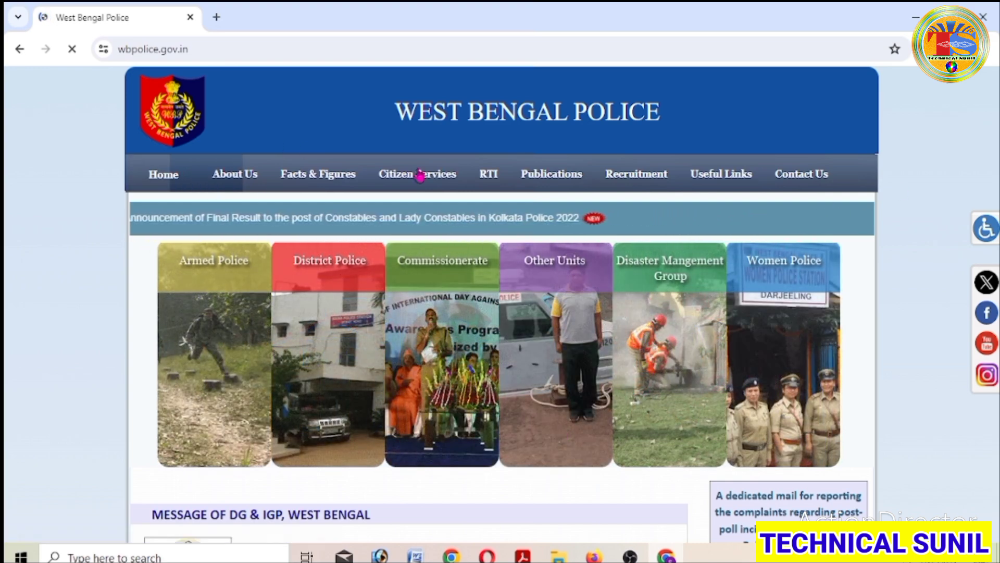
- Open the Recruitment section of the West Bengal Police website
mouse_move(499, 181)
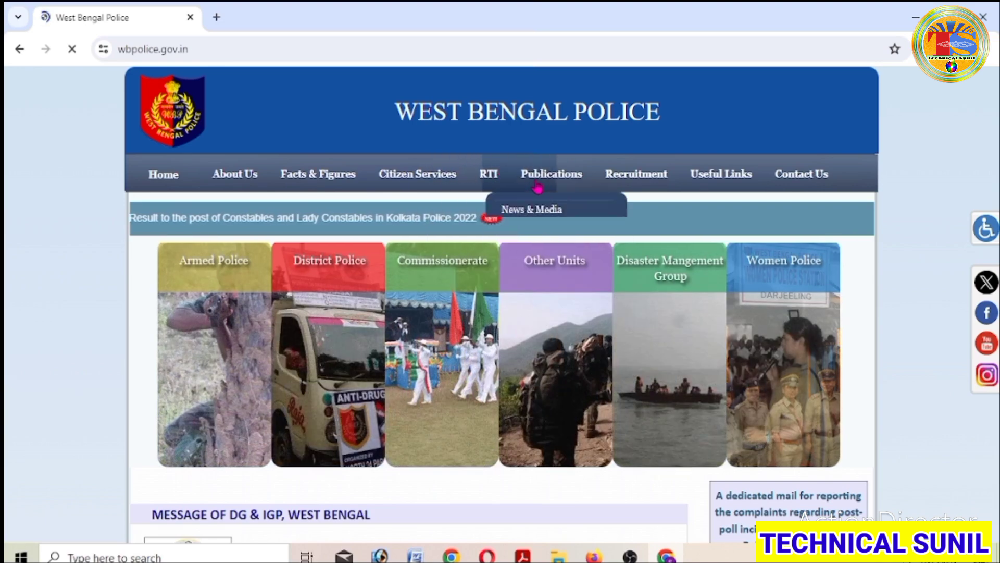
mouse_move(651, 187)
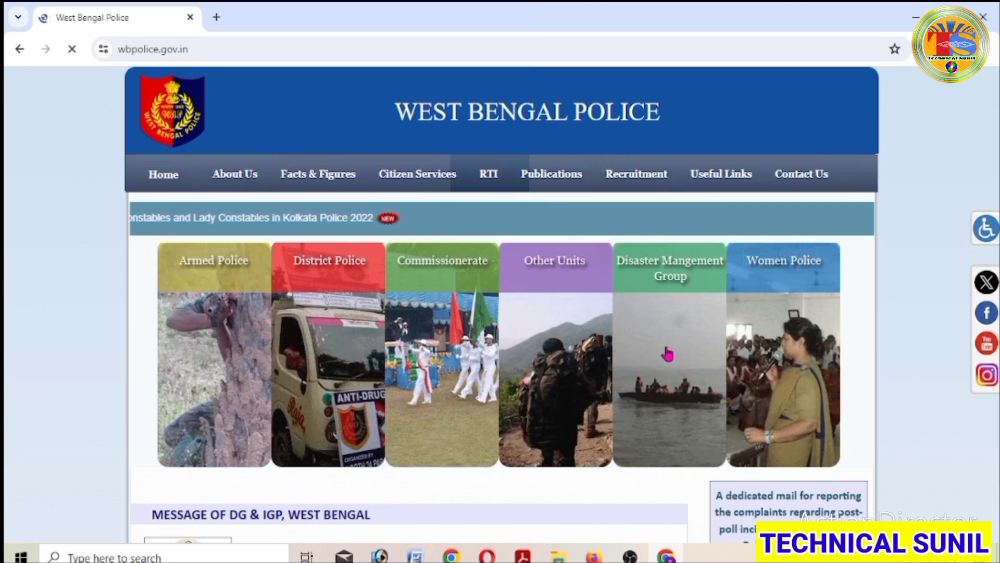
click(657, 178)
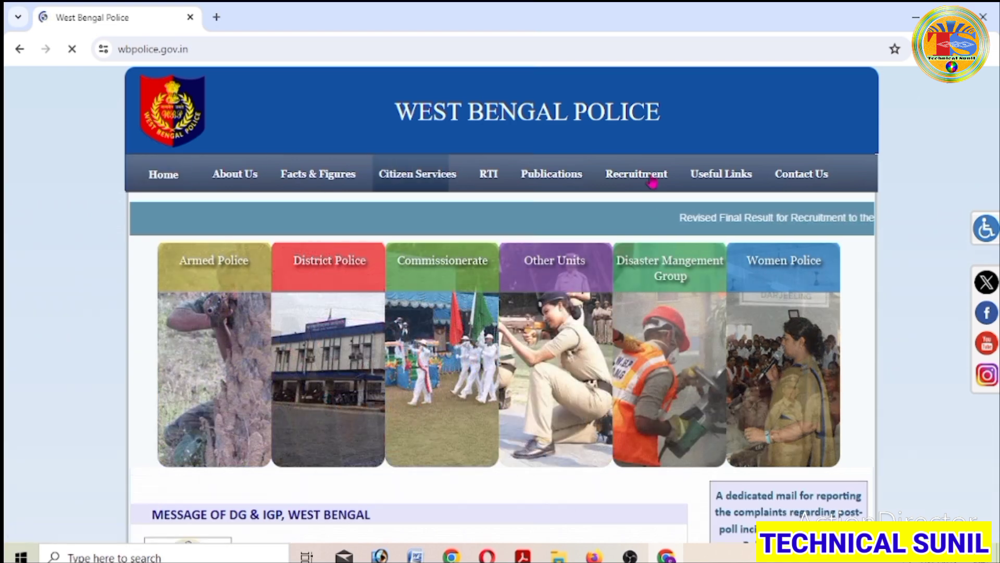
mouse_move(650, 201)
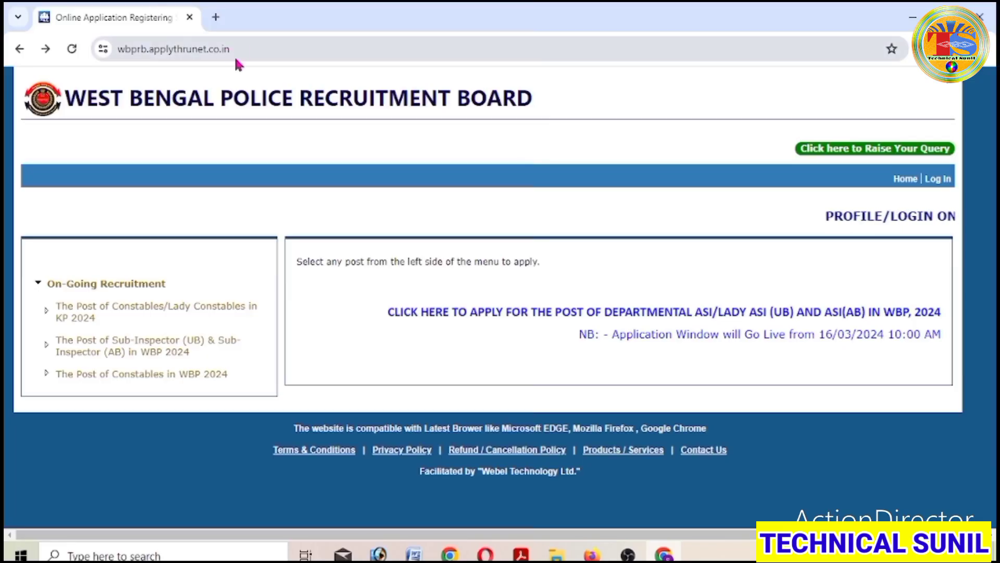
- Load the recruitment board site wbprb.applythrunet.co.in and view its home page
drag(240, 50, 116, 50)
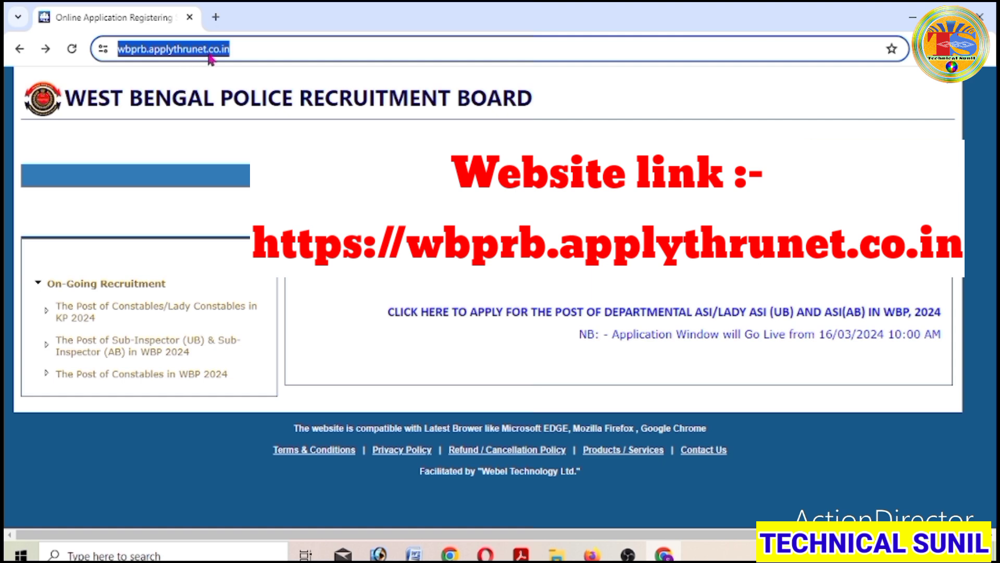
click(249, 49)
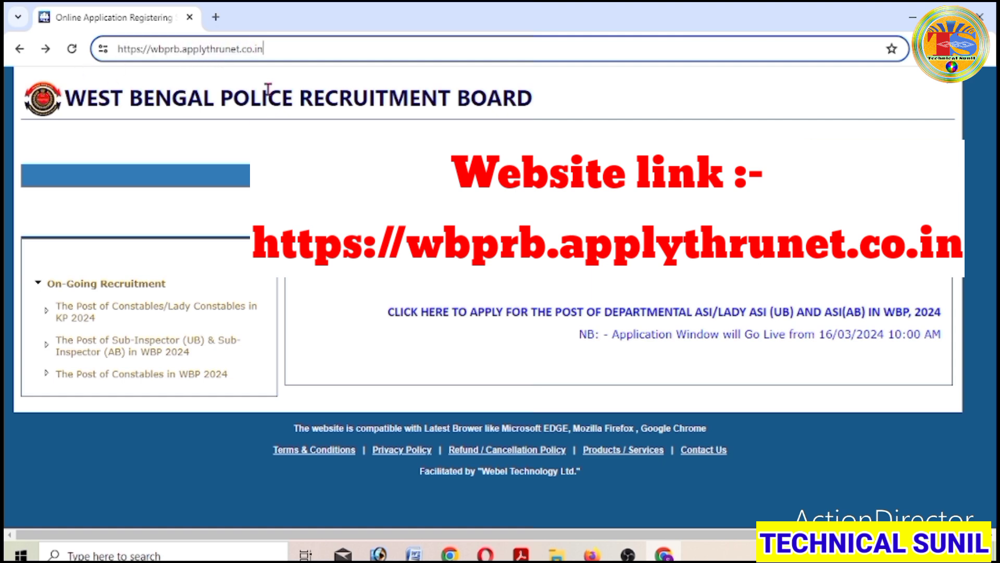
key(Return)
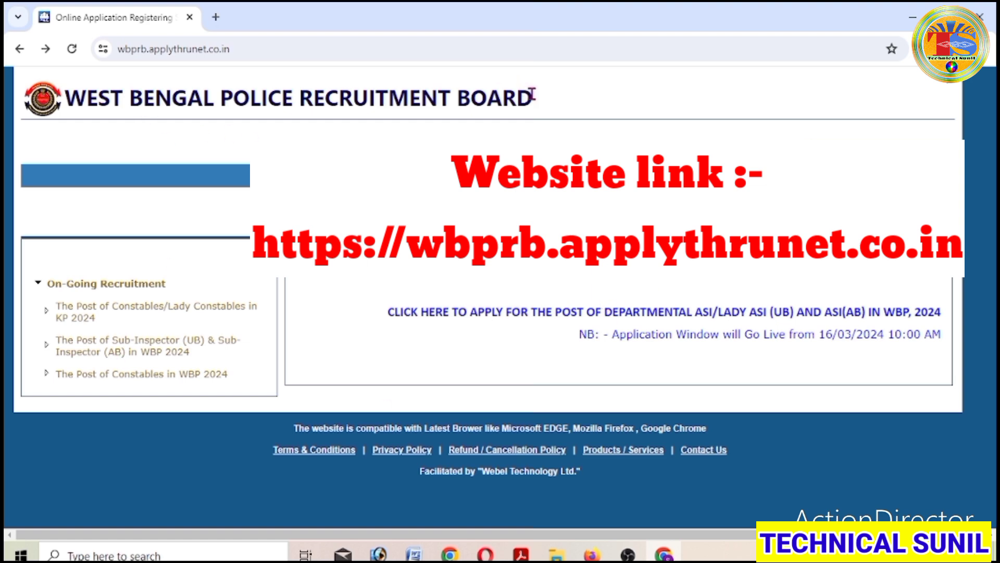
drag(535, 98, 63, 118)
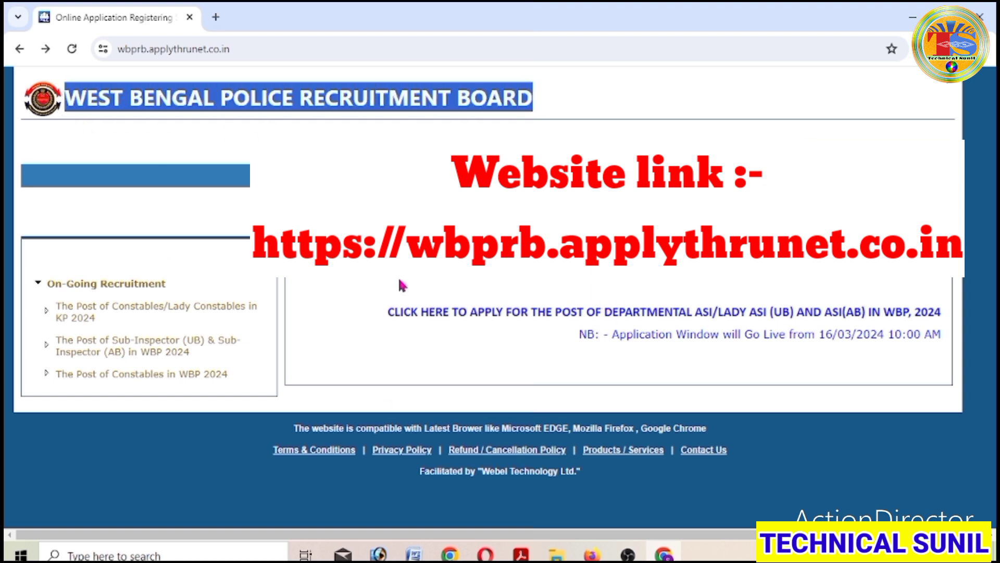
click(346, 385)
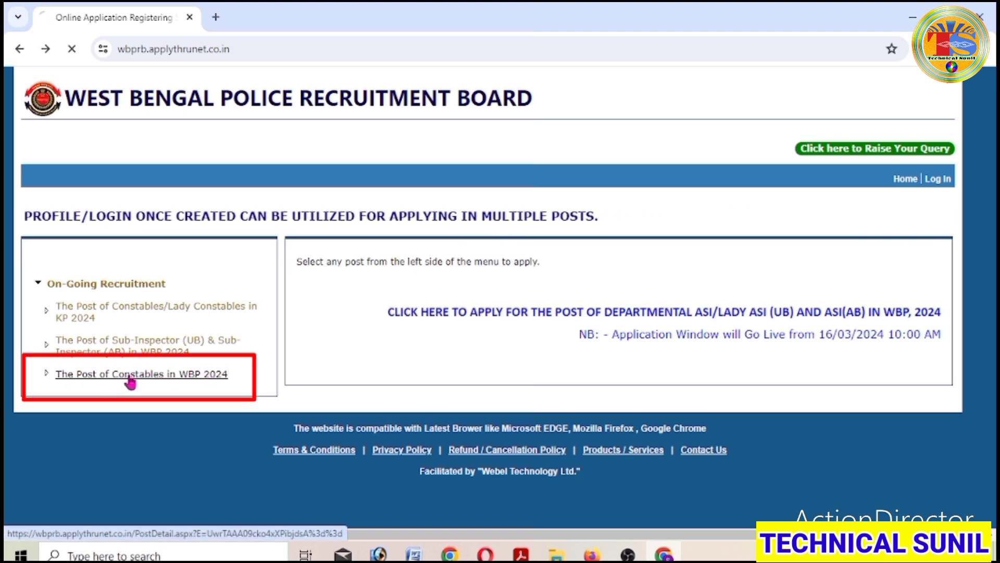
- Open 'The Post of Constables in WBP 2024', check the Apply Online dates, and start the application
click(130, 383)
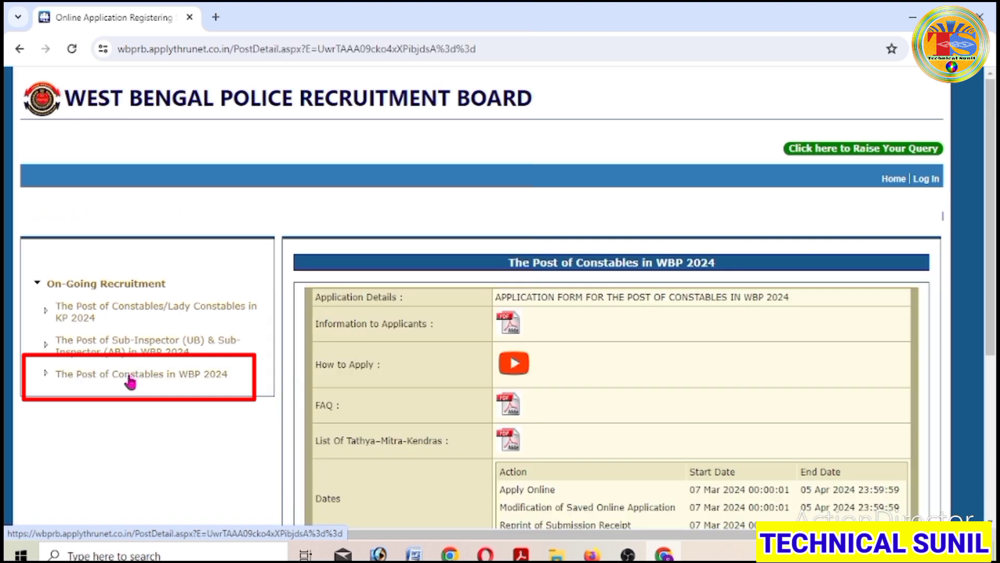
scroll(612, 365, down, 4)
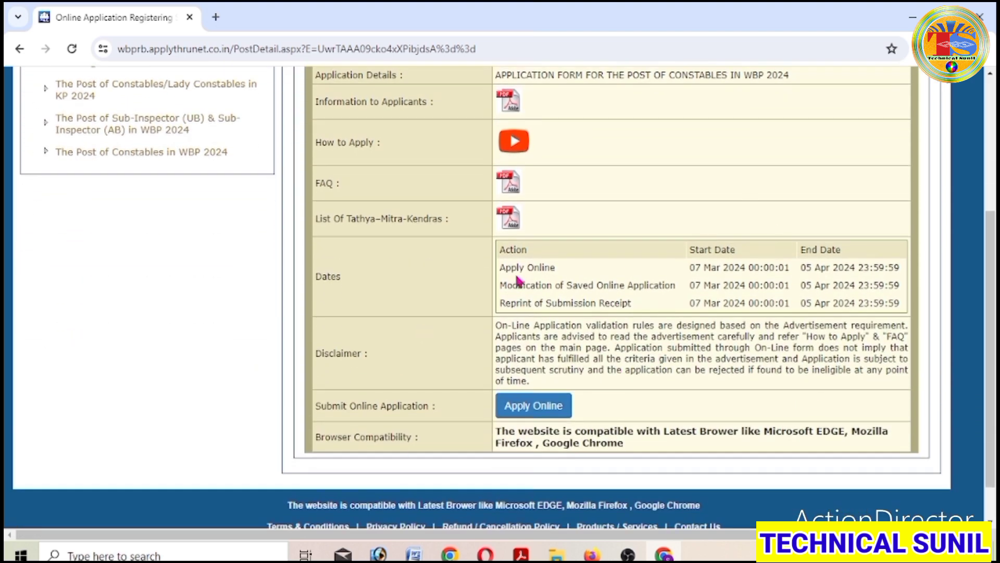
drag(691, 267, 888, 269)
click(670, 376)
scroll(670, 374, up, 2)
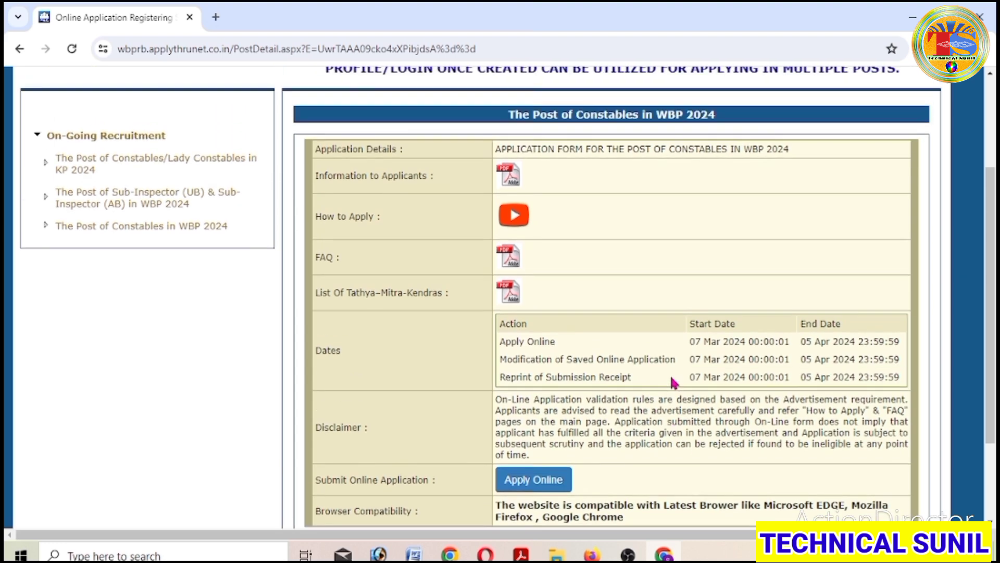
scroll(836, 250, down, 3)
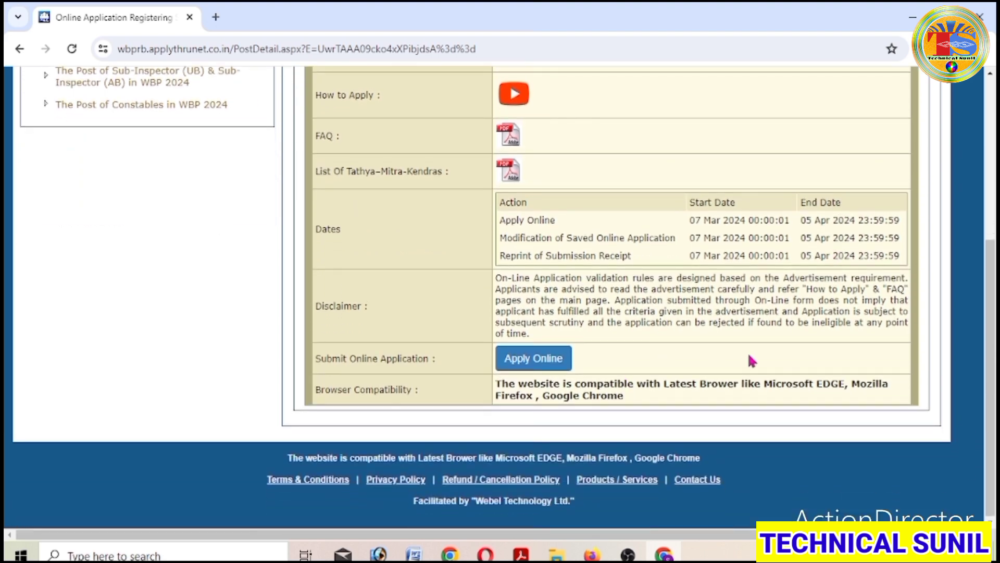
click(548, 364)
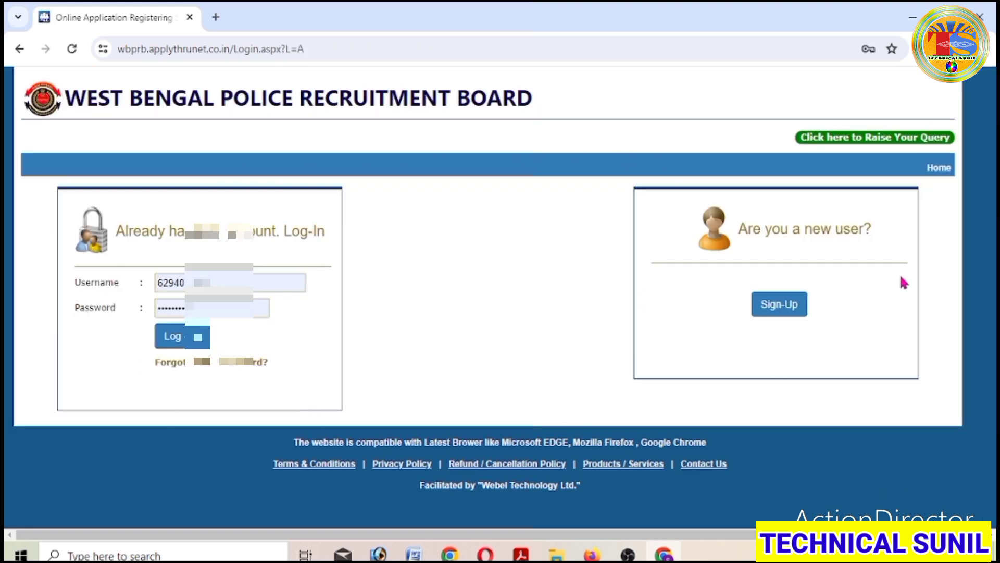
- Open the New Applicant Sign-Up form and review its email, mobile, user name and password fields
drag(740, 230, 870, 233)
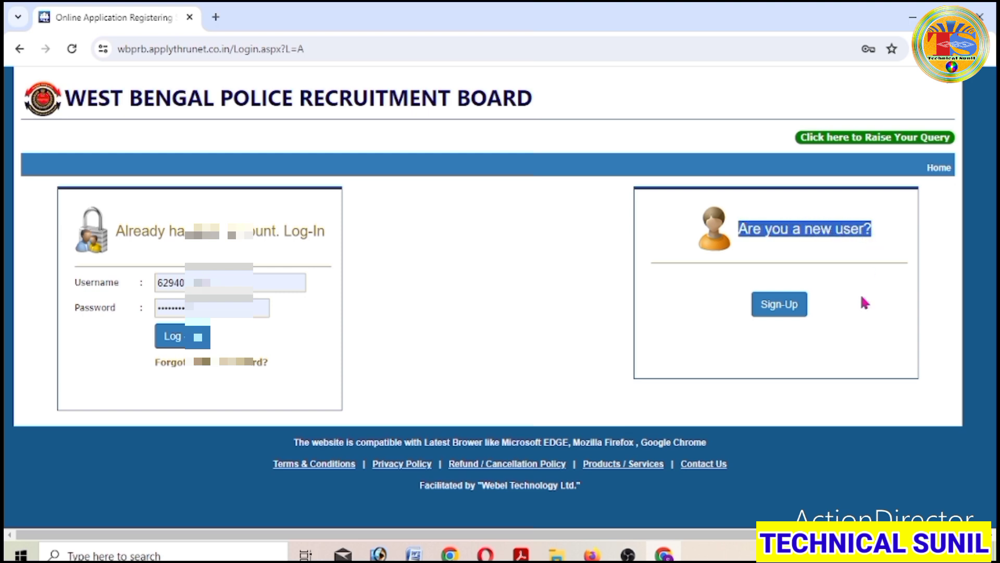
click(860, 308)
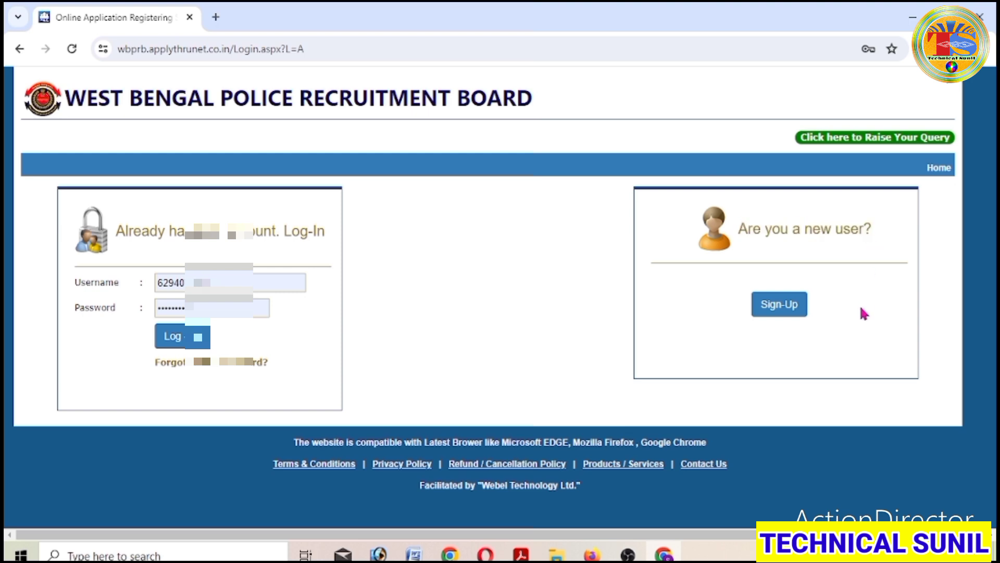
click(790, 313)
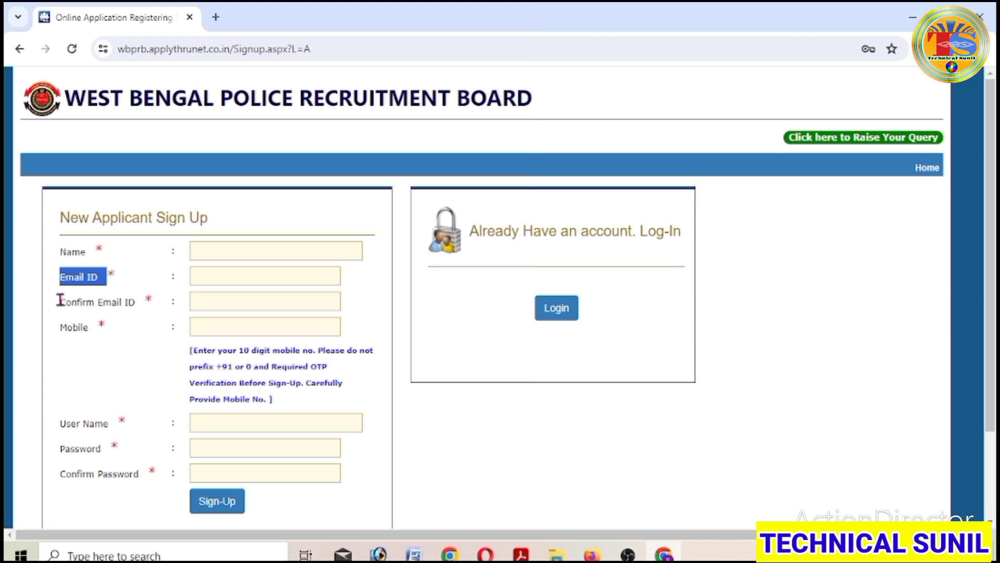
drag(60, 301, 159, 301)
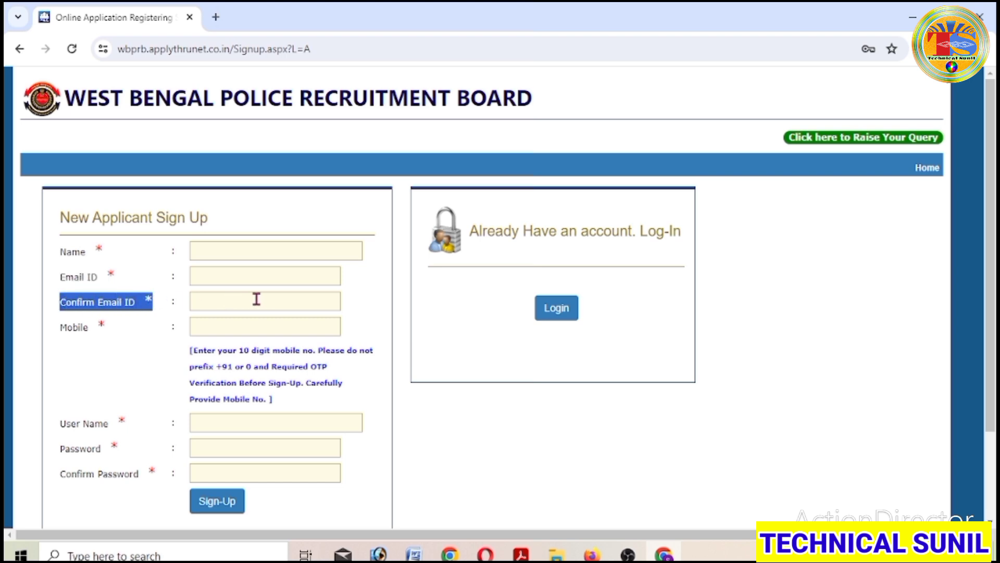
drag(61, 325, 142, 336)
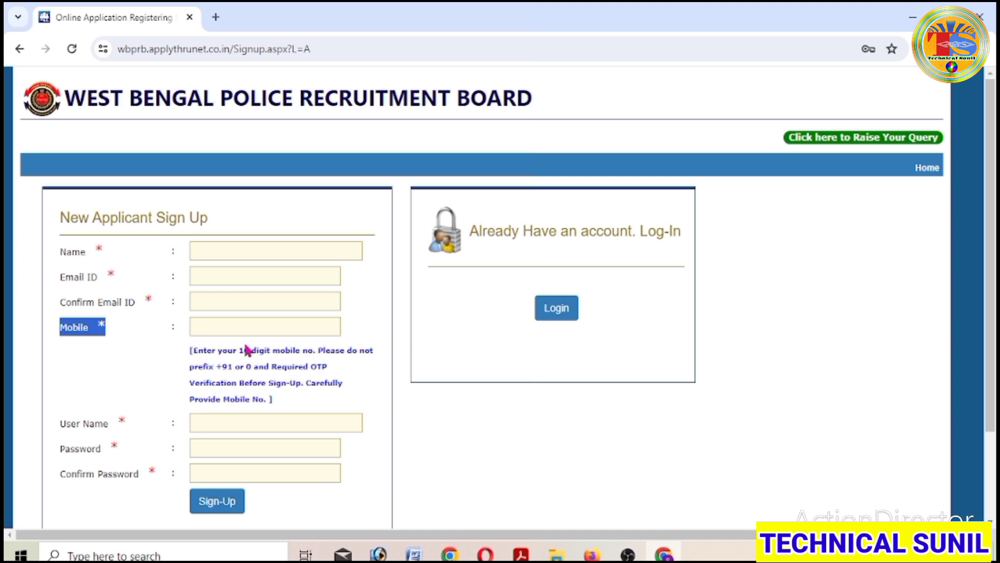
scroll(250, 350, down, 2)
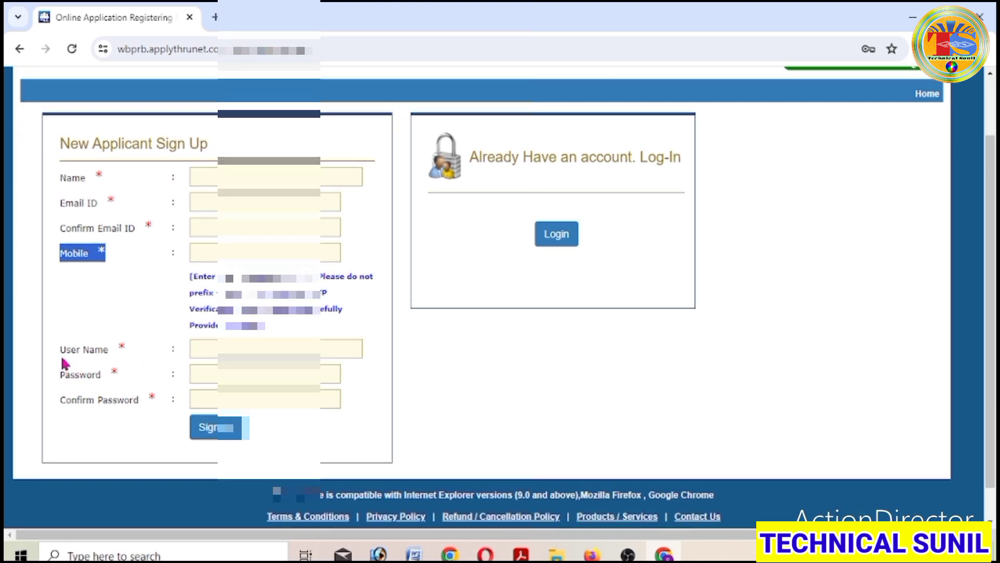
drag(62, 349, 117, 350)
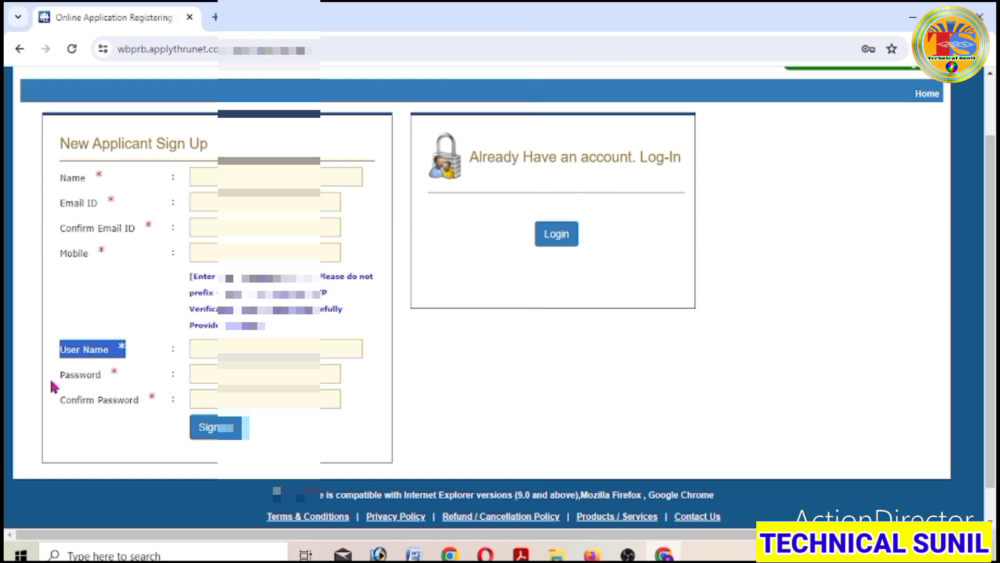
drag(58, 376, 116, 374)
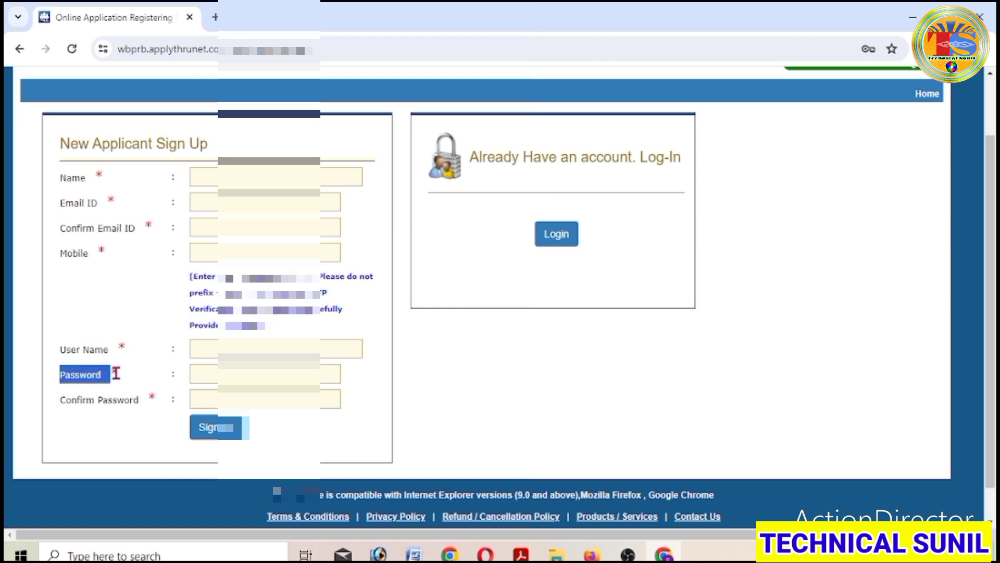
drag(64, 401, 141, 400)
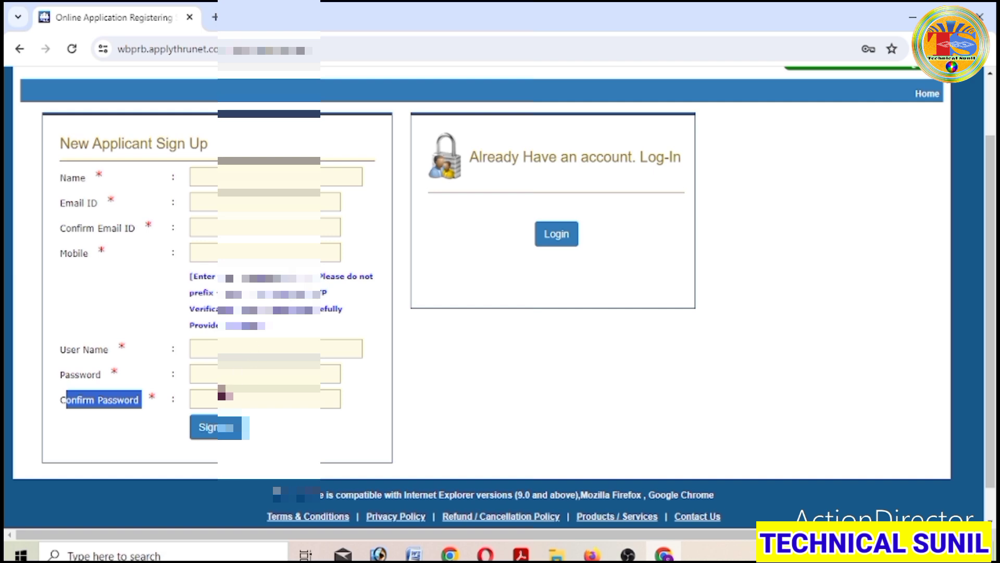
- Enter the applicant's name and other sign-up details, then submit the form
click(237, 178)
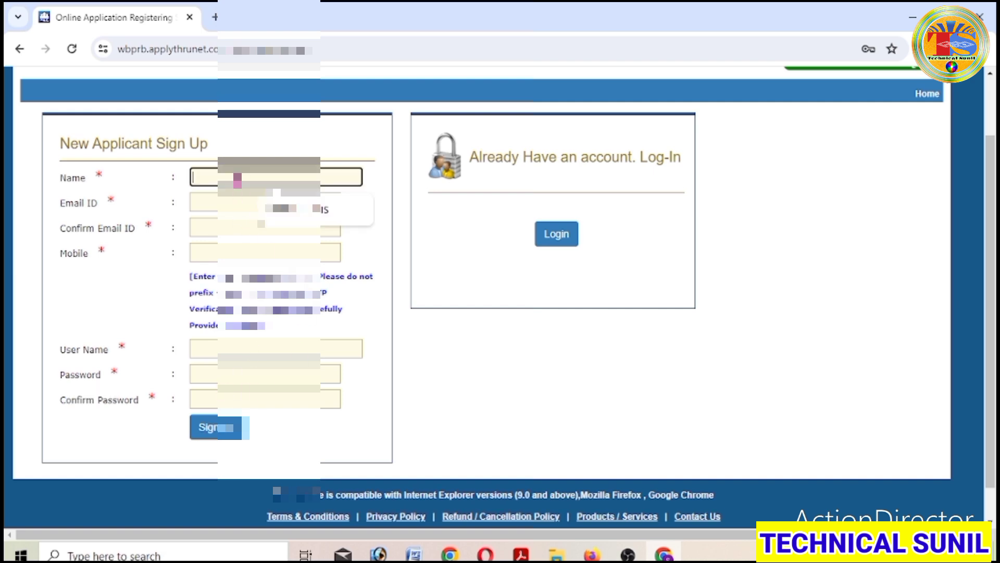
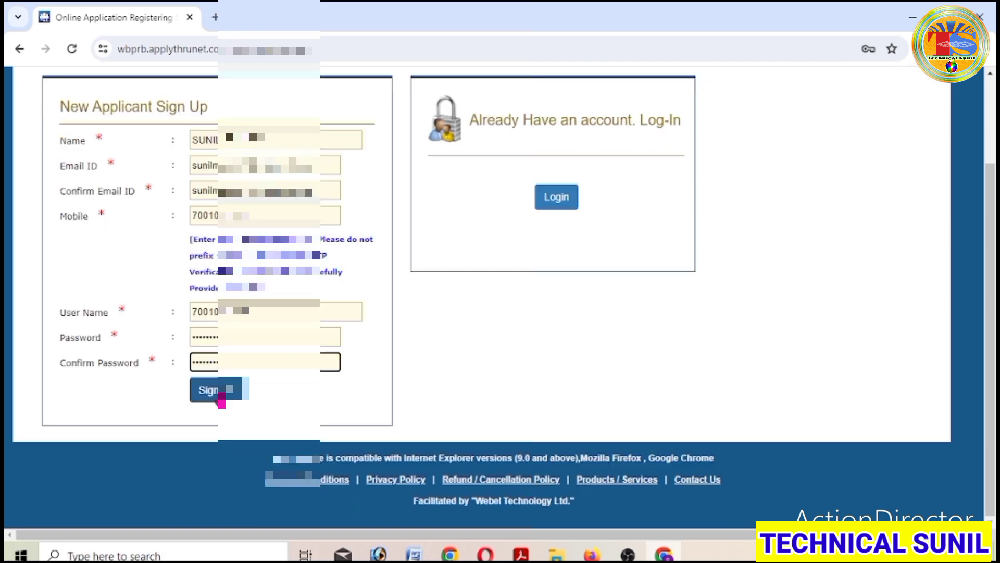
click(220, 396)
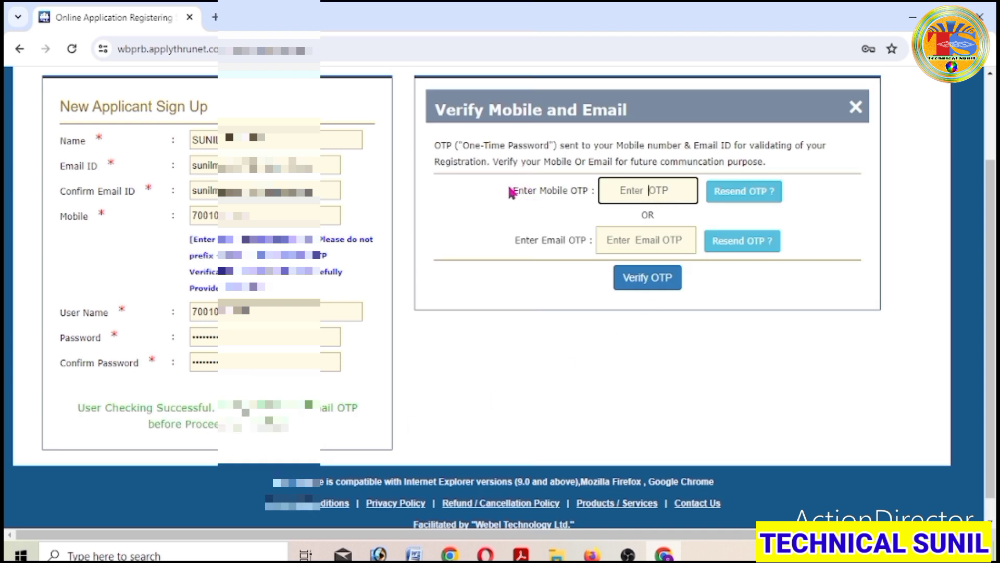
- Verify the mobile and email OTPs to finish registration, then go to Login
drag(510, 191, 591, 192)
drag(499, 241, 593, 237)
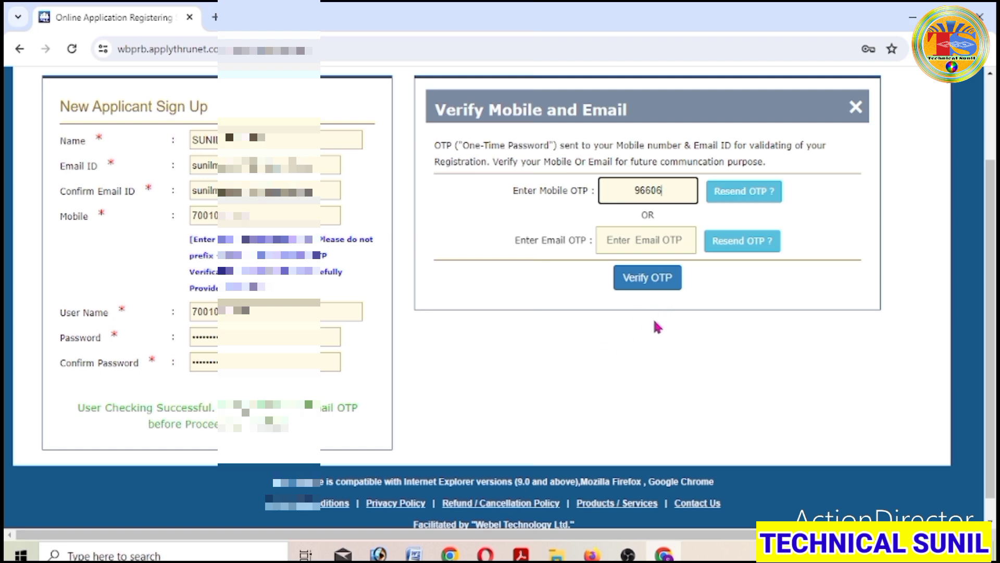
click(638, 286)
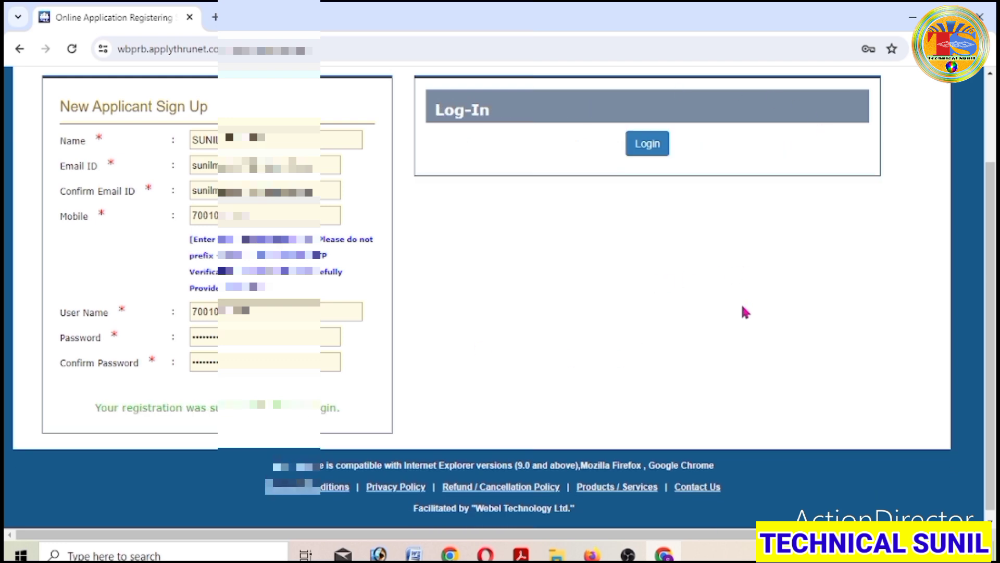
scroll(686, 288, up, 2)
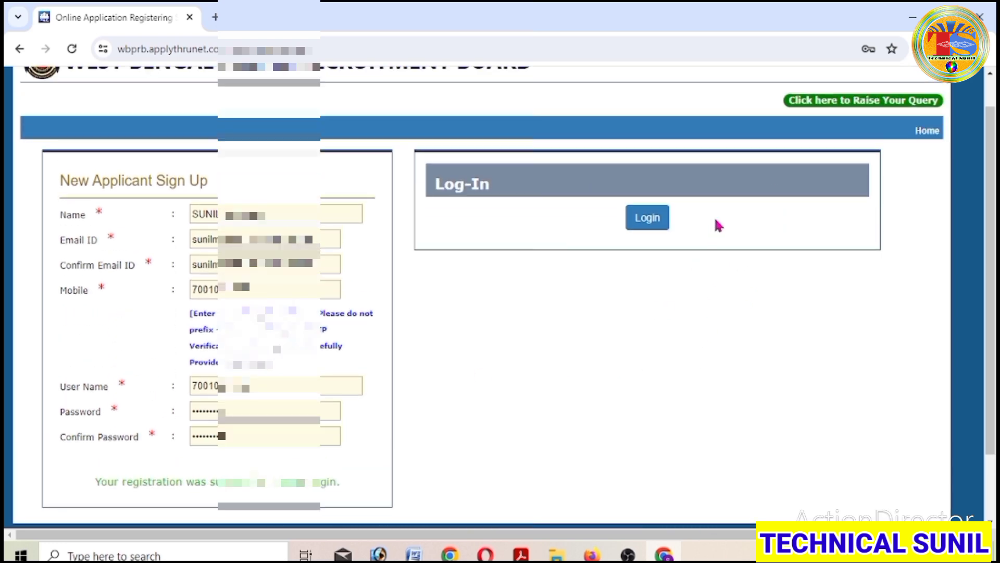
click(655, 225)
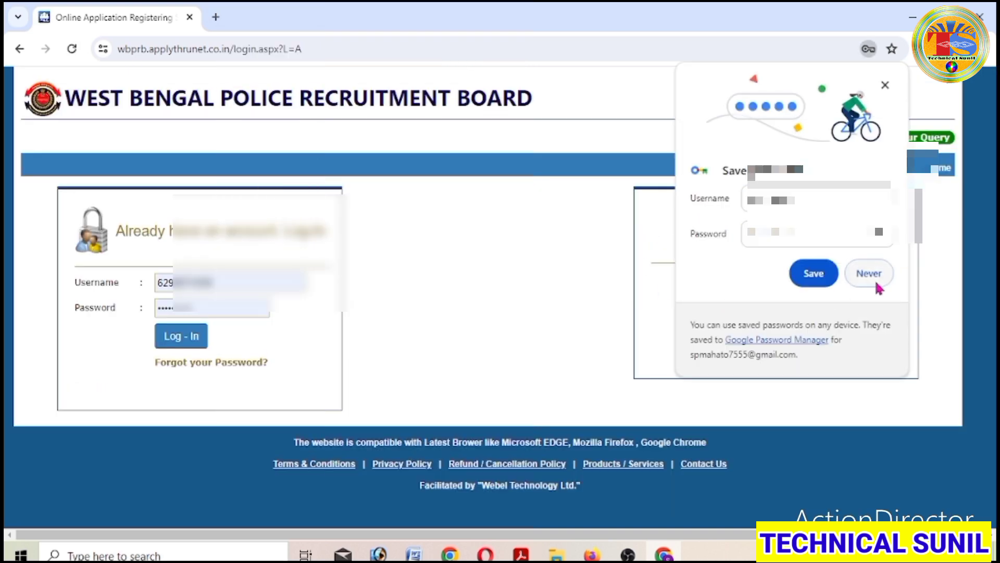
- Log in with the new username and password and acknowledge the 'Successfully Logged In' alert
click(806, 275)
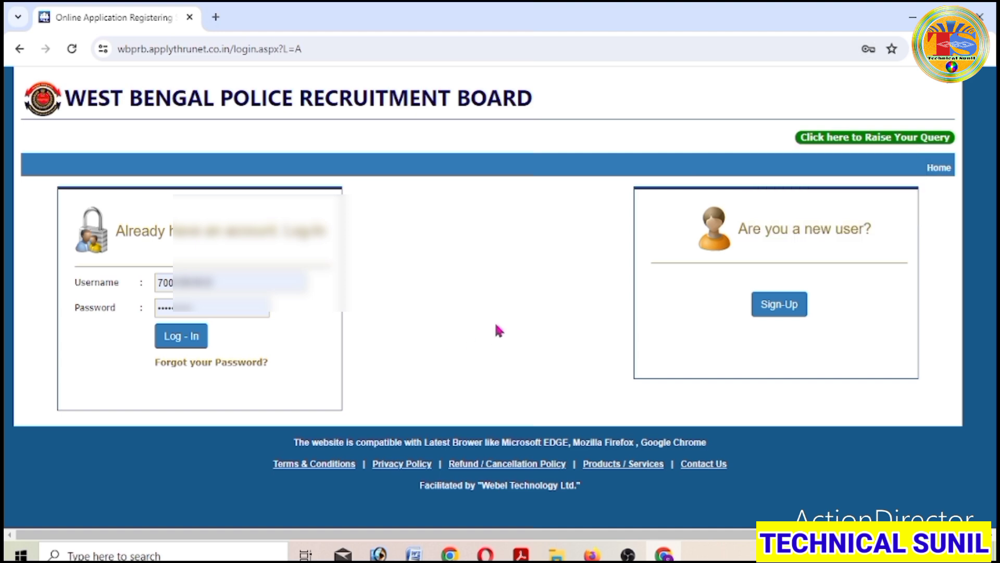
click(166, 347)
drag(76, 282, 127, 283)
drag(74, 306, 119, 318)
click(182, 340)
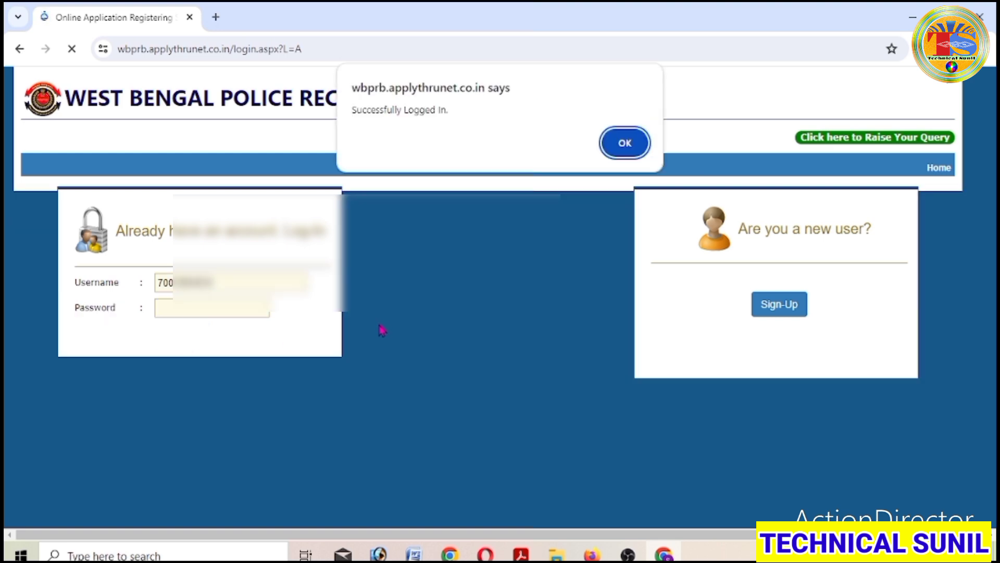
click(623, 155)
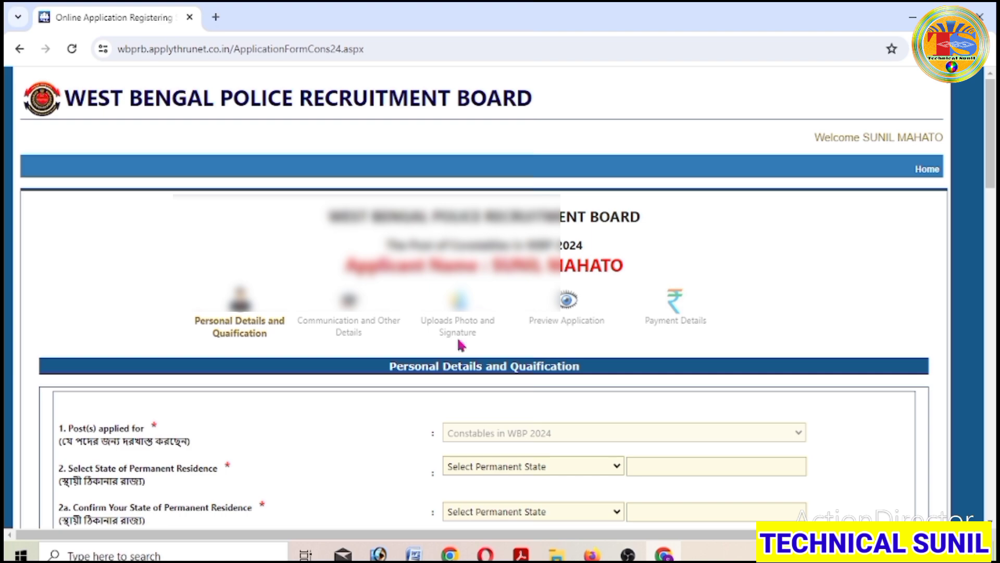
- Set both permanent residence state fields, 2 and 2a, to WEST BENGAL
scroll(461, 345, down, 10)
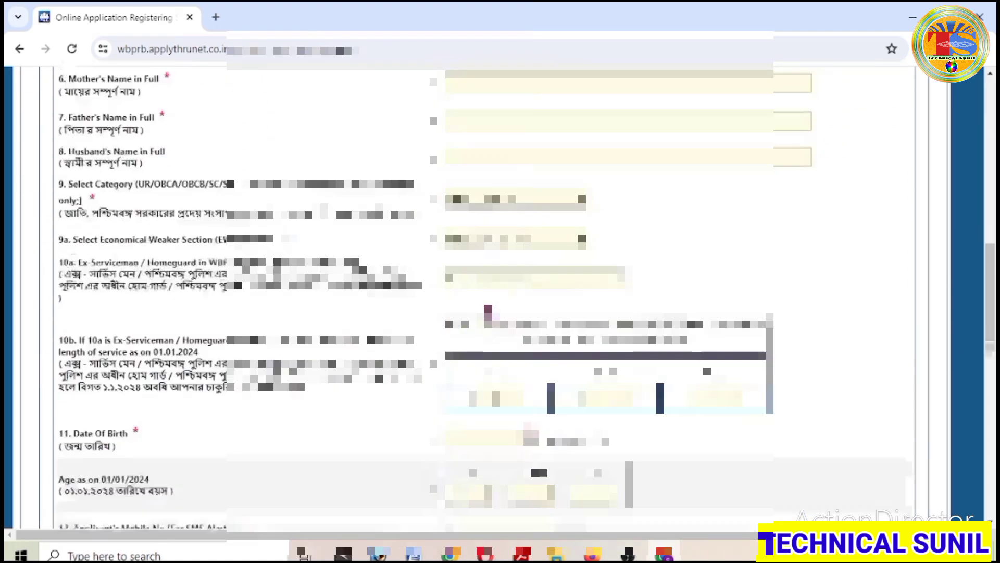
scroll(484, 292, down, 14)
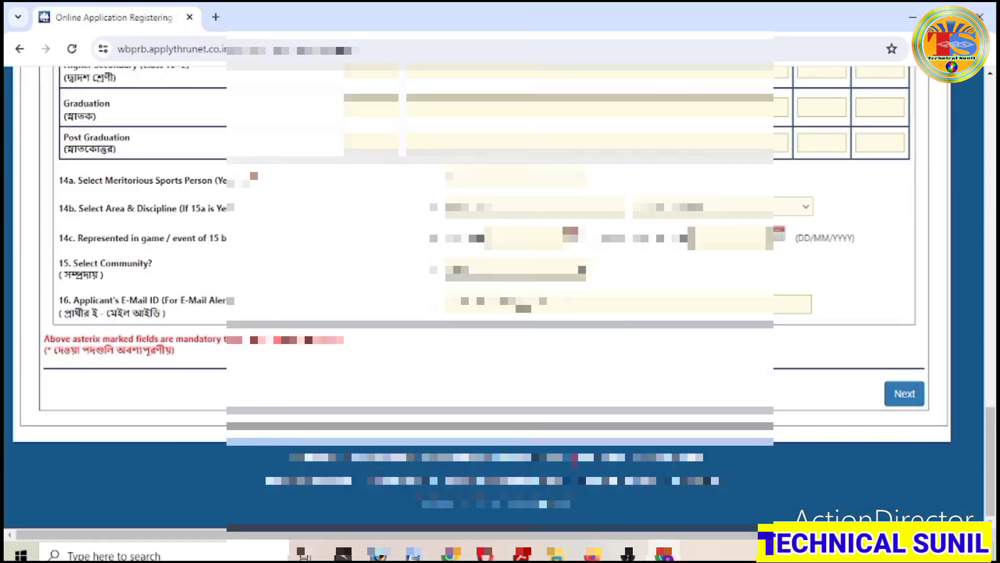
scroll(485, 291, up, 15)
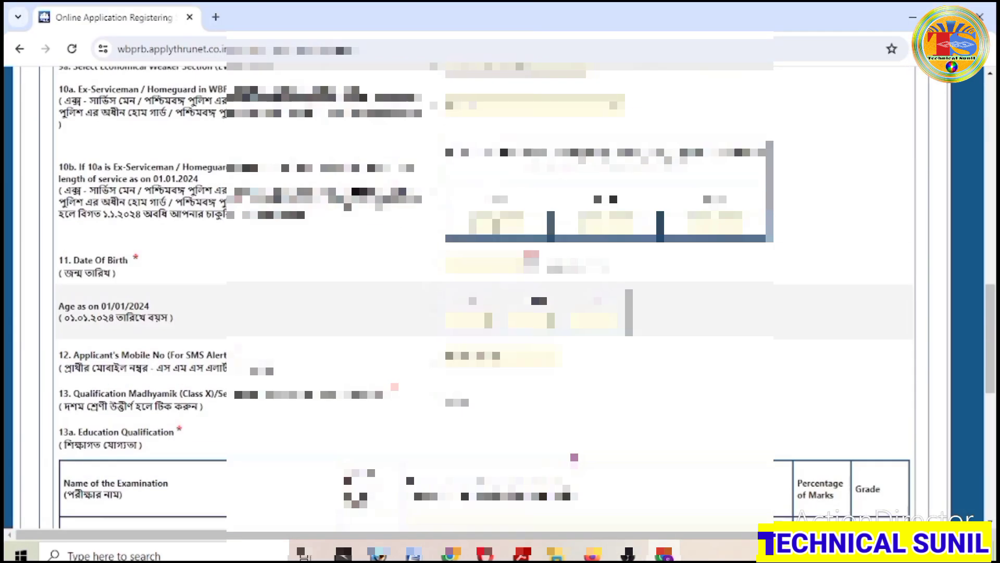
scroll(513, 212, down, 1)
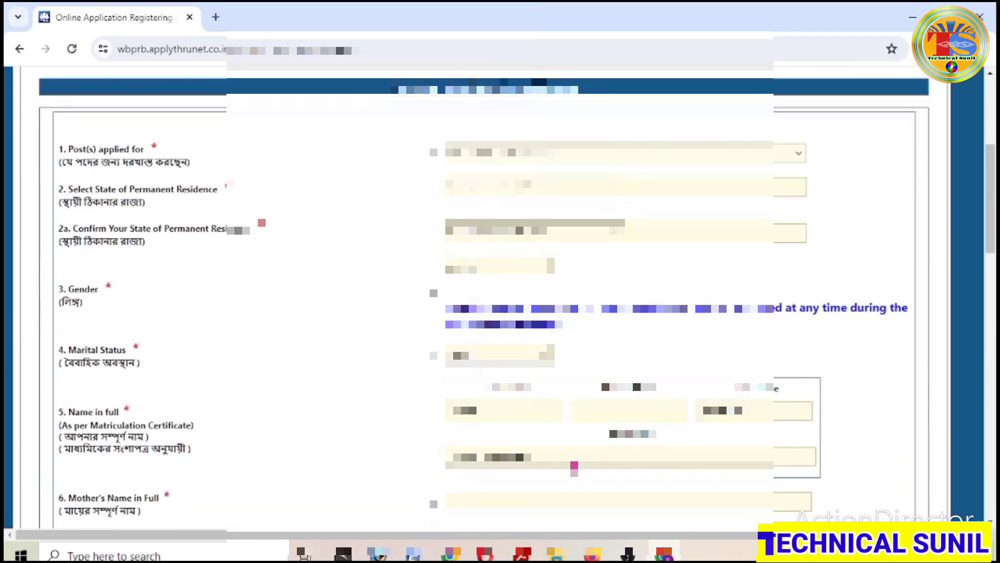
click(621, 194)
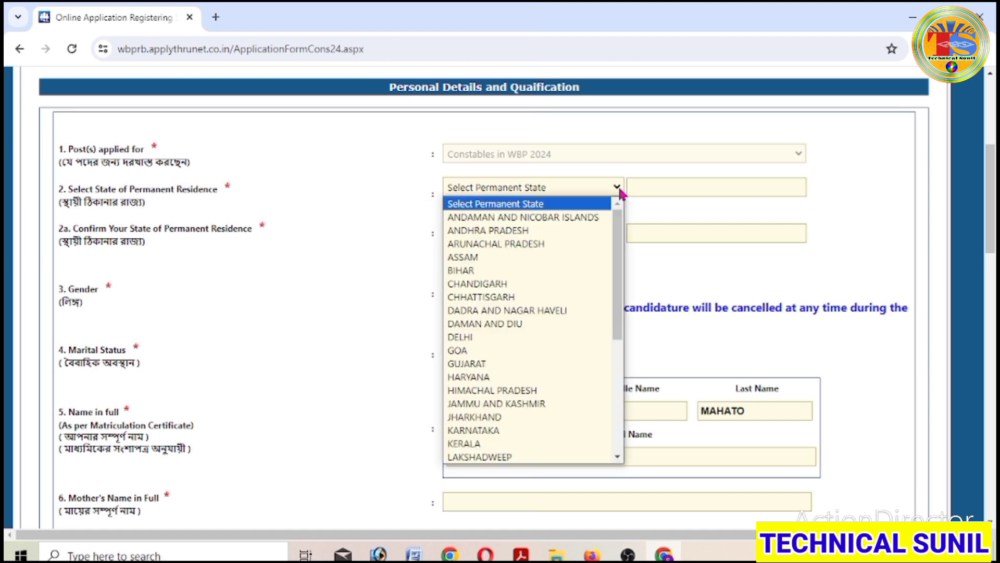
scroll(576, 355, down, 4)
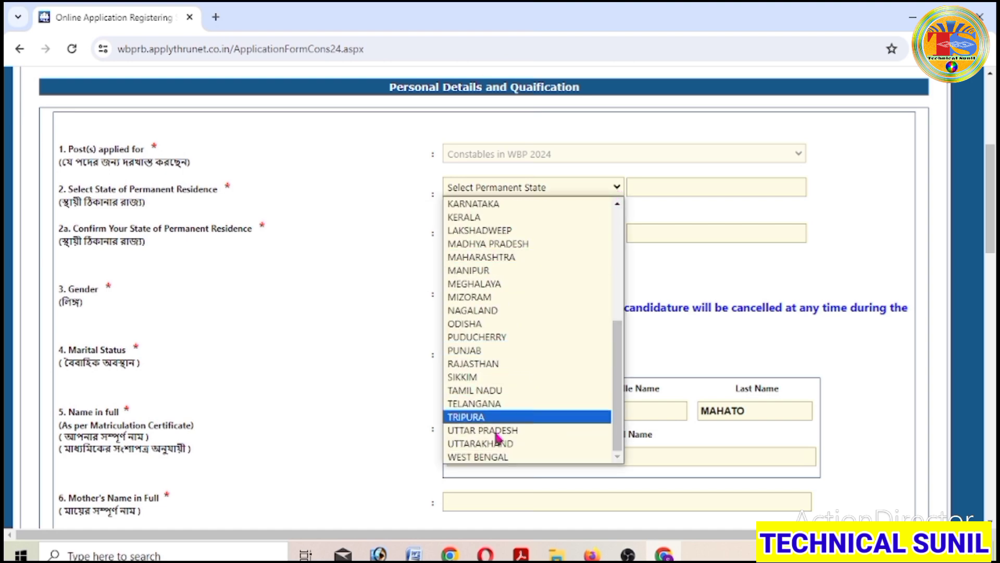
click(508, 457)
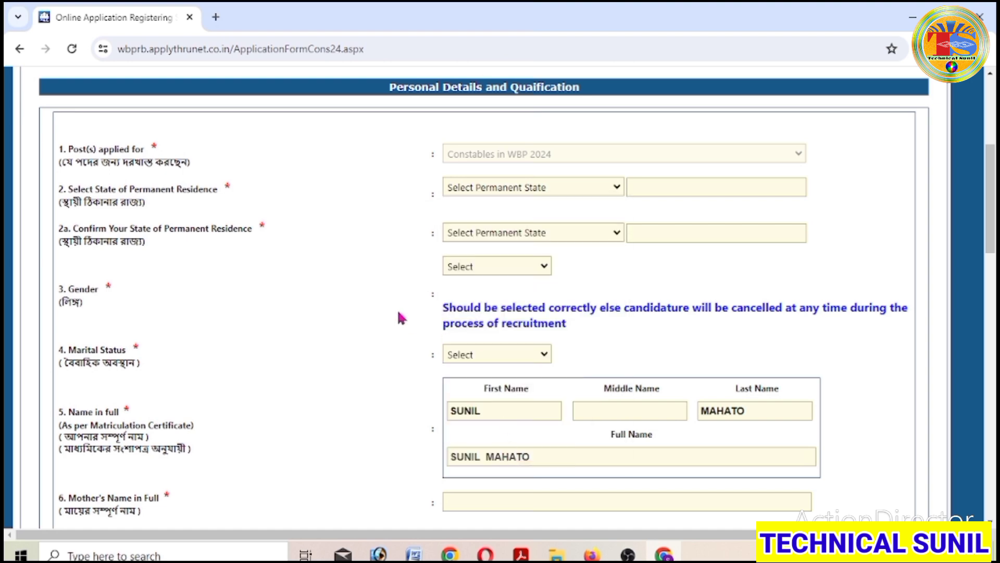
click(616, 188)
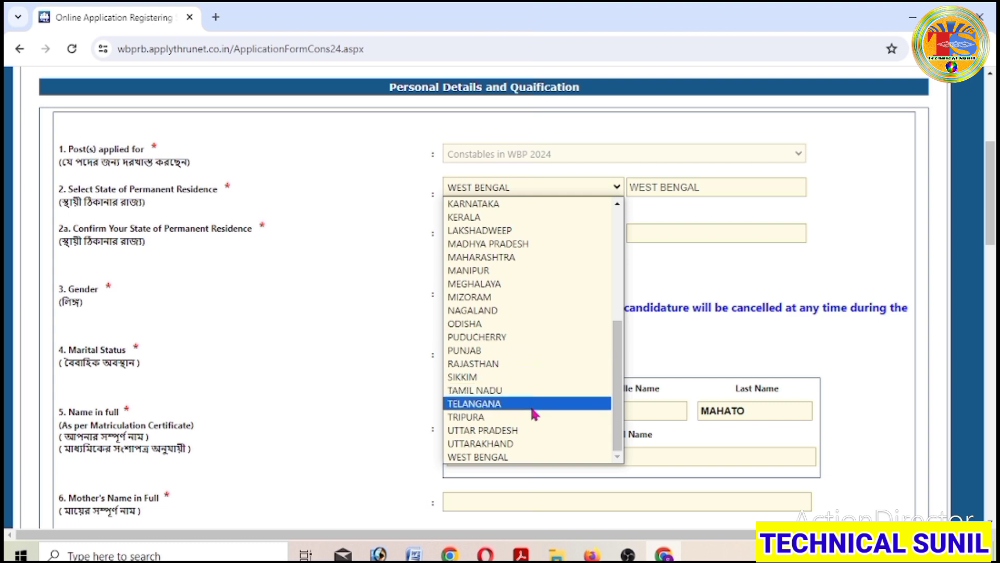
click(514, 457)
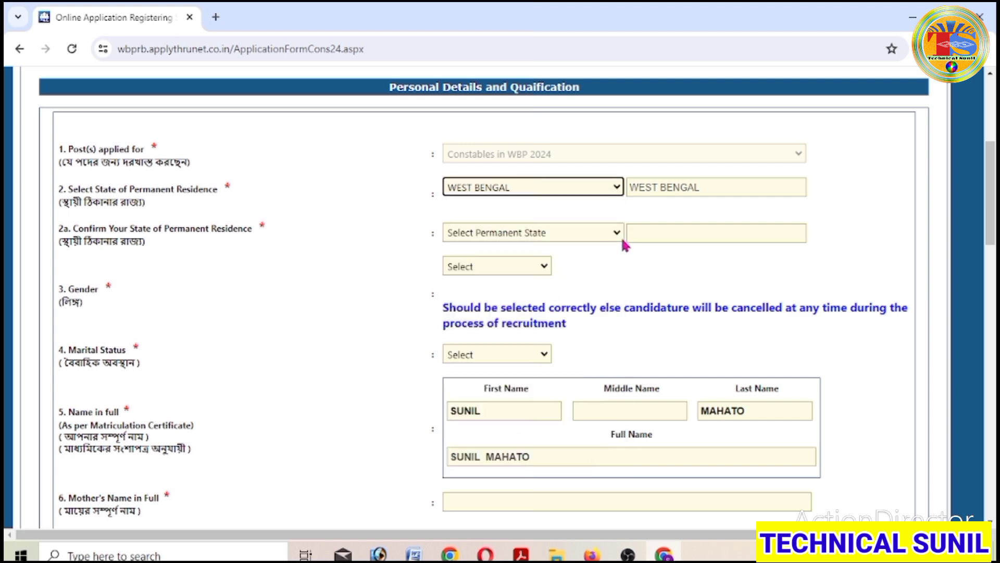
click(609, 235)
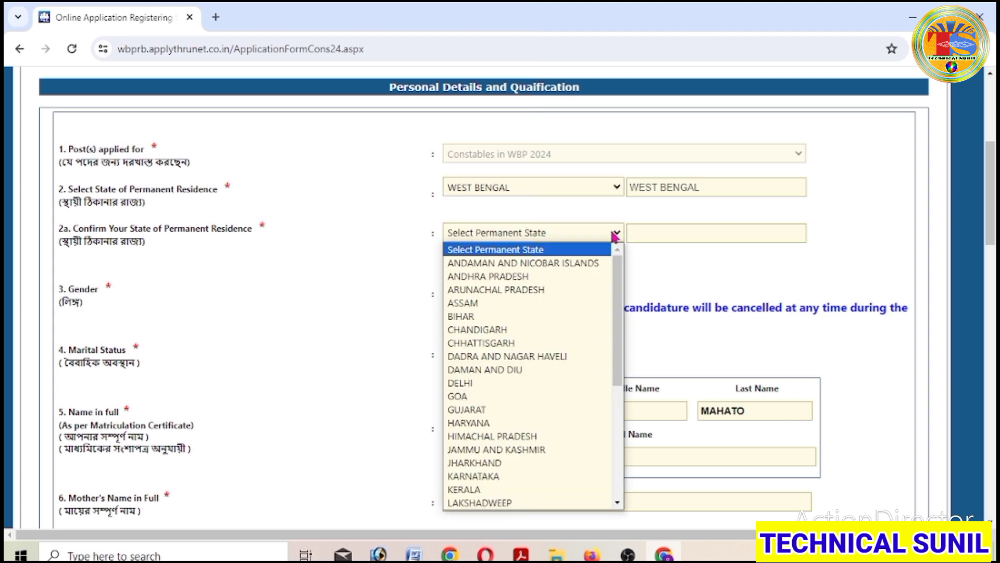
scroll(561, 424, down, 5)
click(523, 503)
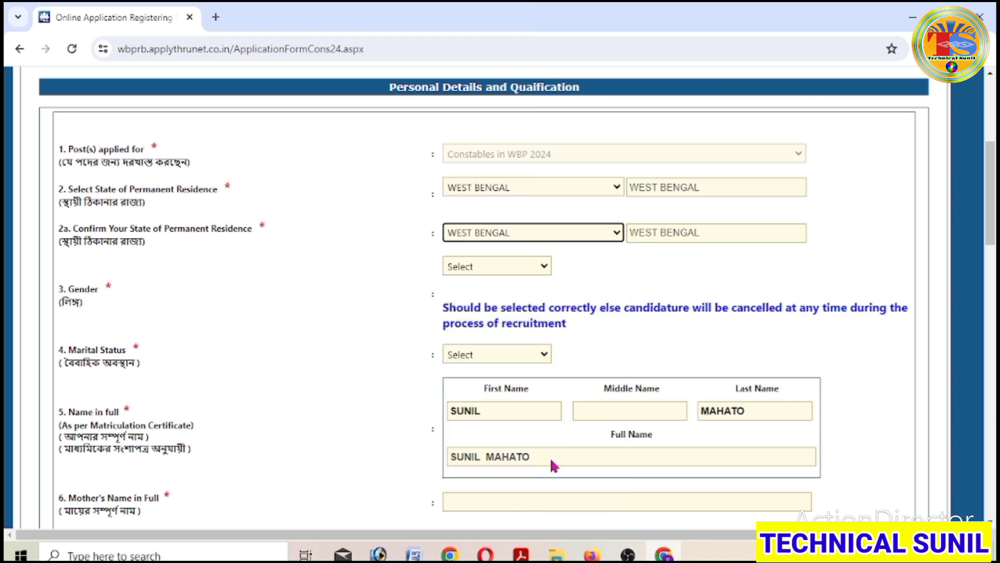
click(121, 225)
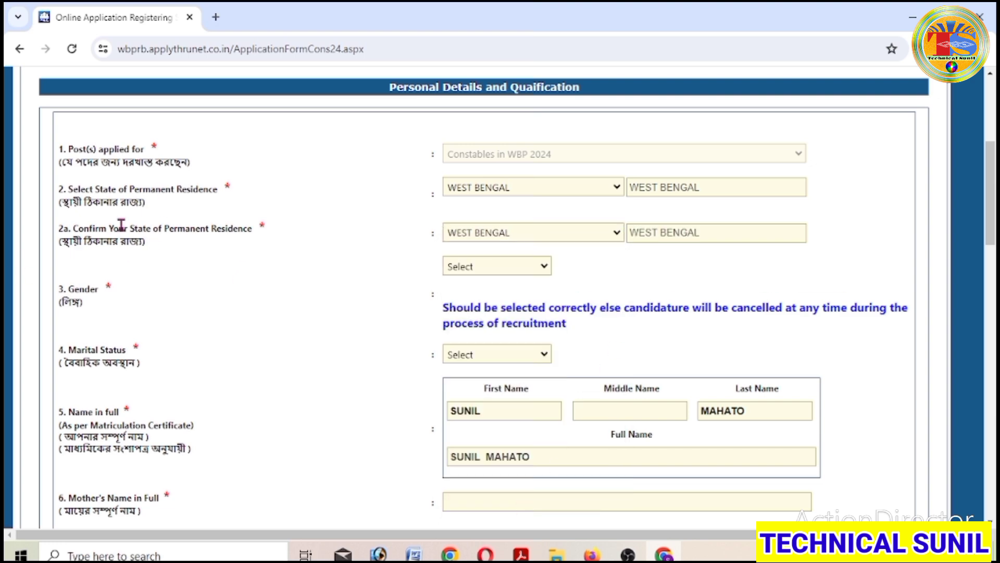
scroll(330, 270, down, 1)
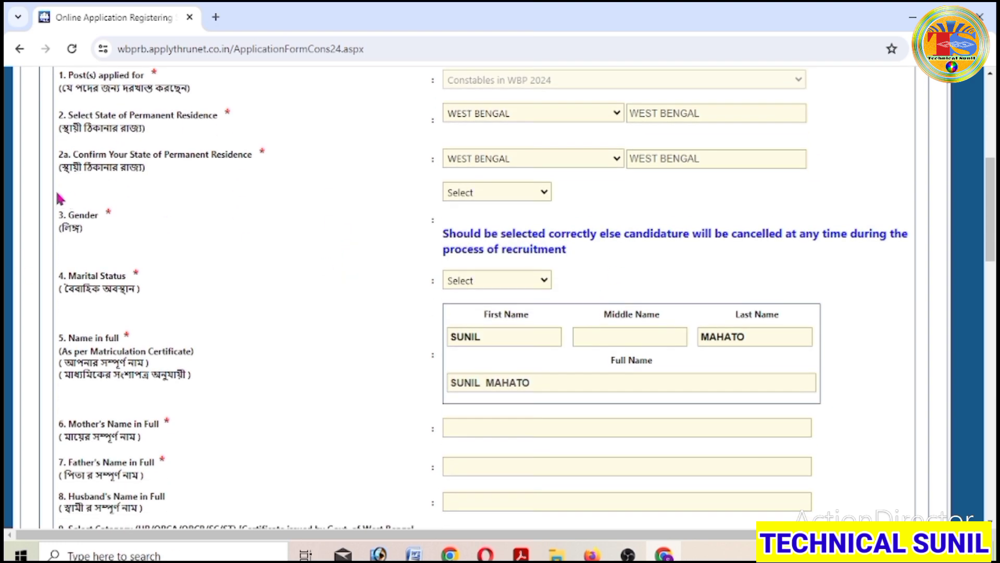
- Choose Male as gender and Un-Married as marital status
click(545, 193)
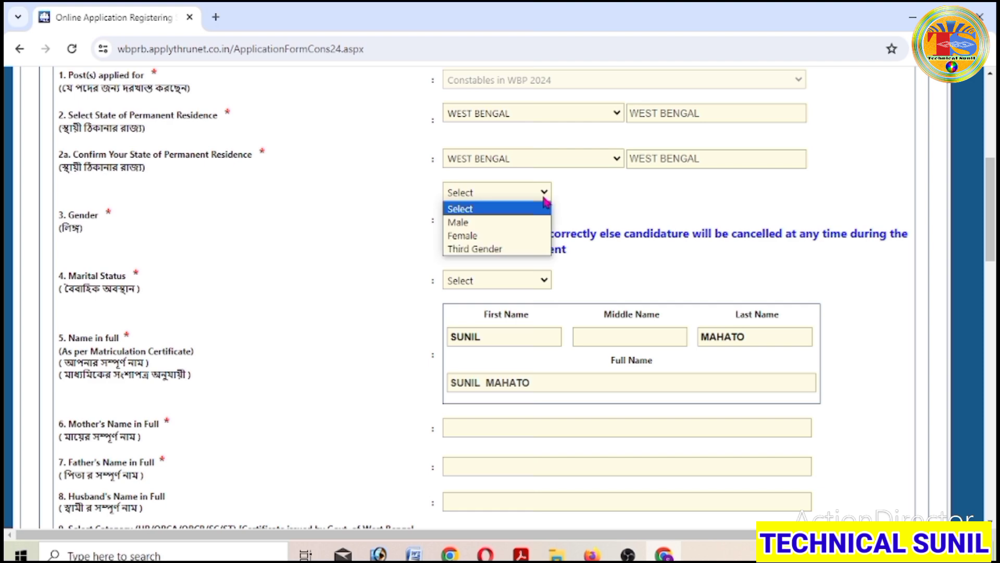
click(506, 223)
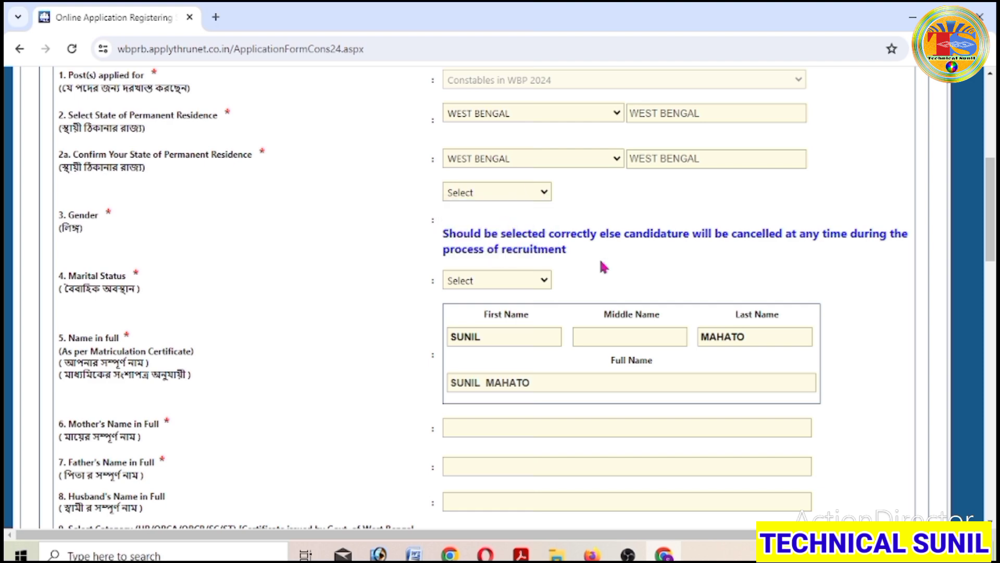
scroll(602, 262, down, 2)
scroll(589, 191, up, 1)
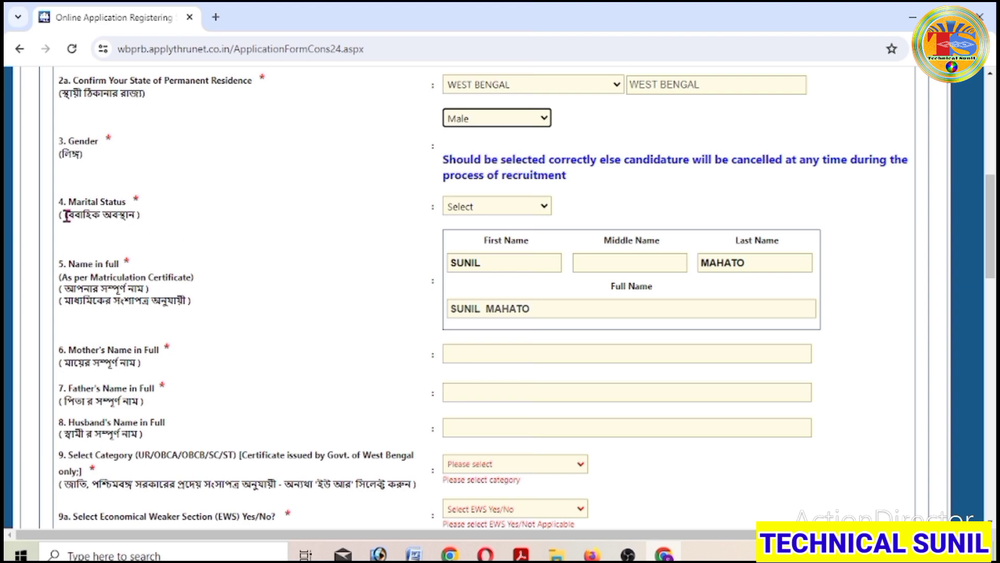
click(474, 207)
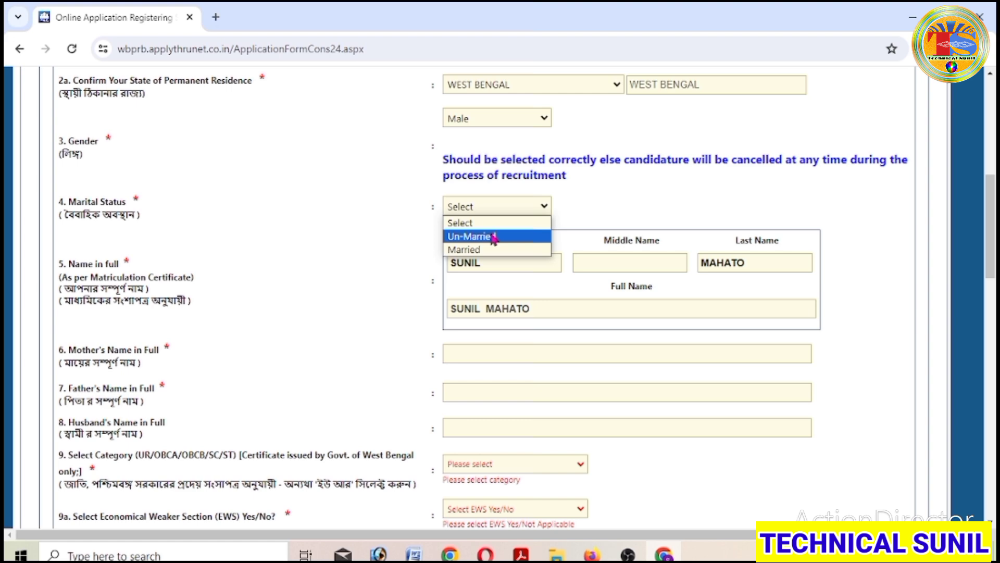
click(493, 237)
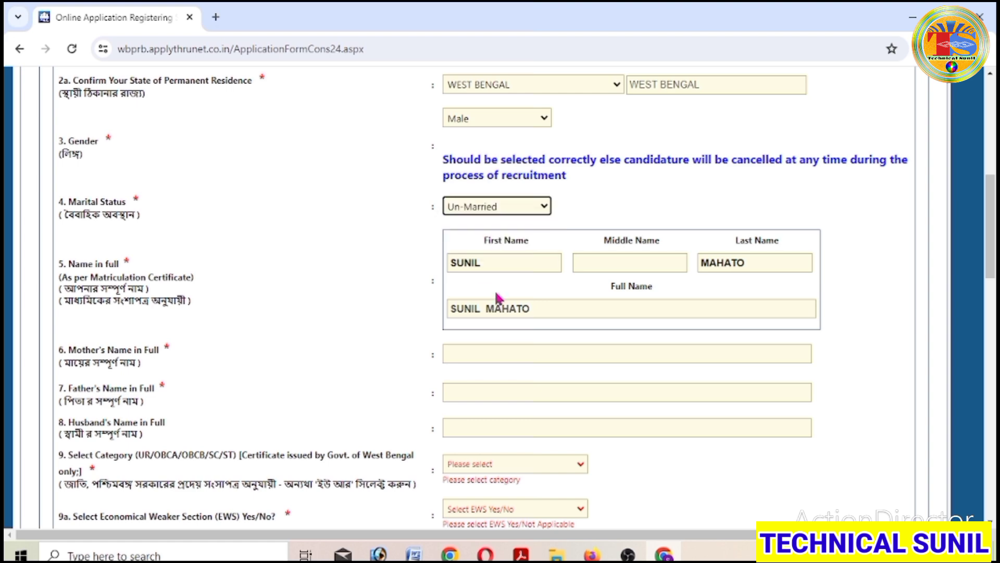
scroll(486, 315, down, 2)
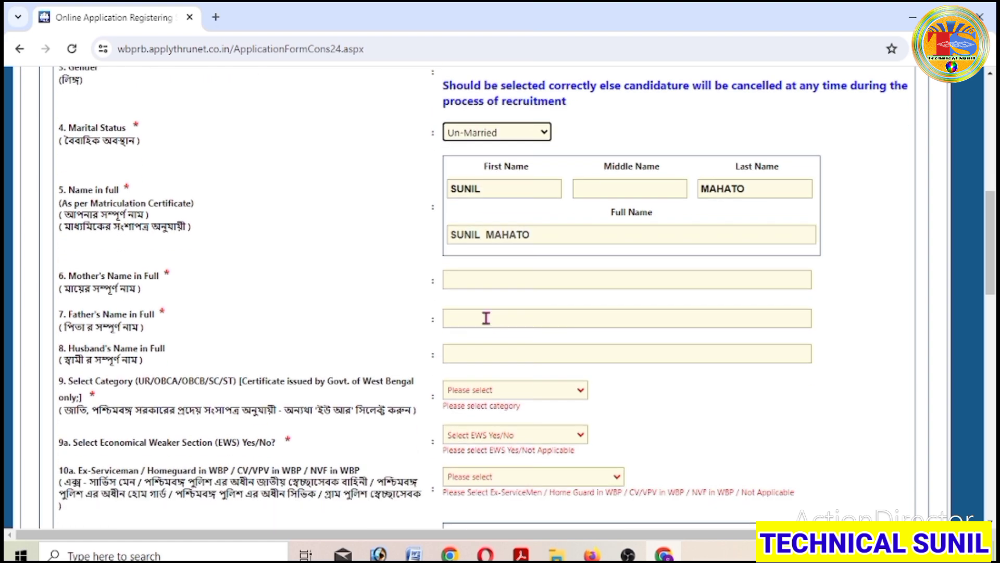
- Enter the mother's full name and the father's full name in fields 6 and 7
click(465, 278)
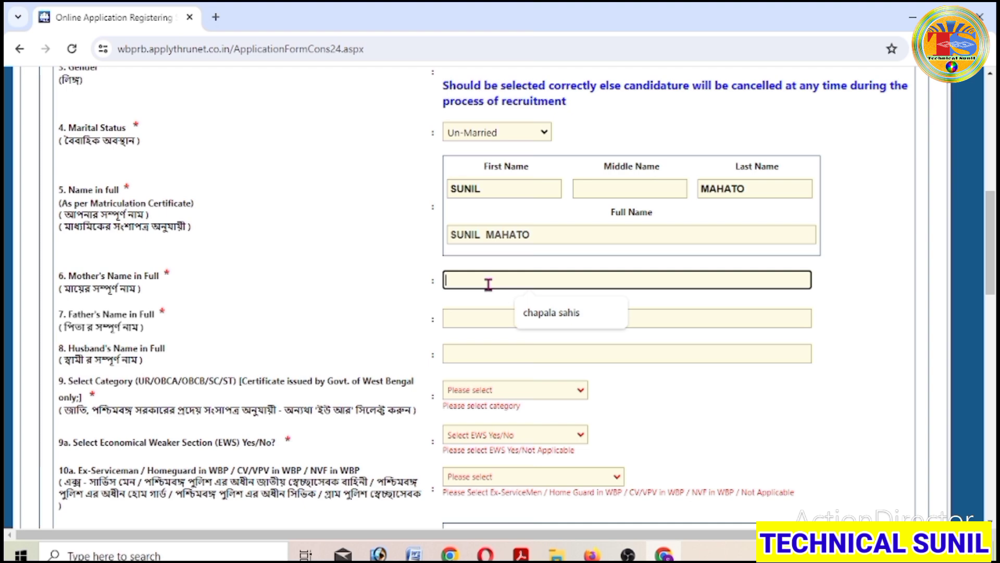
click(786, 397)
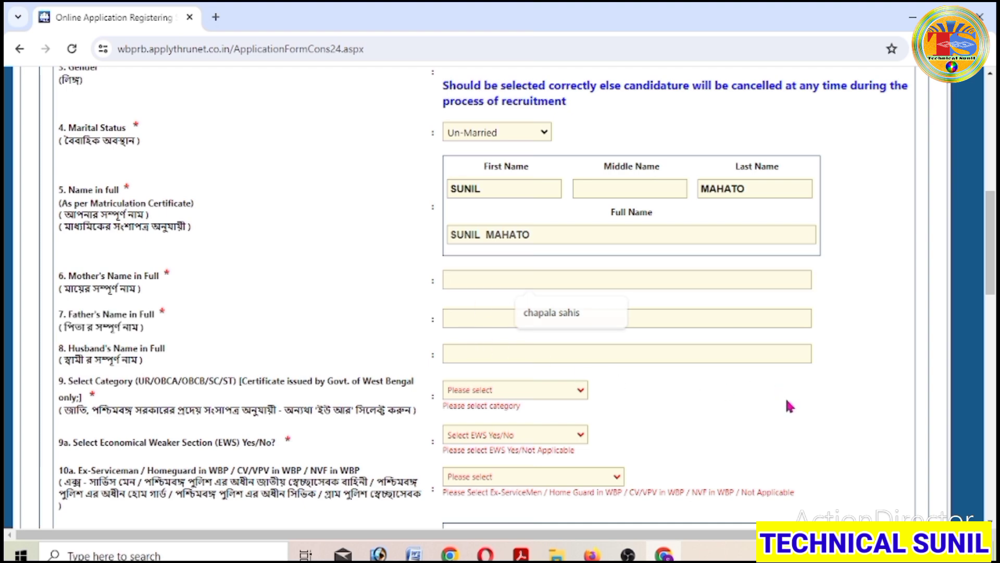
click(472, 280)
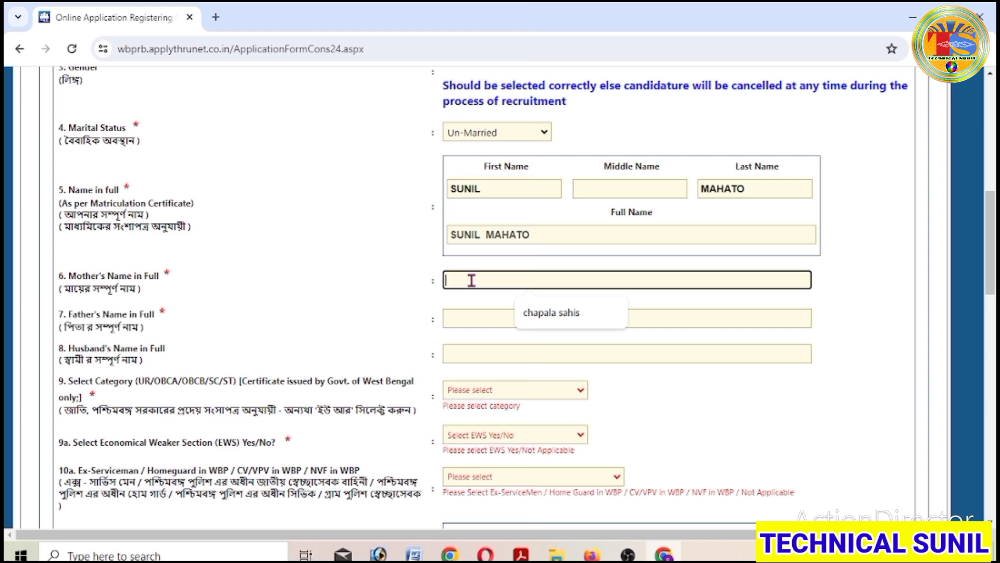
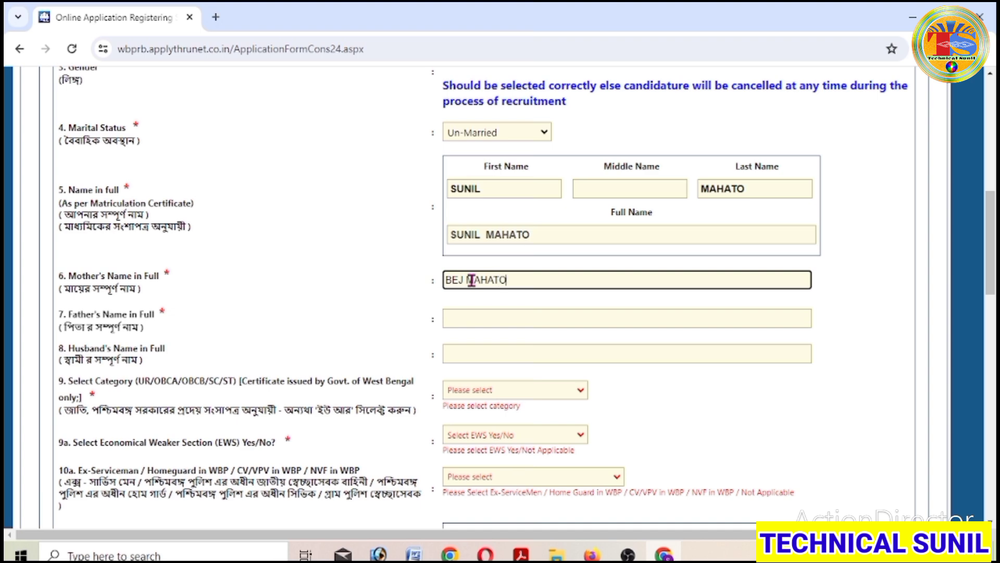
click(529, 318)
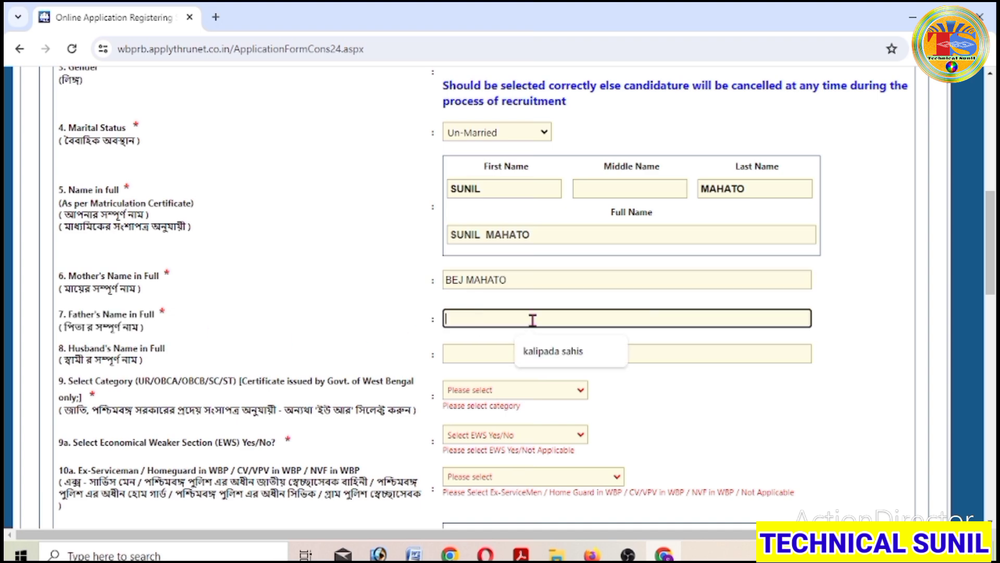
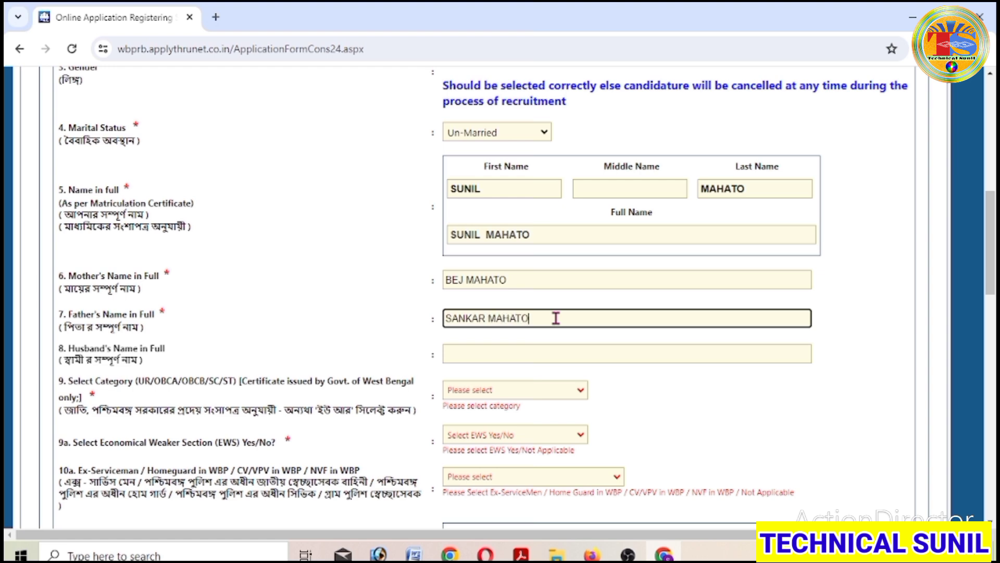
click(623, 387)
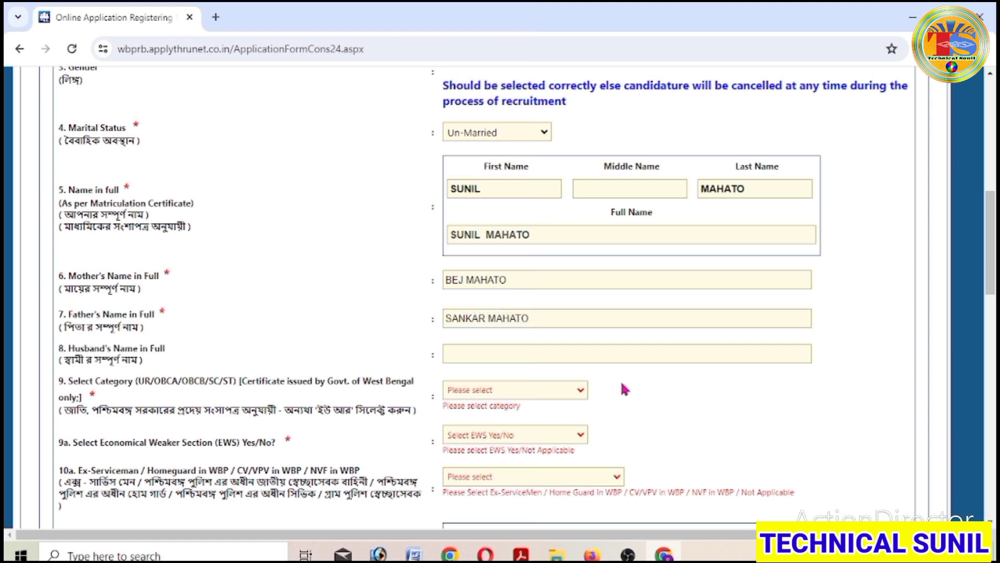
- Pick OBC-B for Category, then Not Applicable in the EWS and 10a Ex-Serviceman/Homeguard dropdowns
scroll(628, 391, down, 2)
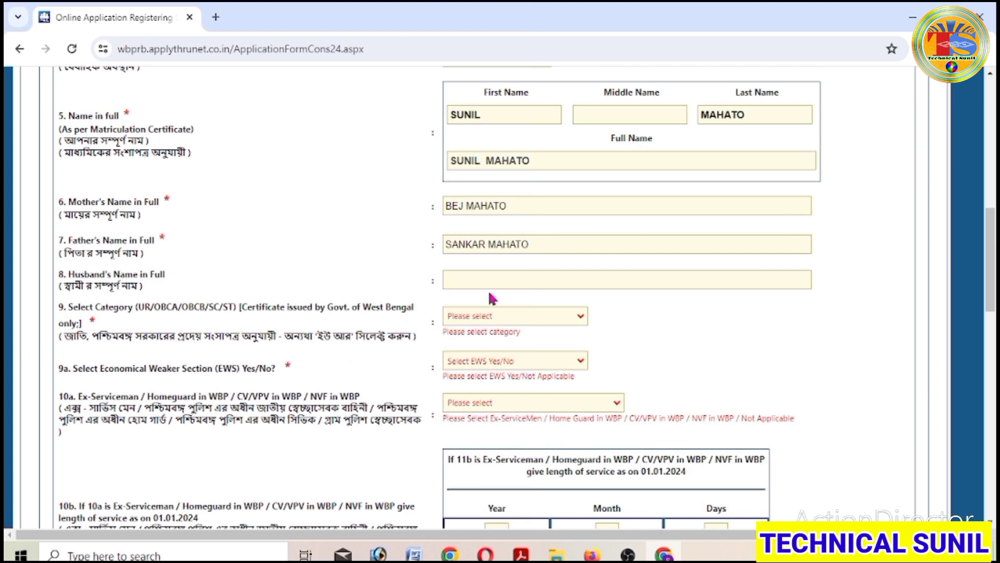
drag(63, 336, 526, 336)
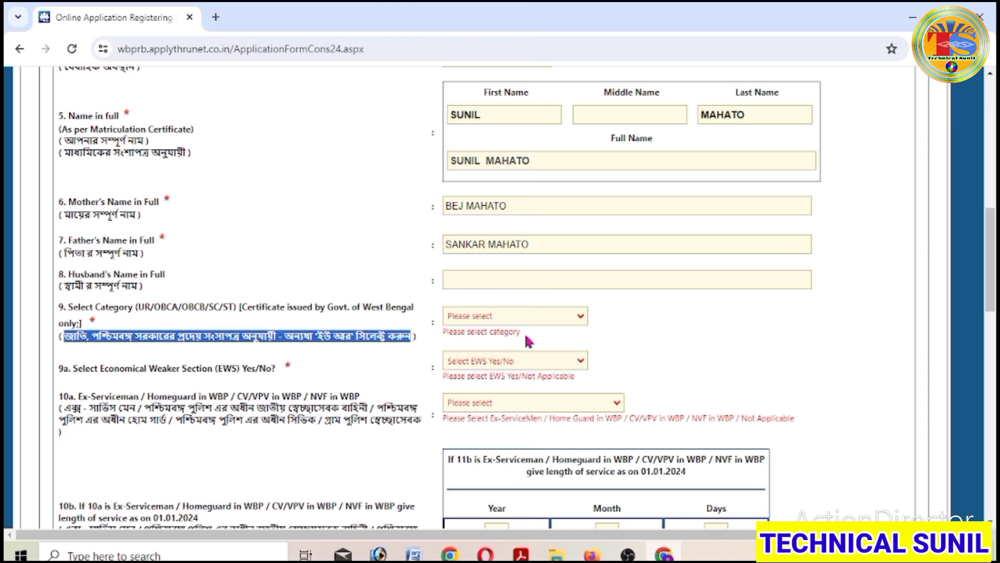
click(572, 317)
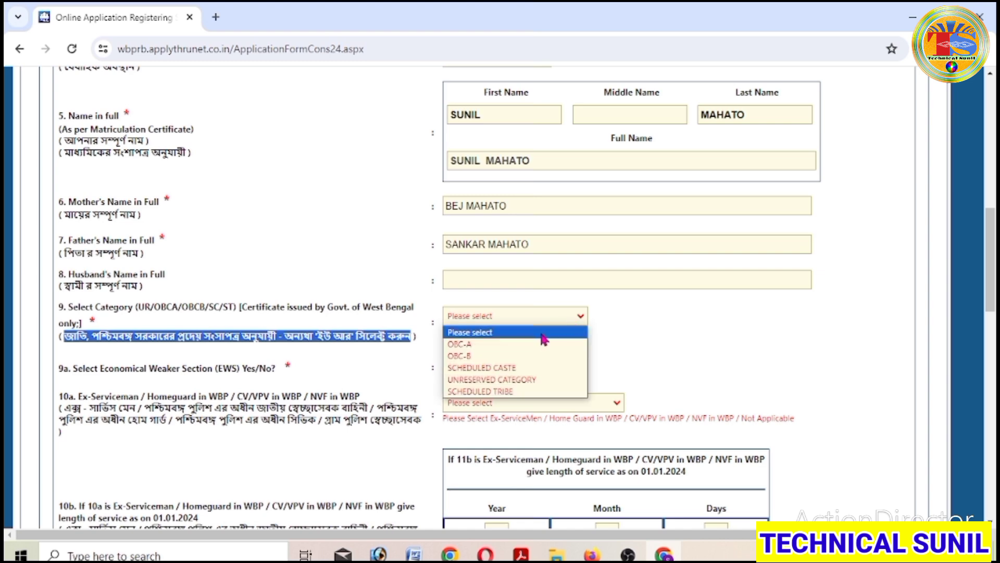
click(524, 360)
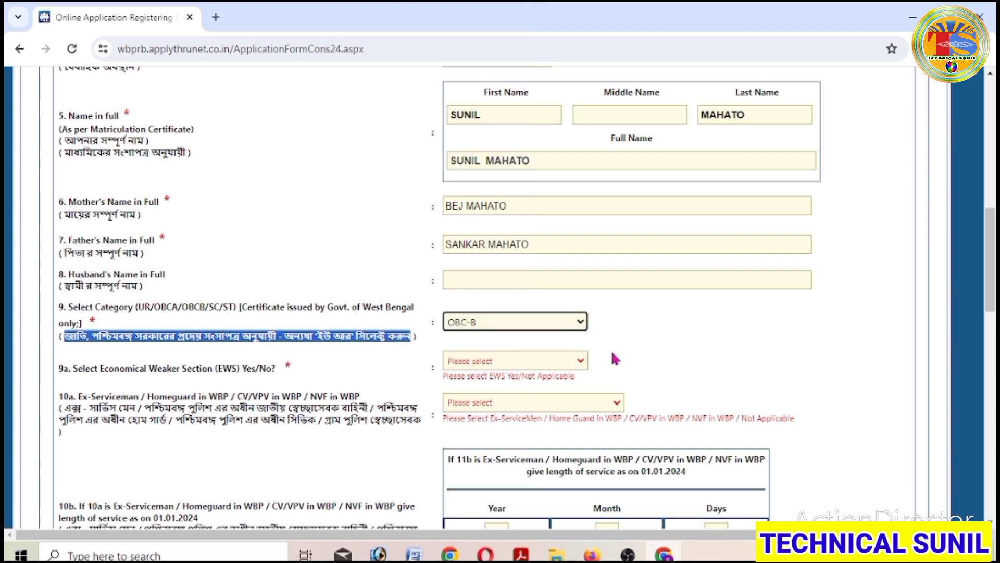
scroll(614, 358, down, 1)
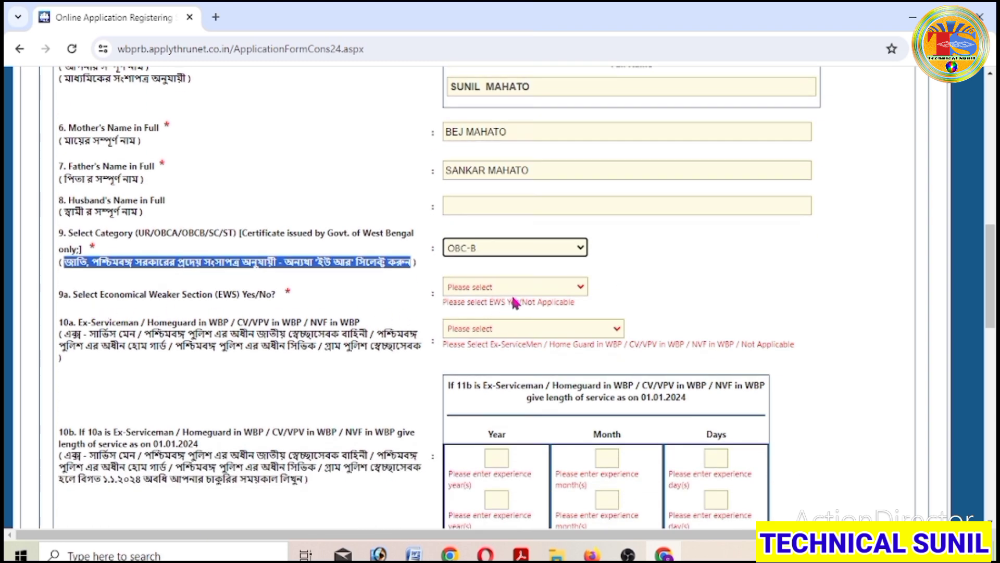
click(549, 290)
click(497, 322)
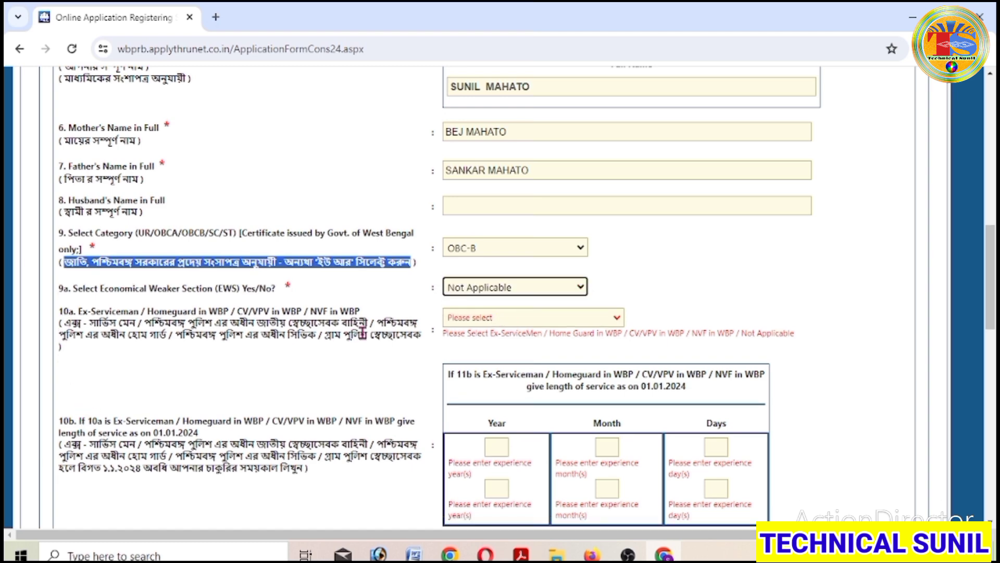
click(515, 319)
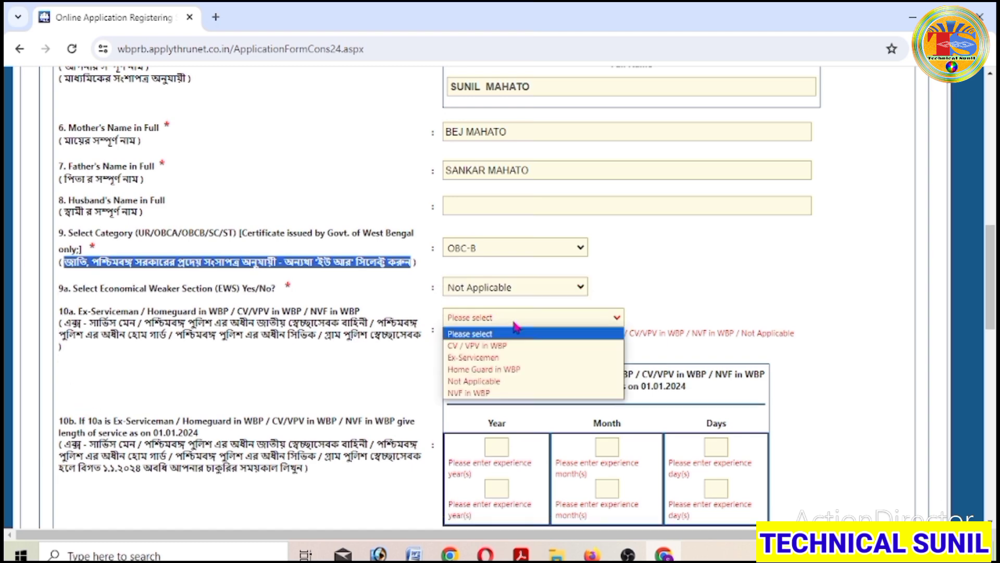
click(507, 381)
- Pick a 1991 birth date in the Date of Birth calendar, giving age 32 on 01/01/2024
scroll(655, 346, down, 3)
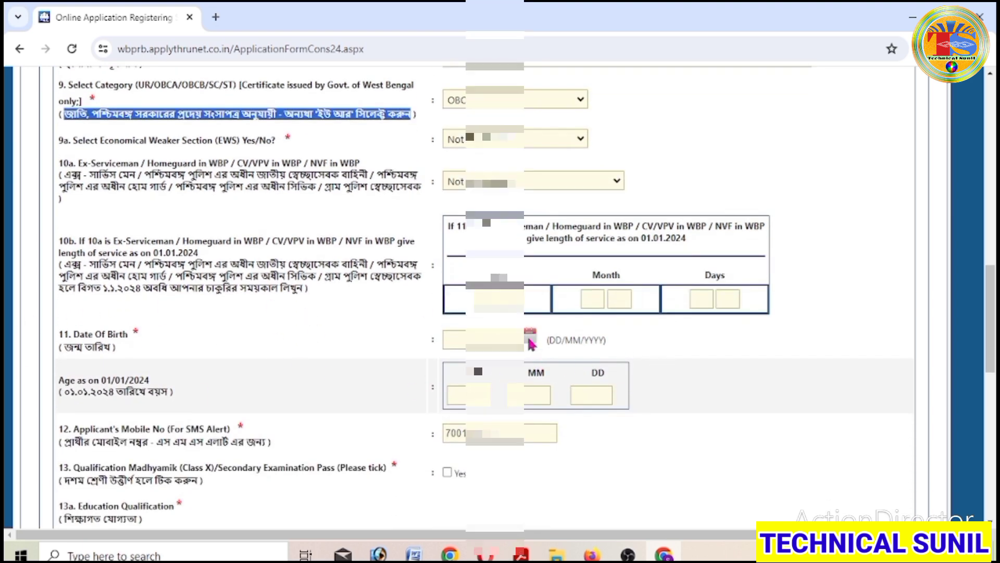
click(530, 337)
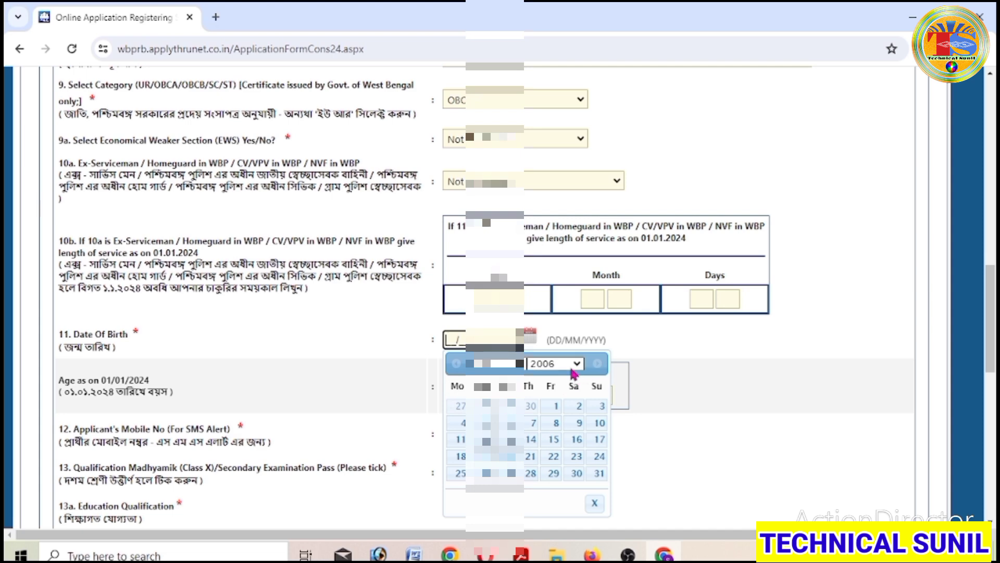
click(573, 363)
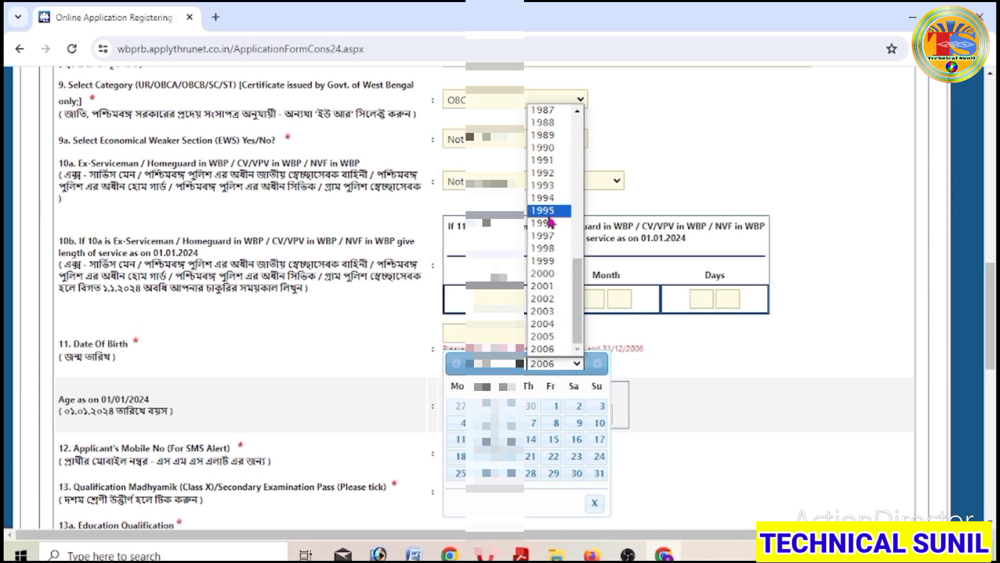
click(561, 161)
click(467, 363)
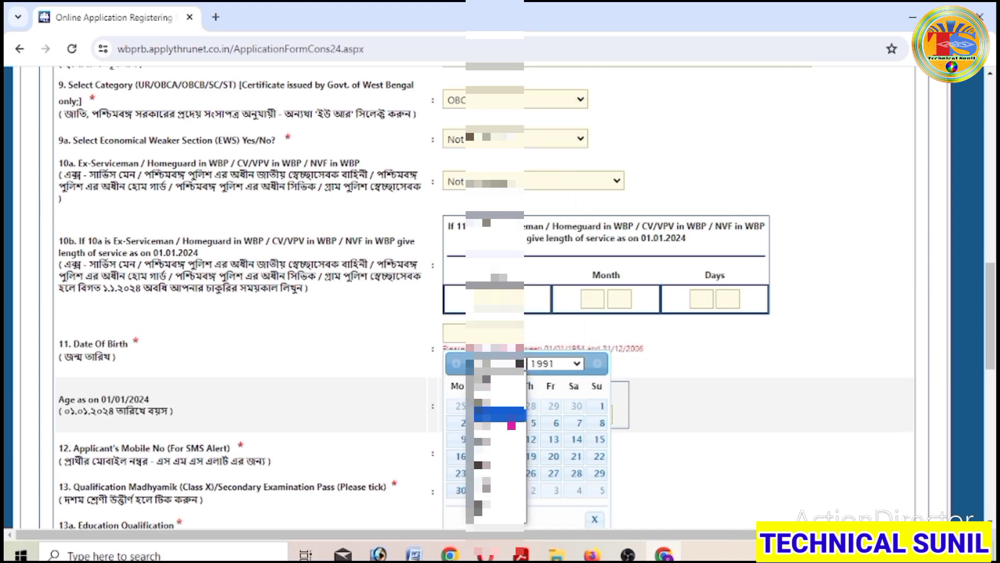
click(500, 469)
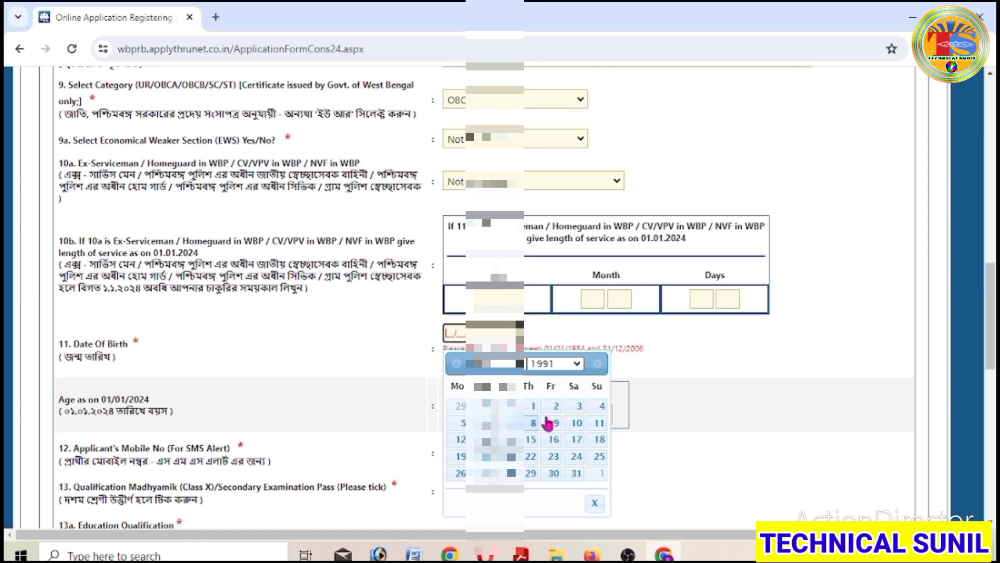
click(513, 439)
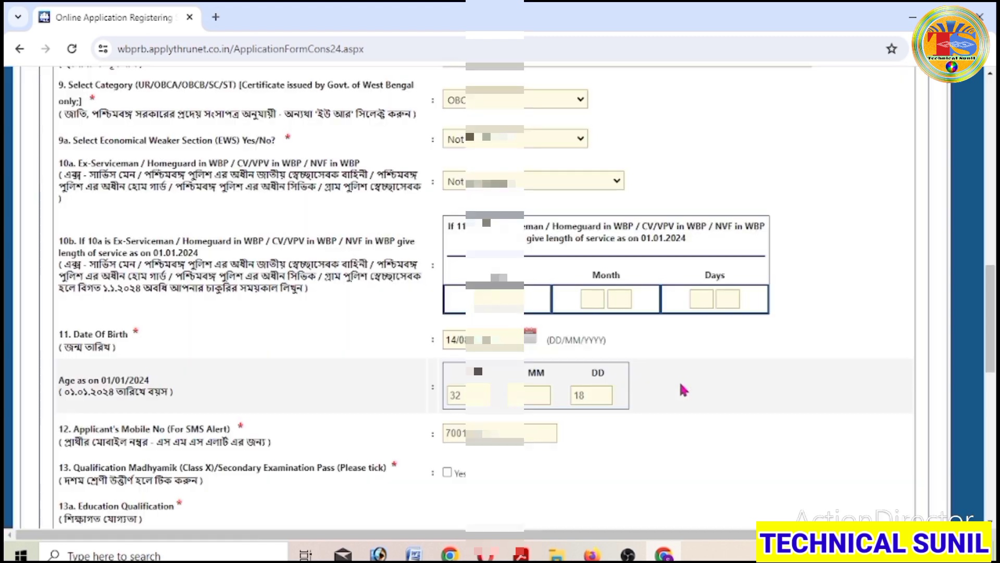
scroll(684, 390, down, 4)
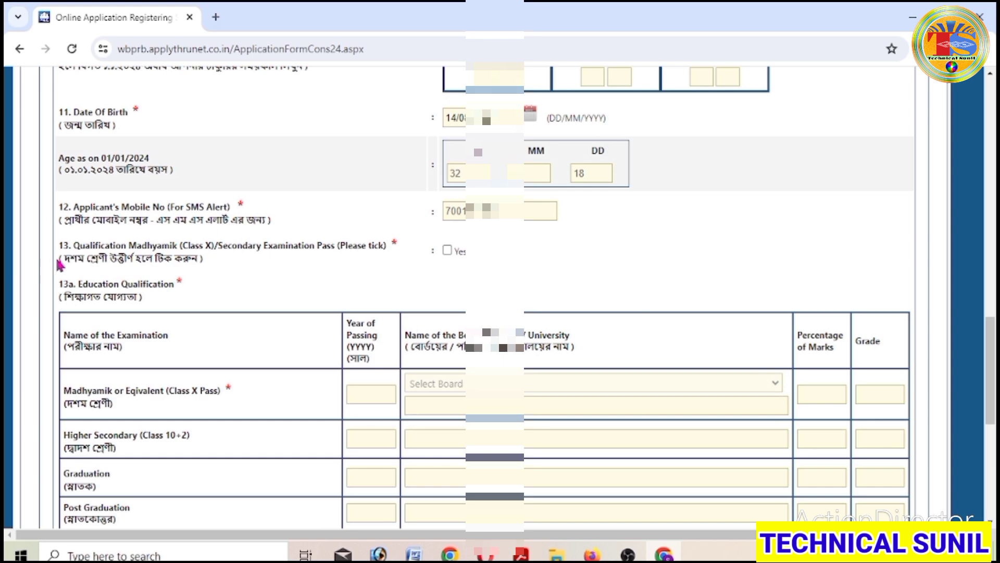
- Confirm having passed Madhyamik (Class X)
drag(58, 261, 213, 270)
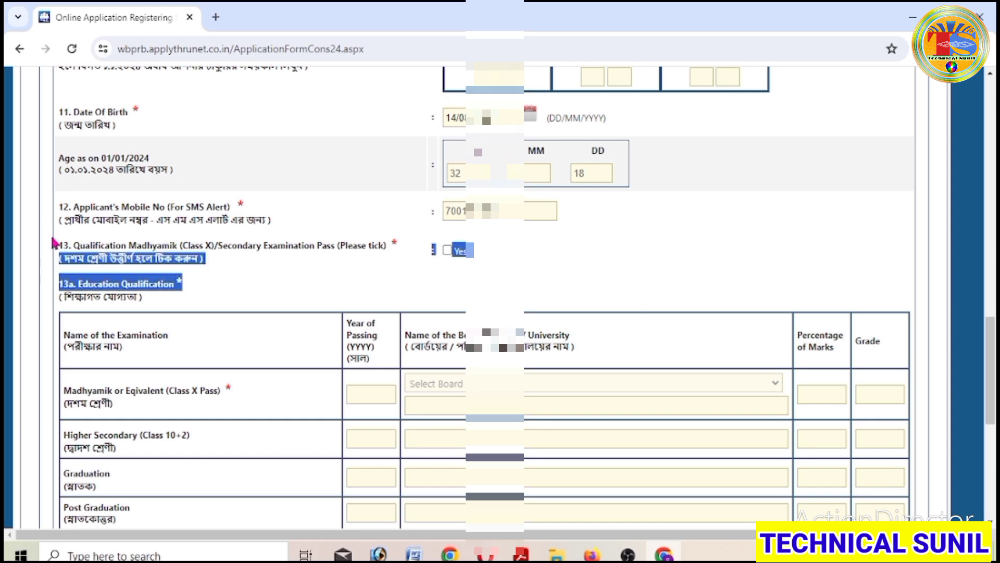
click(447, 250)
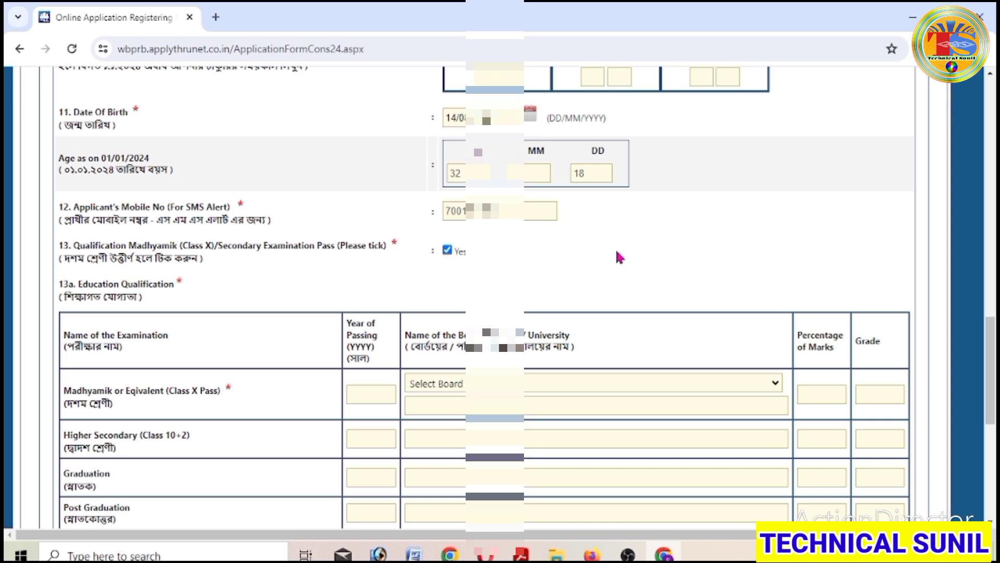
scroll(618, 256, down, 3)
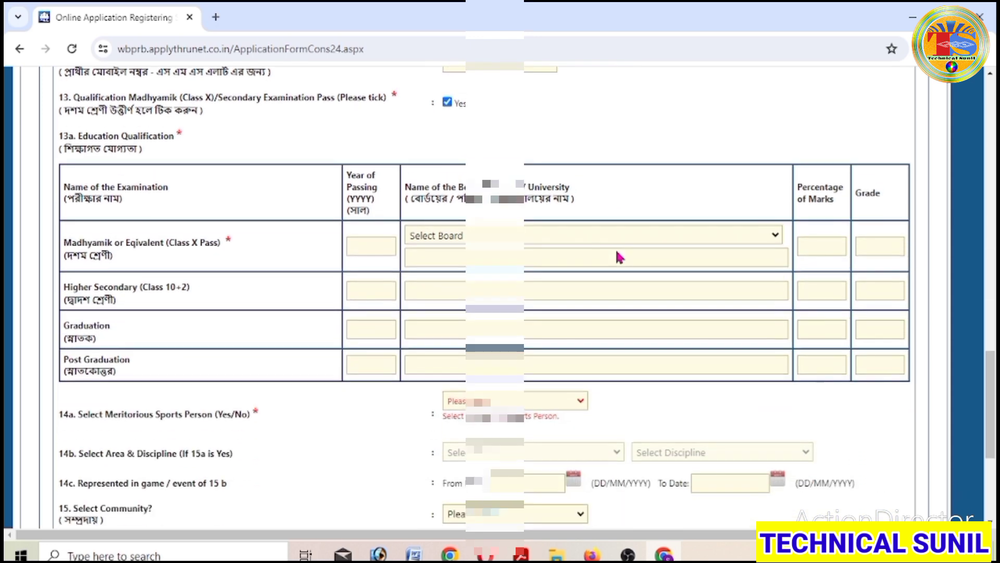
drag(55, 146, 161, 153)
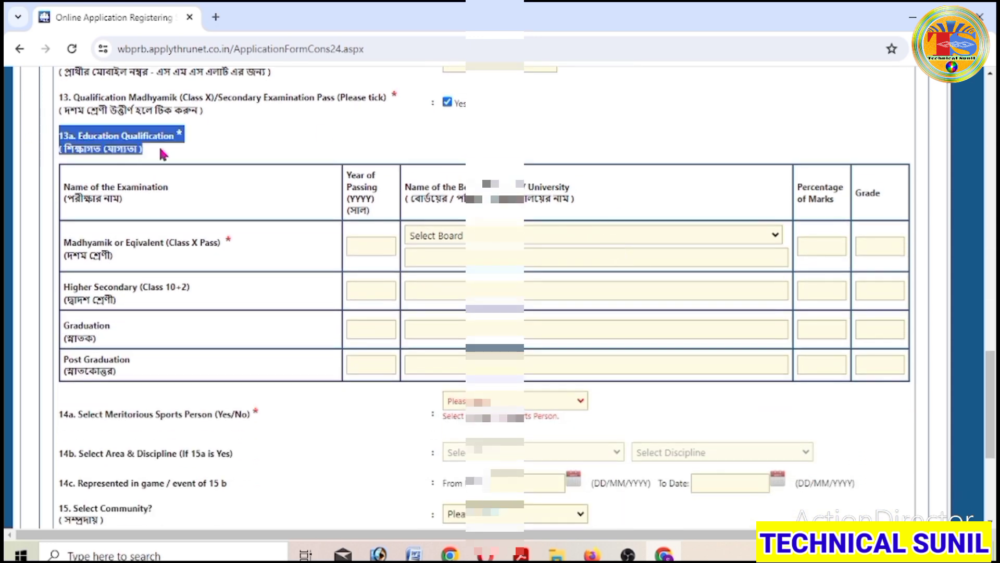
click(233, 191)
drag(83, 242, 217, 245)
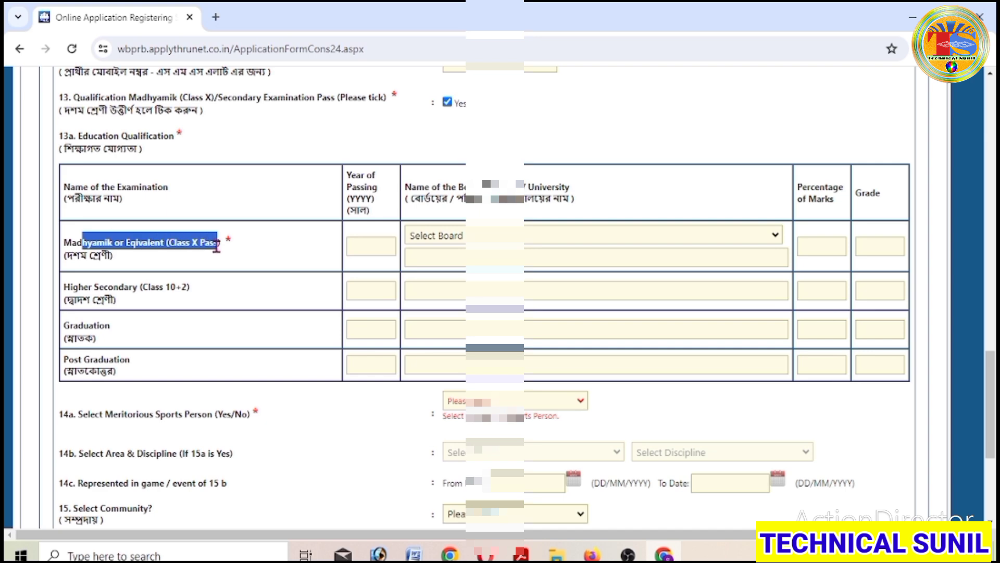
click(291, 266)
- Fill the Madhyamik row: passed 2006, West Bengal Board of Secondary Education, 45 percent marks
click(358, 242)
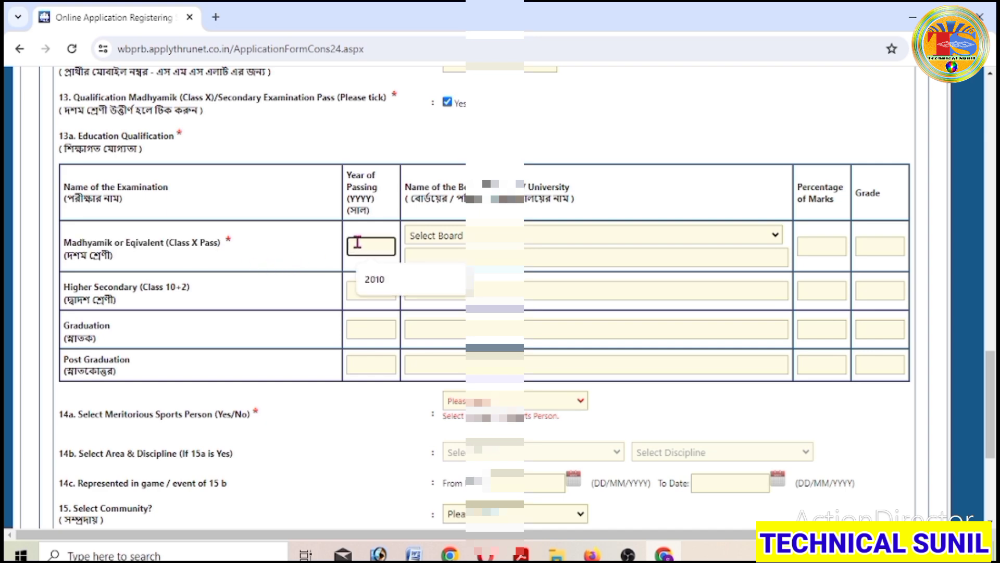
text(2006)
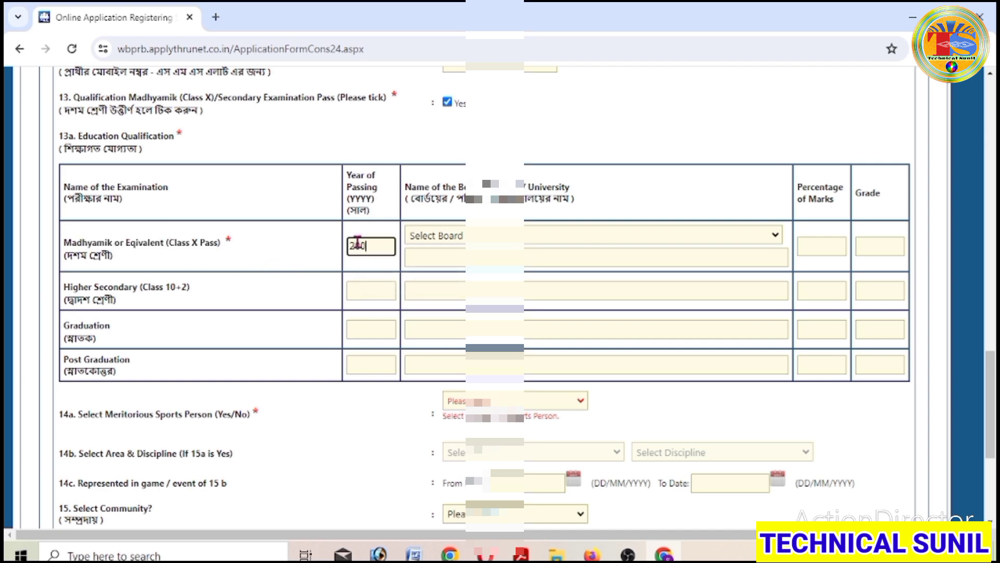
click(638, 236)
scroll(365, 265, down, 5)
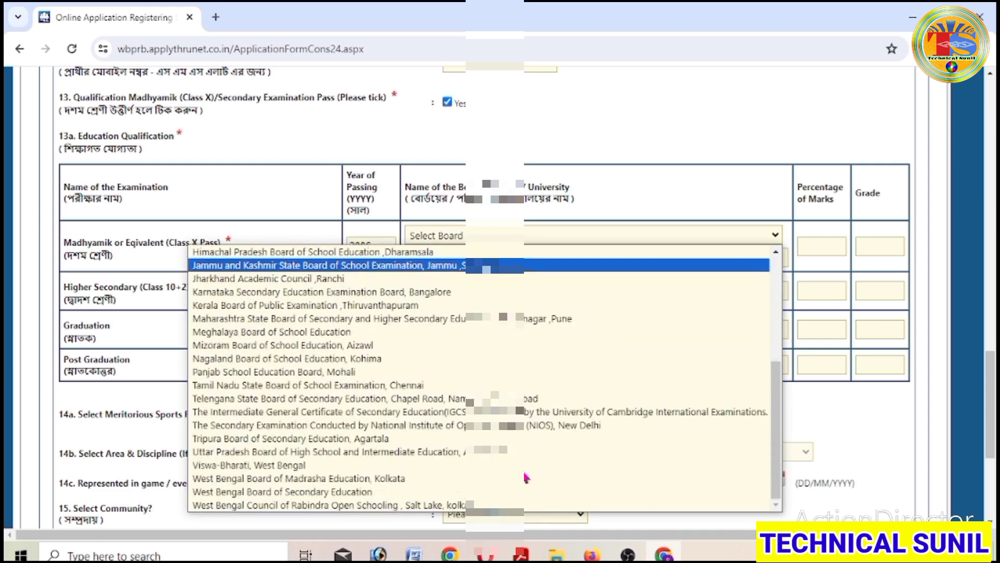
click(445, 492)
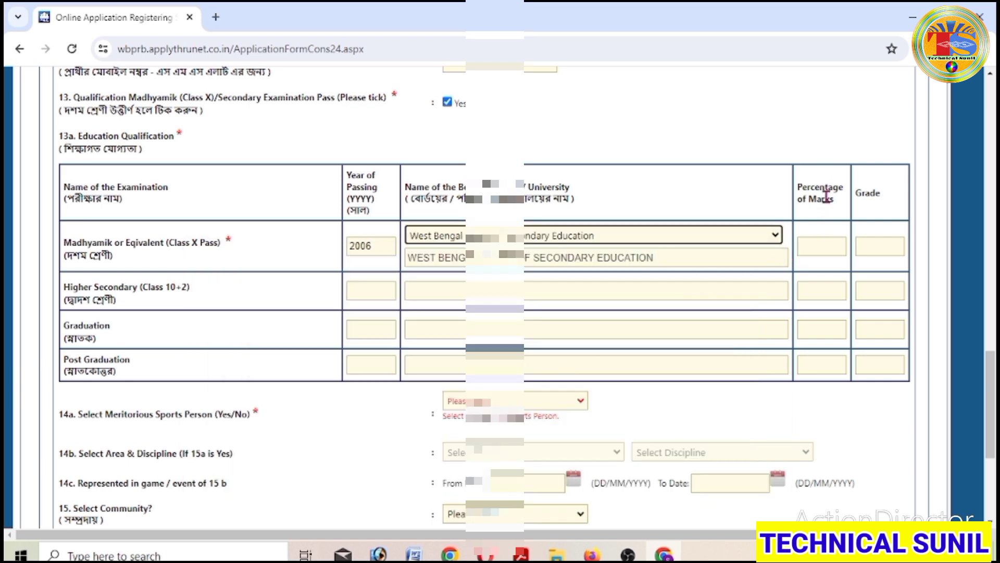
click(825, 242)
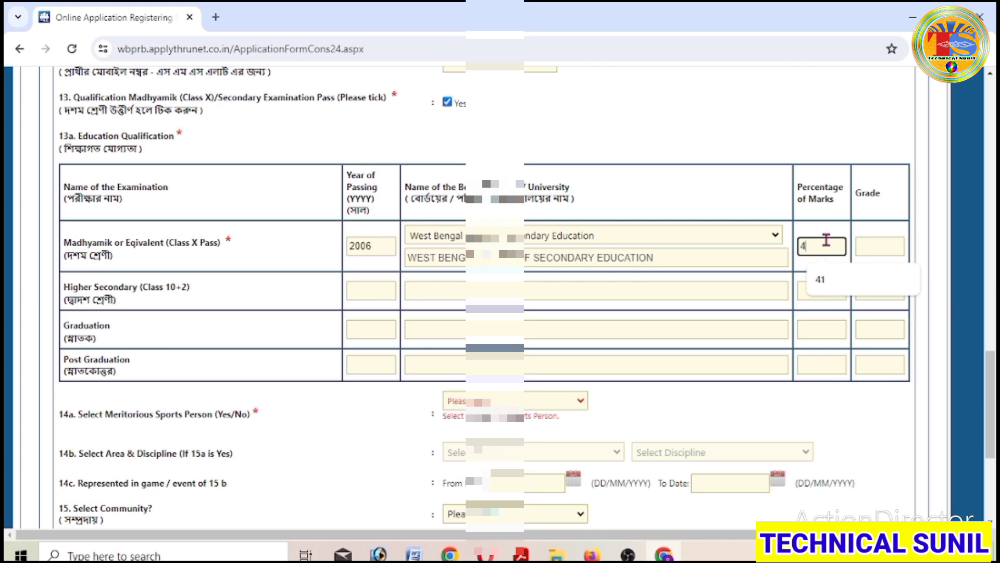
text(45)
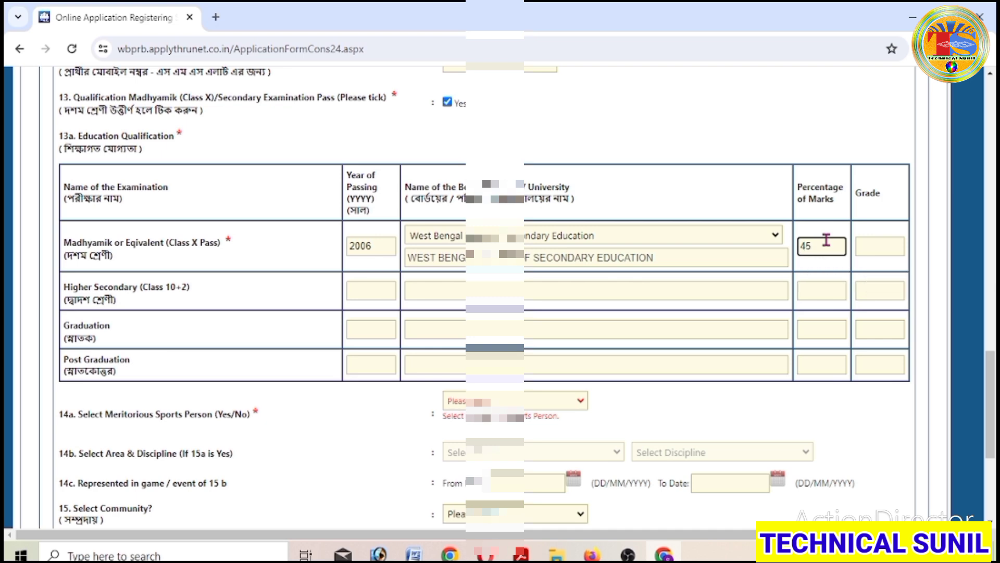
click(859, 252)
click(869, 247)
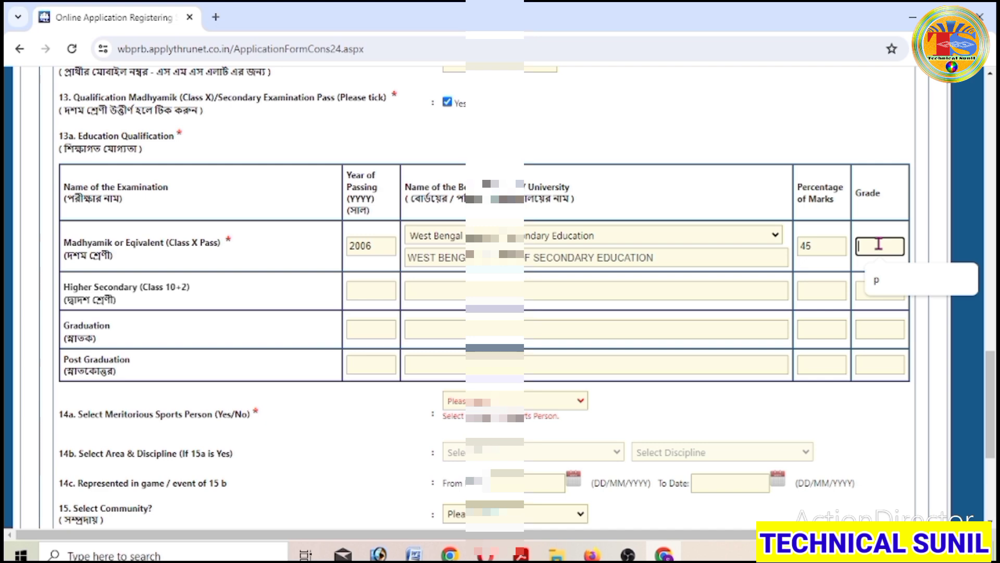
- Fill the Higher Secondary row: passed 2009, board W.B.C.H.S.E, 50 percent marks
key(Tab)
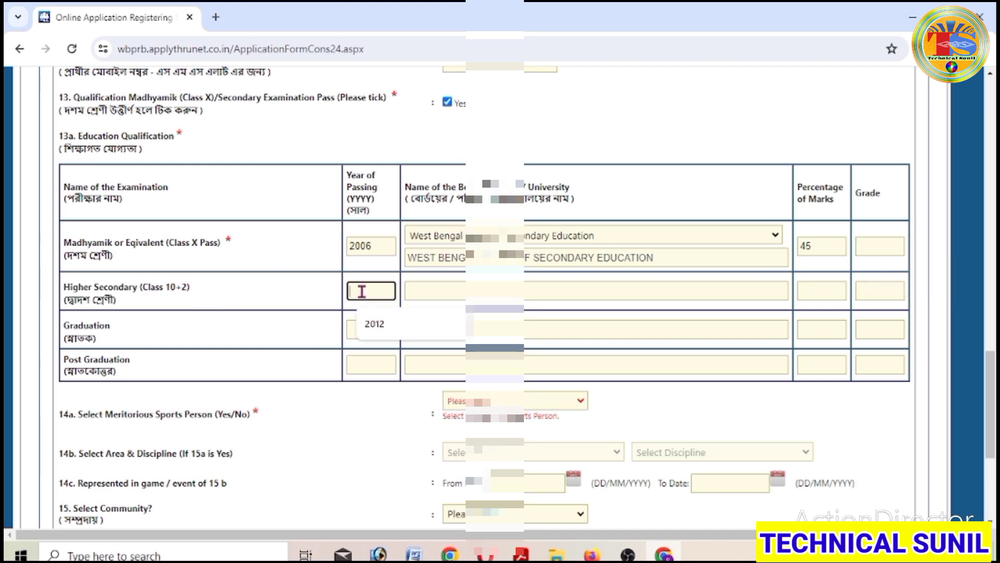
text(2009)
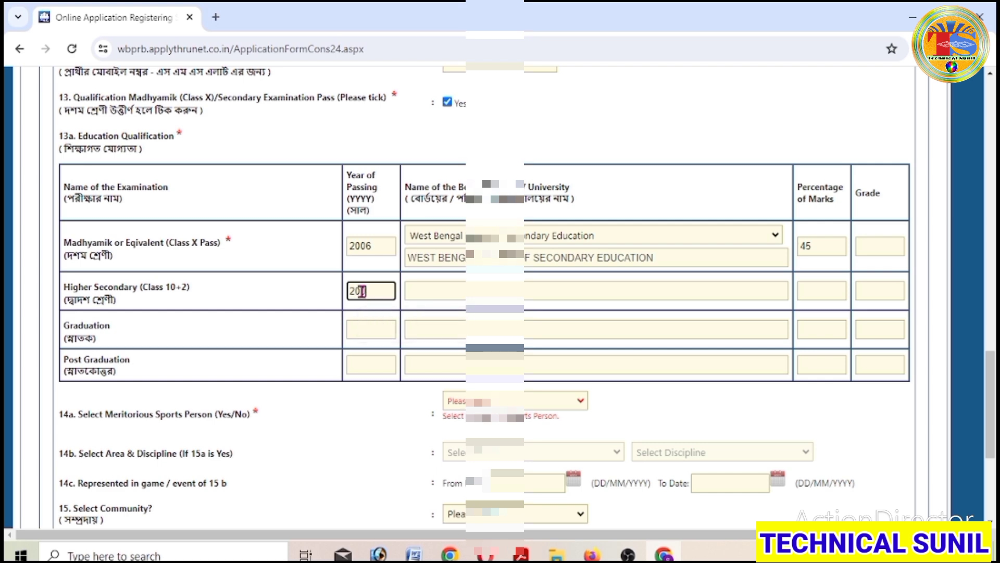
click(500, 292)
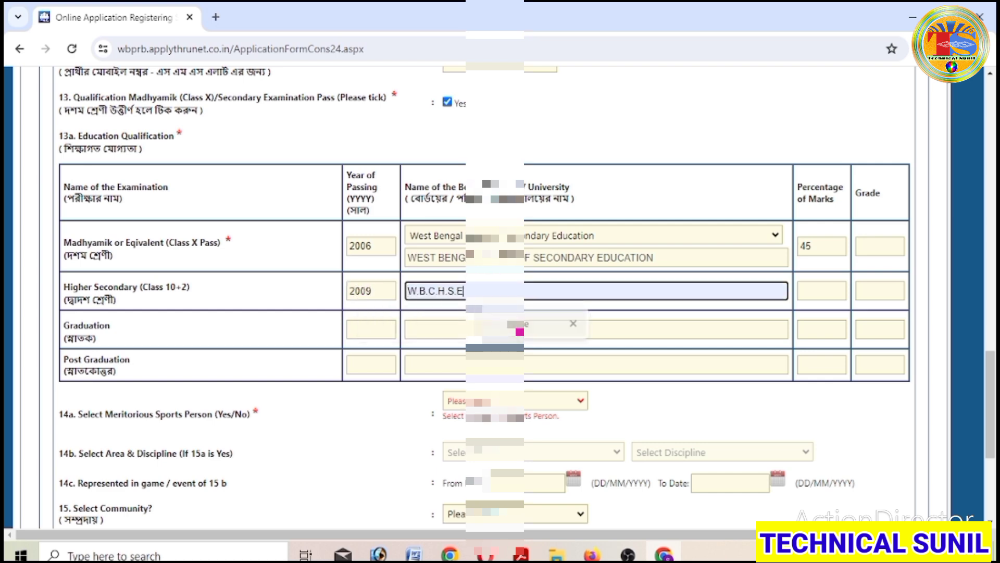
click(431, 320)
click(820, 290)
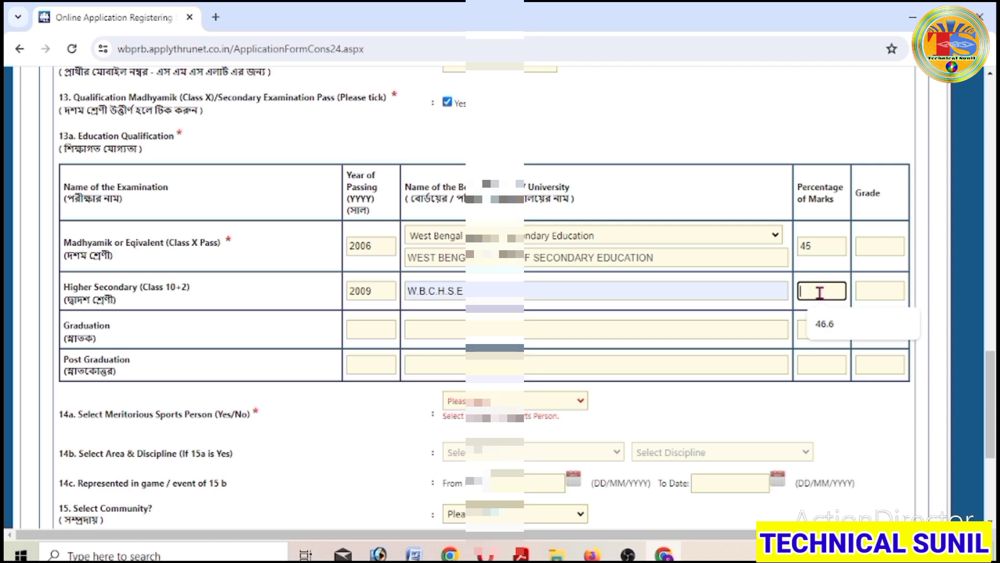
text(50)
scroll(820, 291, down, 3)
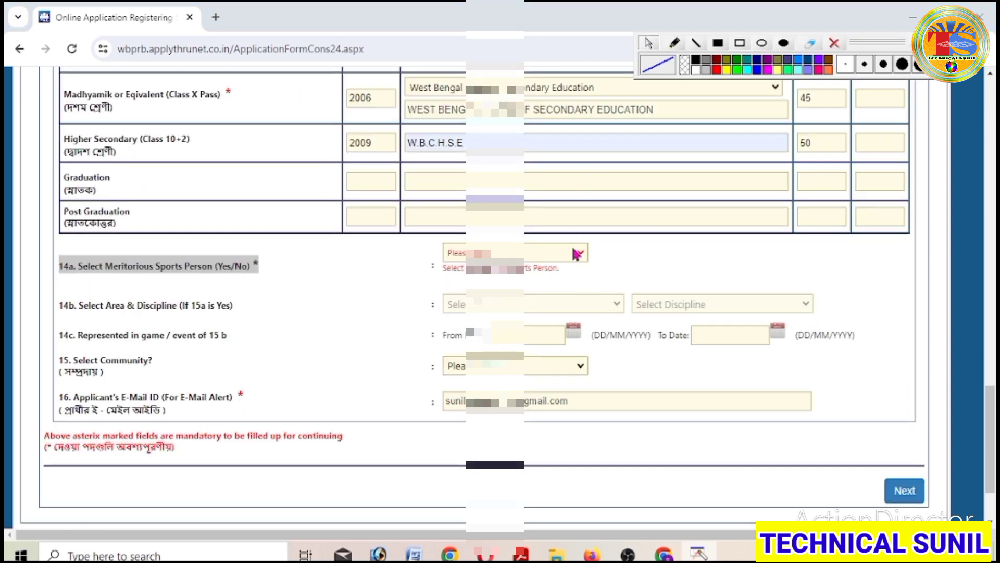
- Answer No to the 14a Meritorious Sports Person question after first picking Yes
click(578, 253)
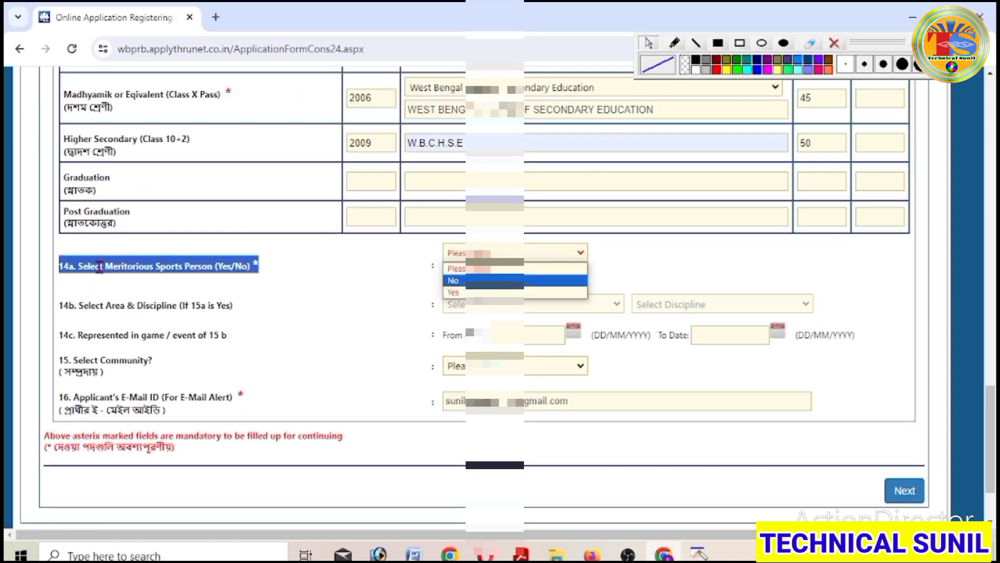
click(487, 292)
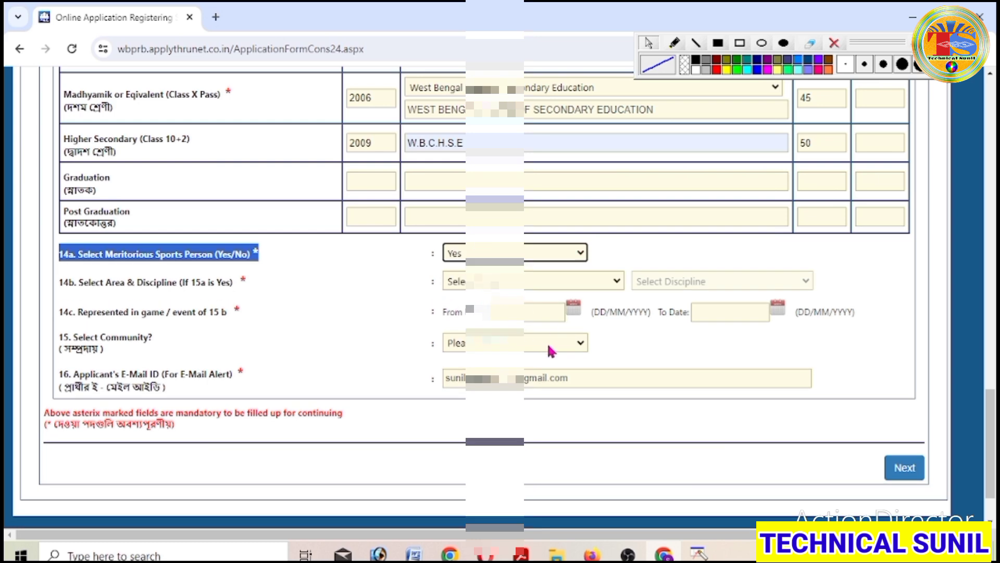
click(576, 252)
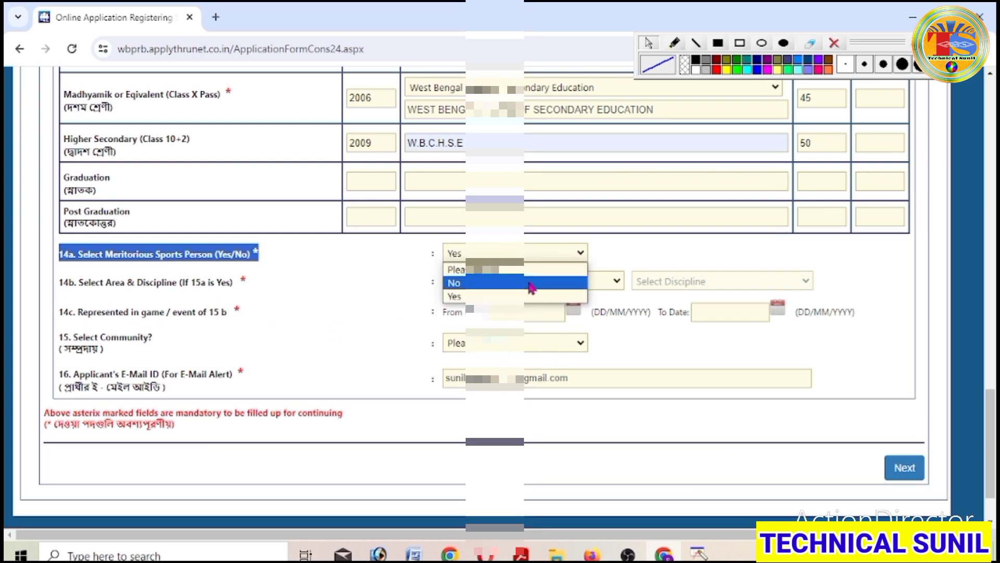
click(529, 281)
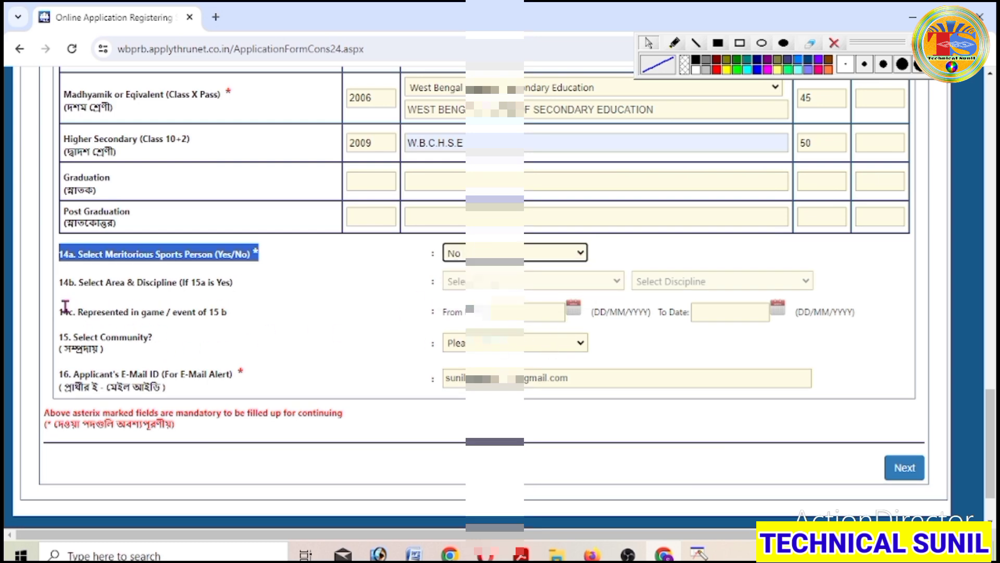
- Check the Community dropdown but leave it unselected
click(575, 346)
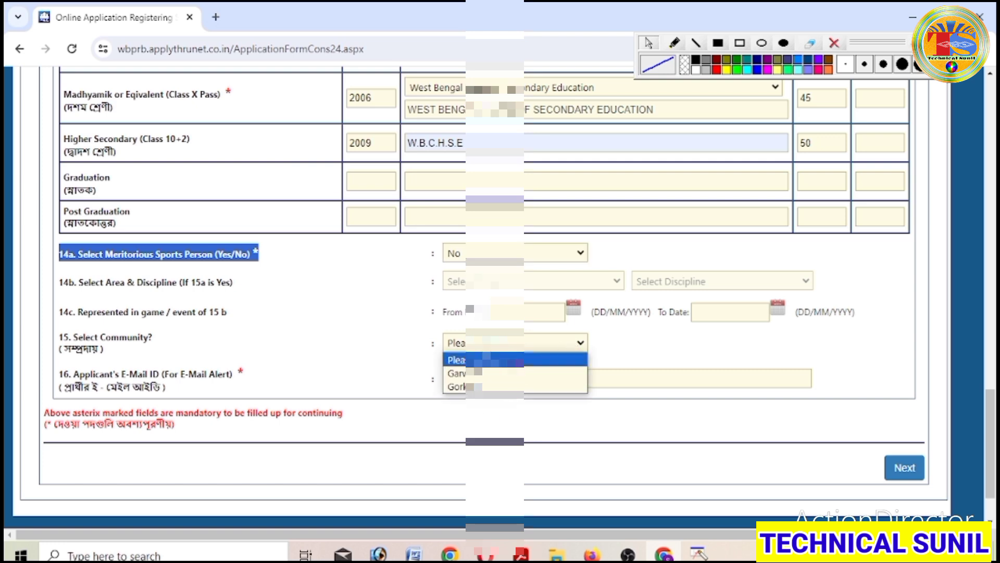
click(463, 360)
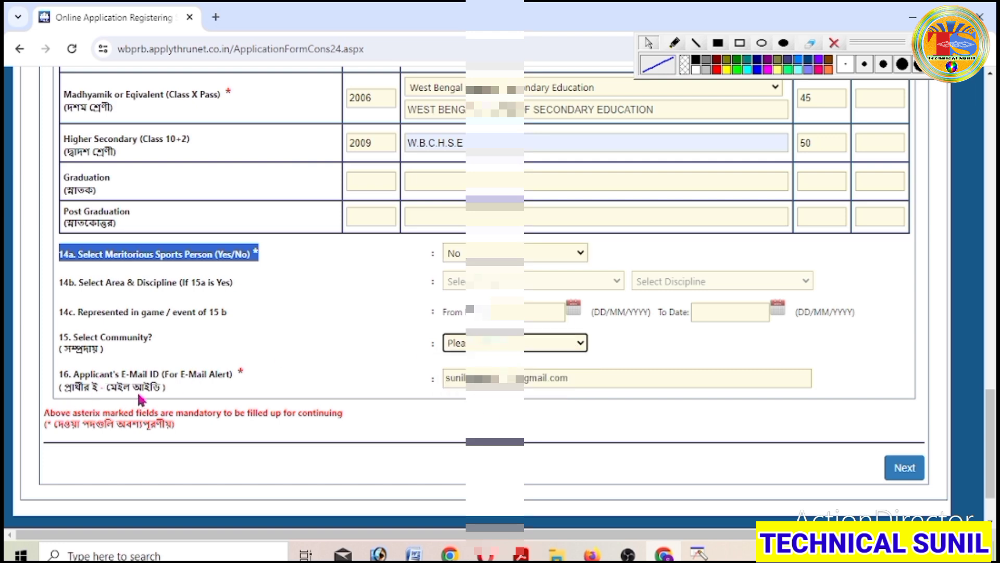
scroll(535, 413, down, 1)
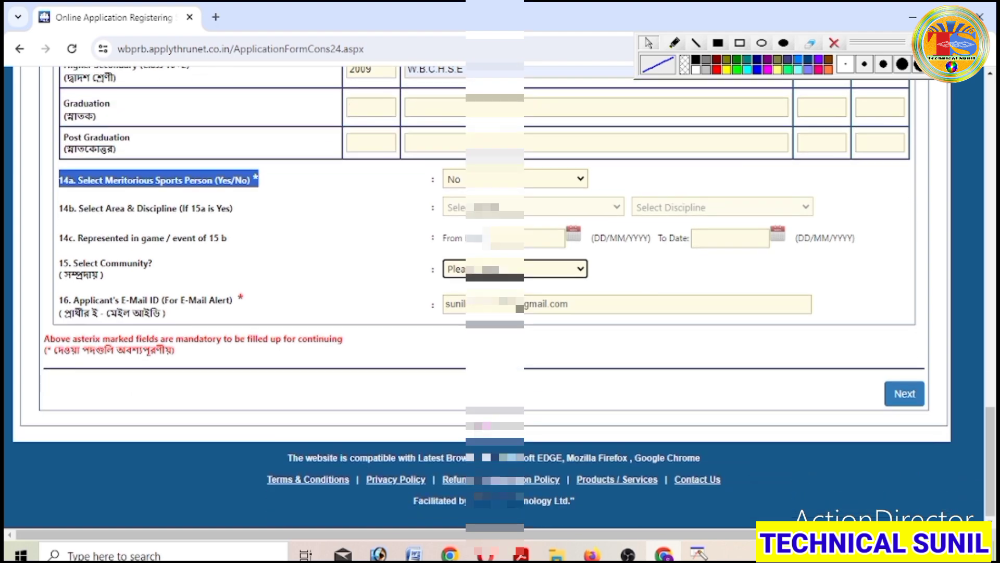
scroll(535, 413, up, 2)
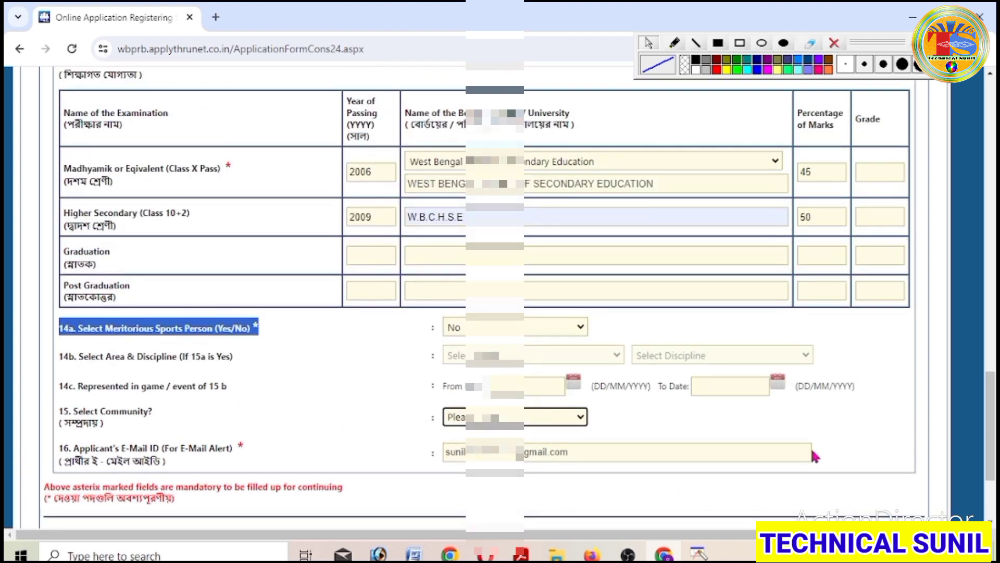
scroll(812, 454, up, 5)
scroll(811, 451, down, 8)
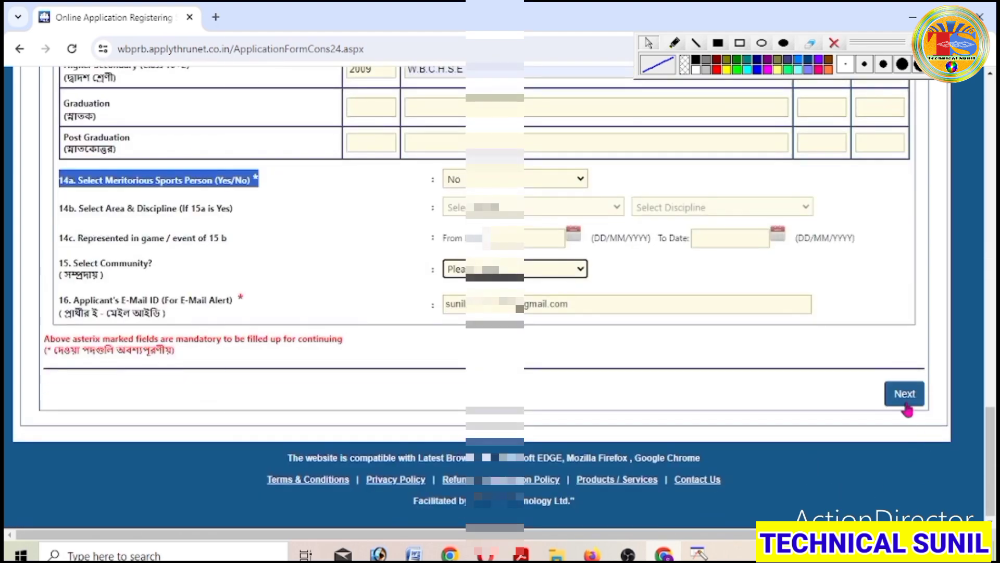
- Review the details listed in the confirmation dialog and accept them to continue
click(906, 396)
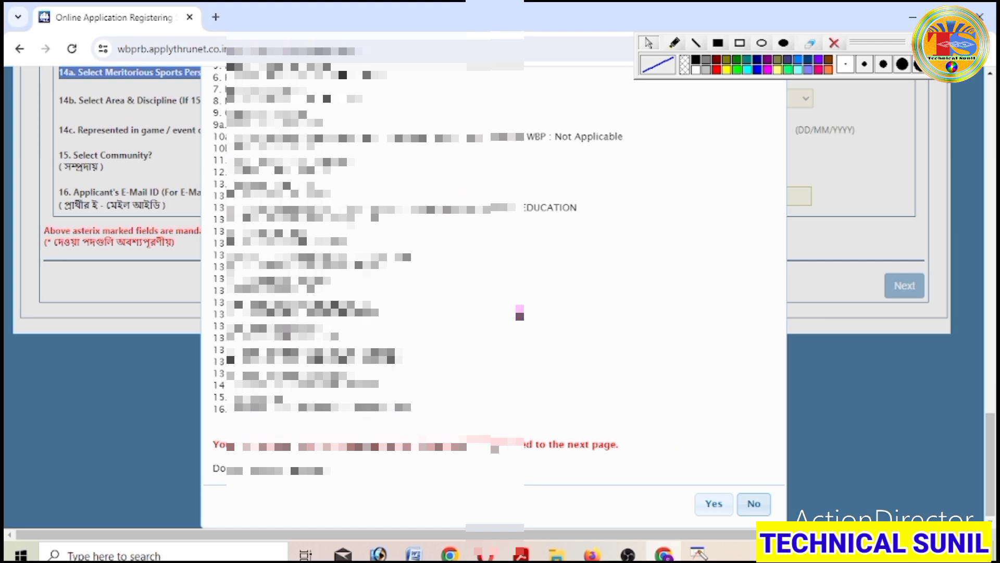
scroll(676, 441, up, 3)
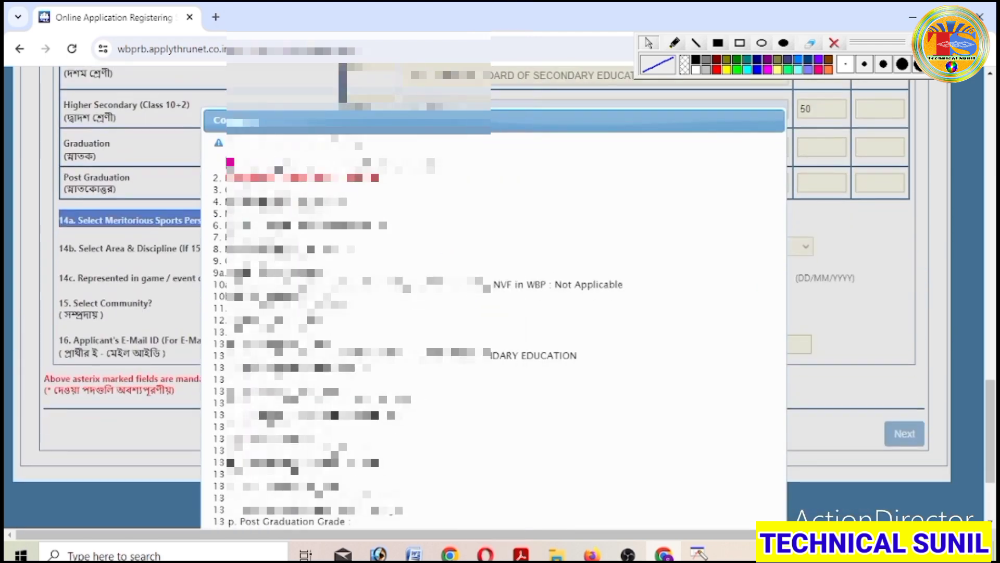
drag(219, 149, 557, 479)
scroll(558, 480, down, 3)
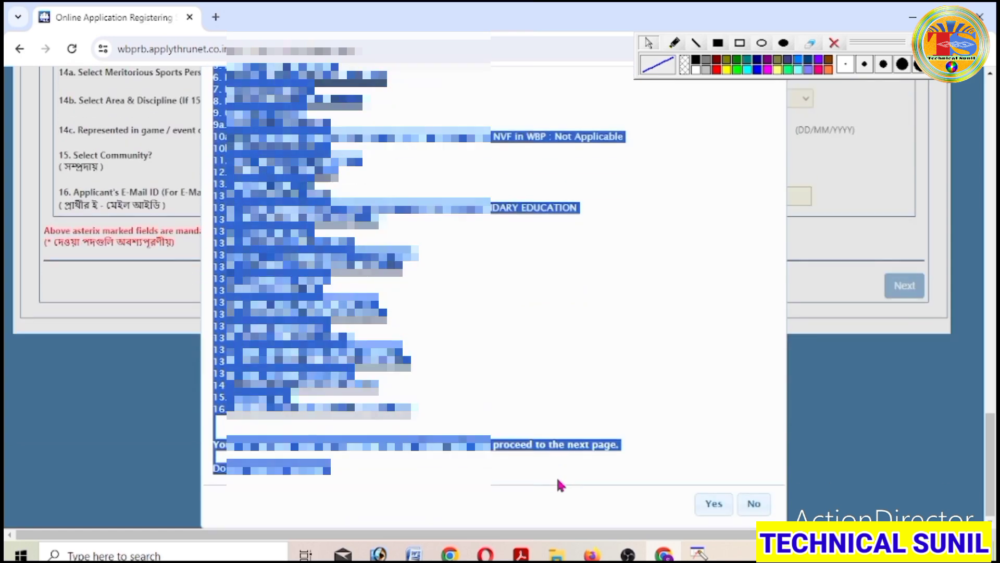
scroll(693, 333, up, 3)
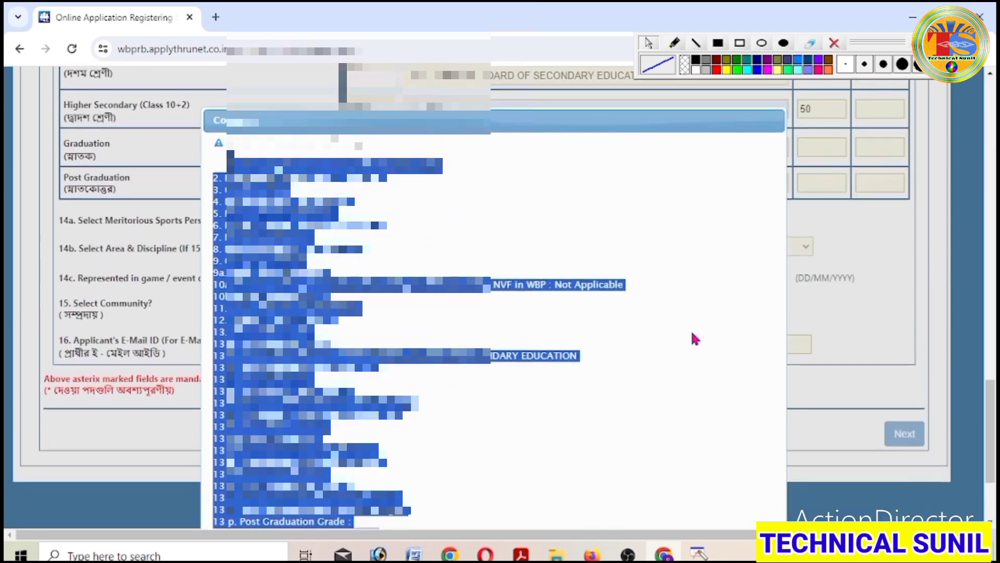
scroll(514, 446, down, 3)
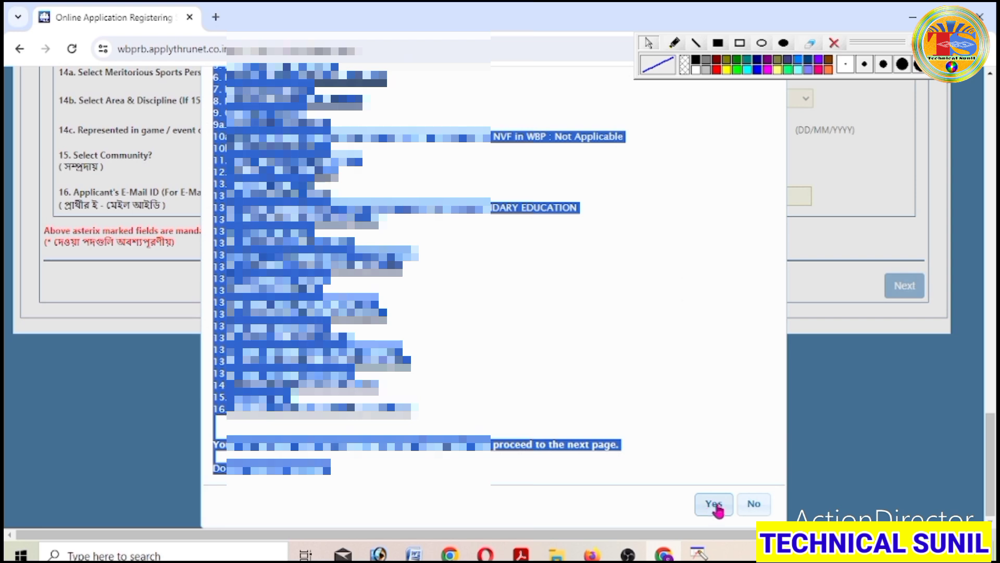
click(714, 506)
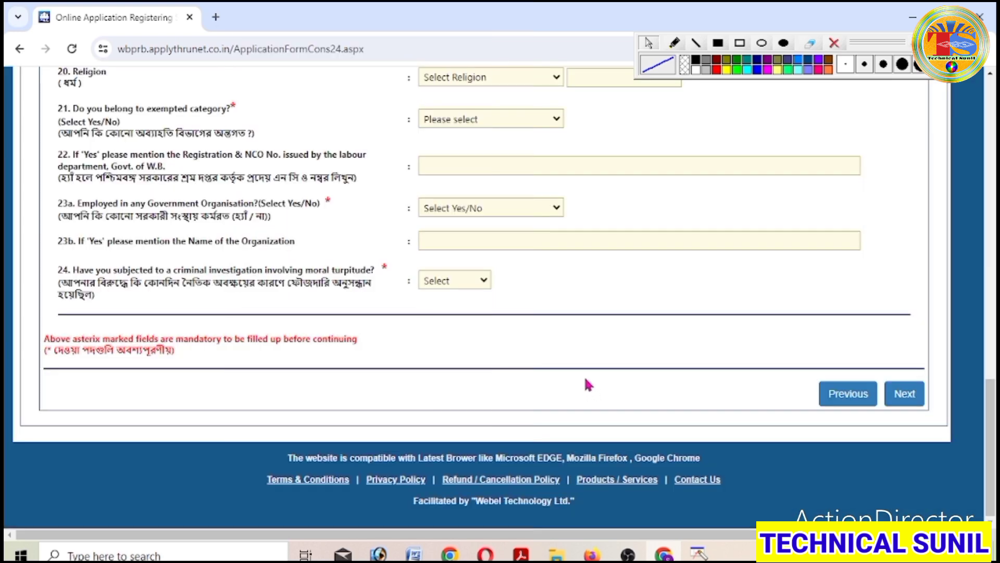
- Enter the permanent address, pick its district, and choose TAMNA as the police station
scroll(588, 384, up, 15)
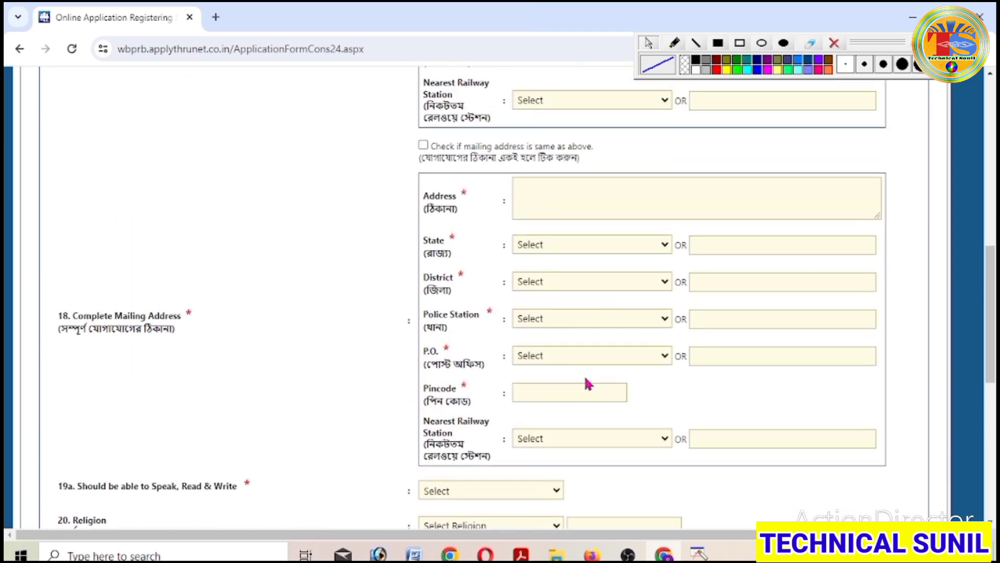
scroll(588, 385, up, 3)
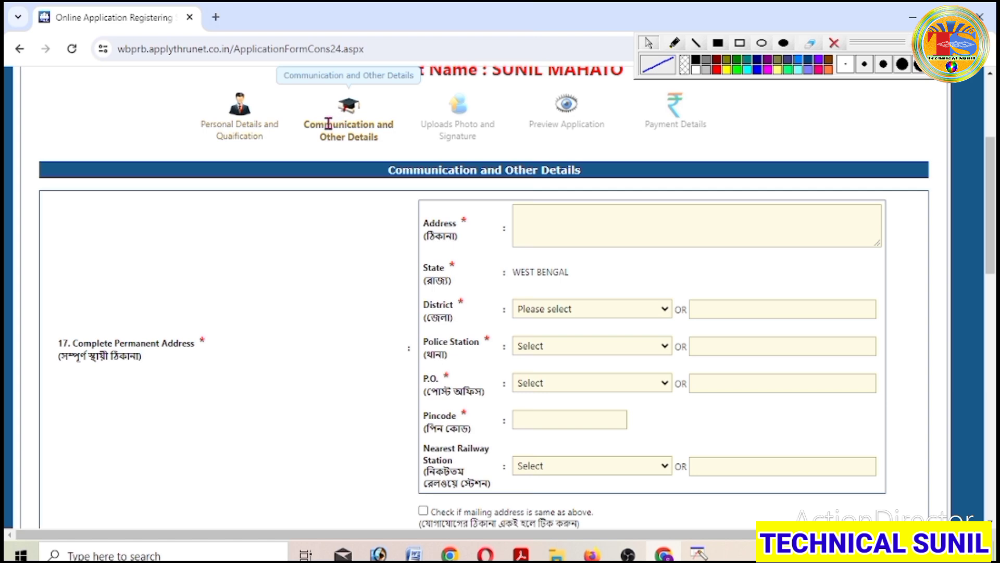
scroll(585, 176, down, 2)
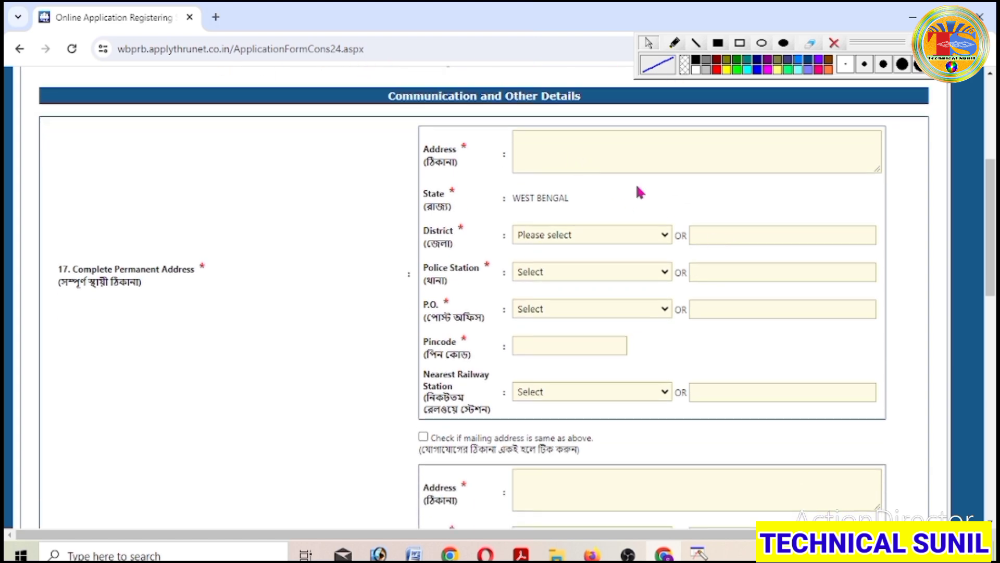
scroll(600, 208, up, 2)
click(600, 210)
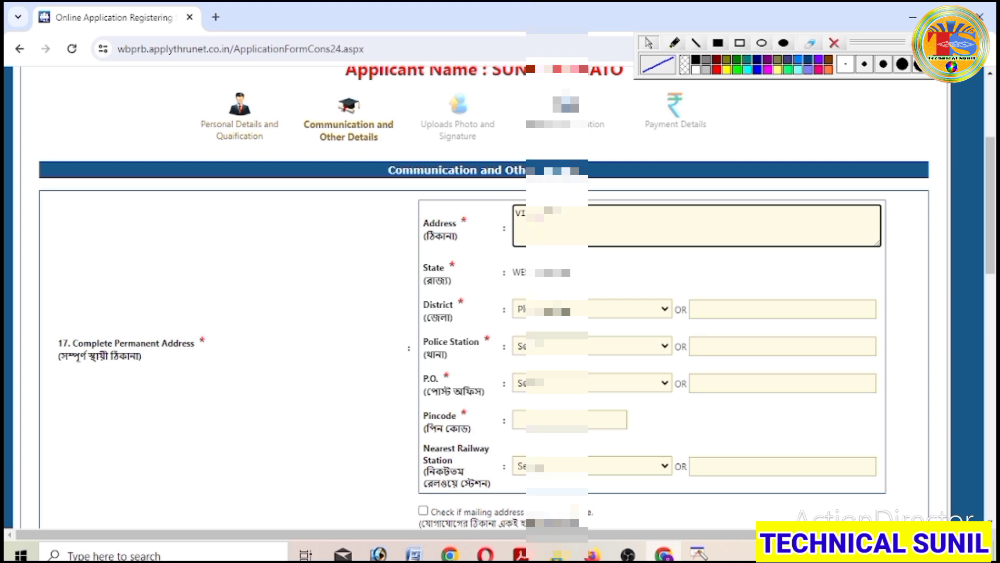
click(634, 280)
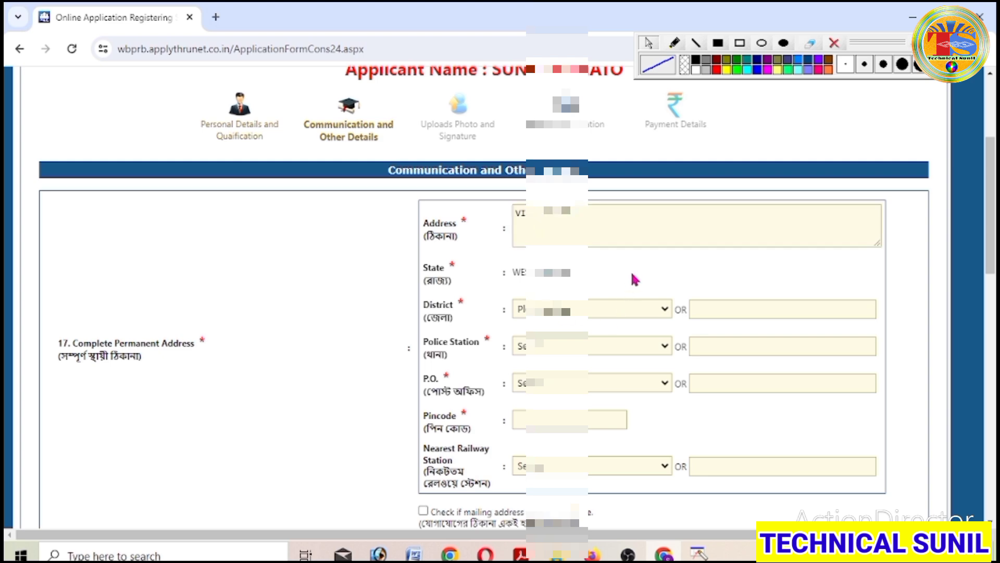
click(642, 313)
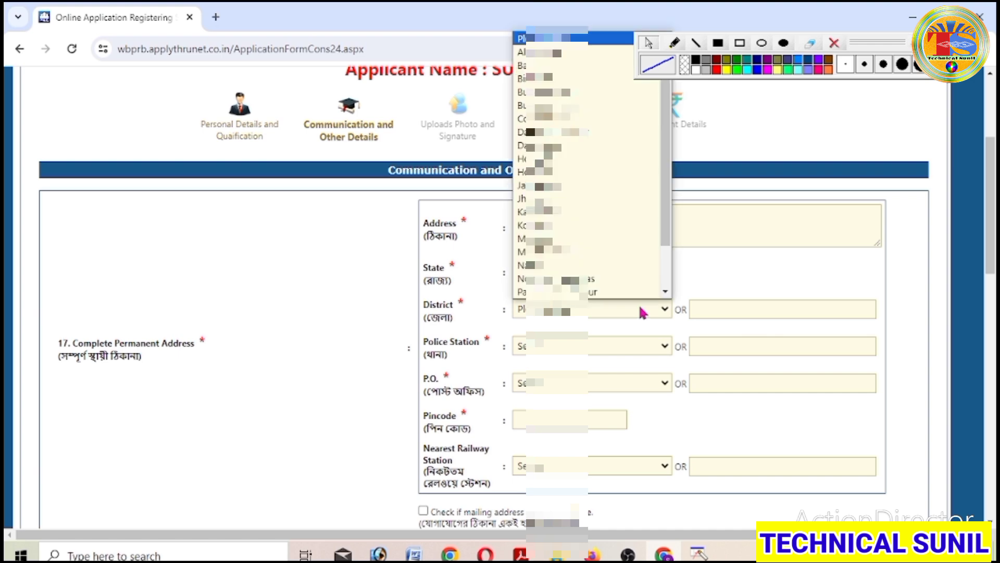
scroll(637, 264, down, 1)
click(626, 279)
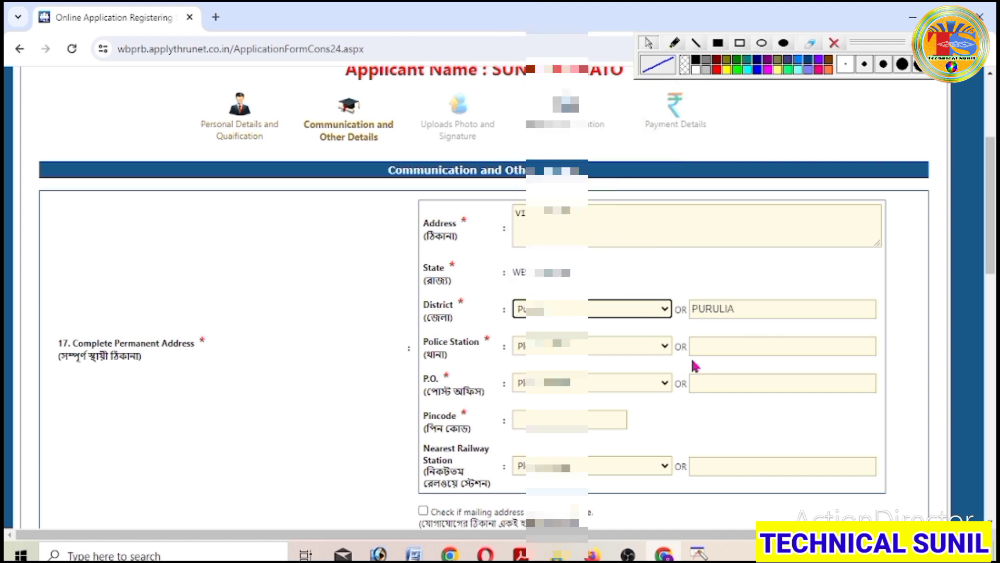
scroll(693, 359, down, 3)
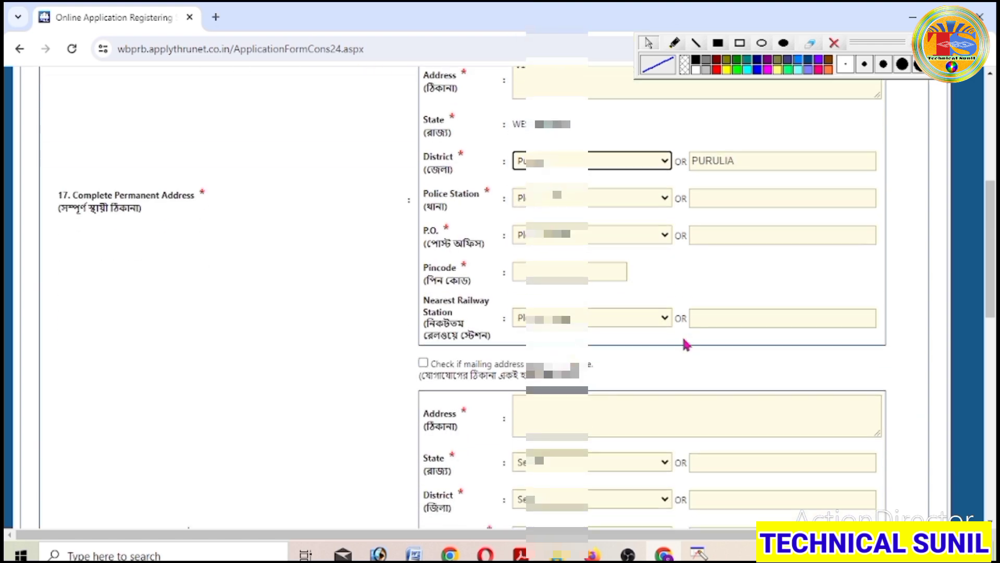
click(661, 203)
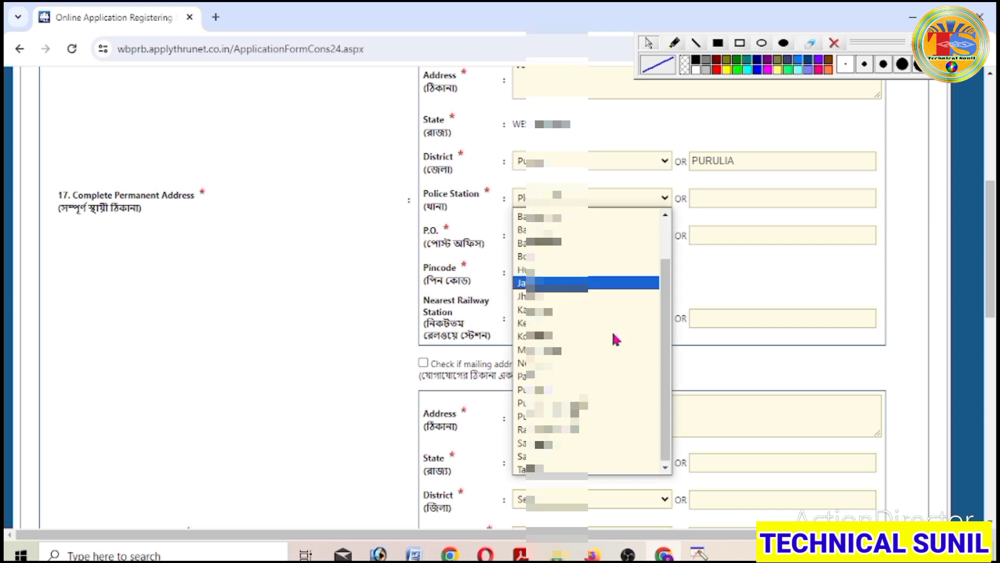
click(578, 468)
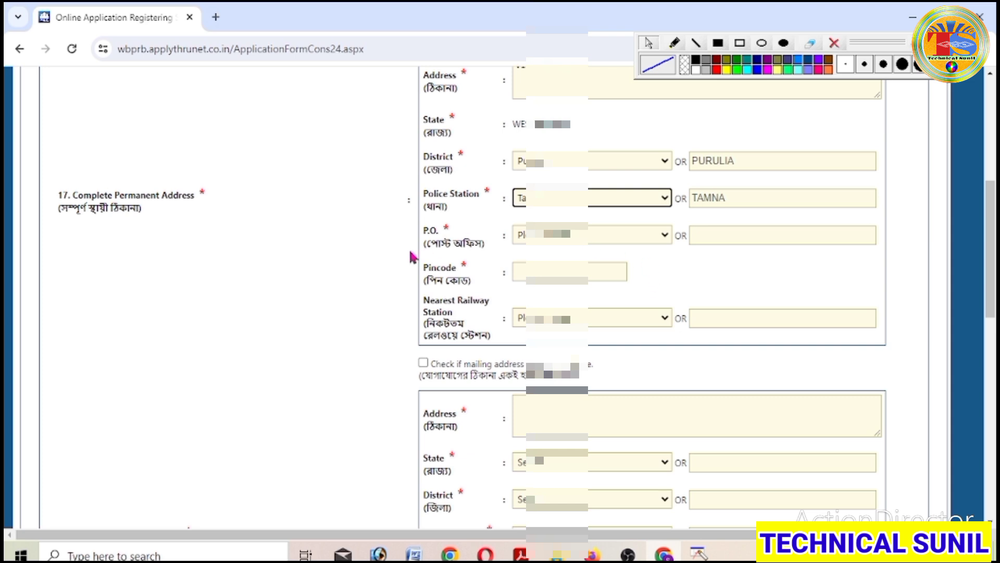
- Choose KOTLOI as post office and PURULIA JN (PRR) as nearest railway station
click(635, 236)
scroll(623, 380, down, 8)
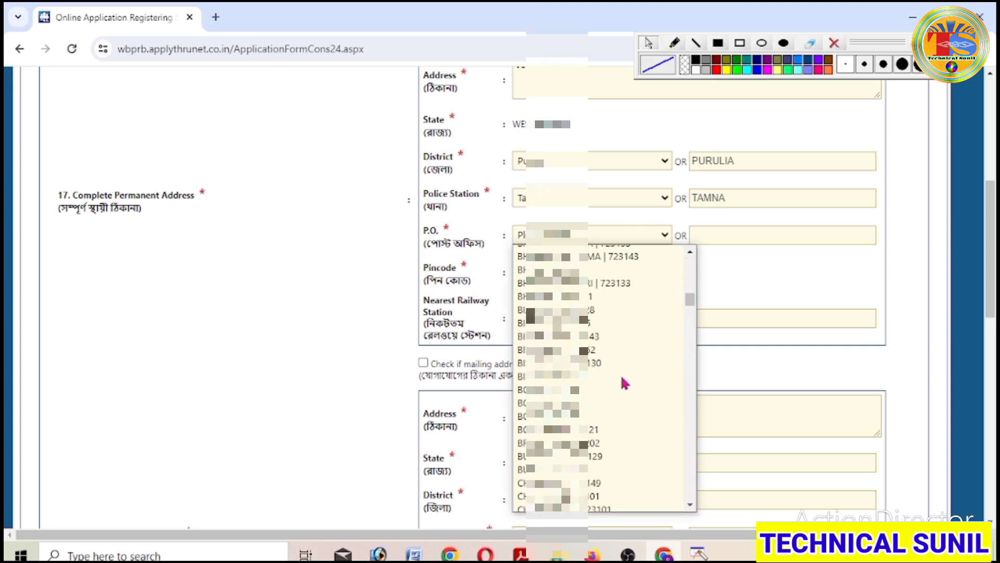
scroll(625, 388, down, 10)
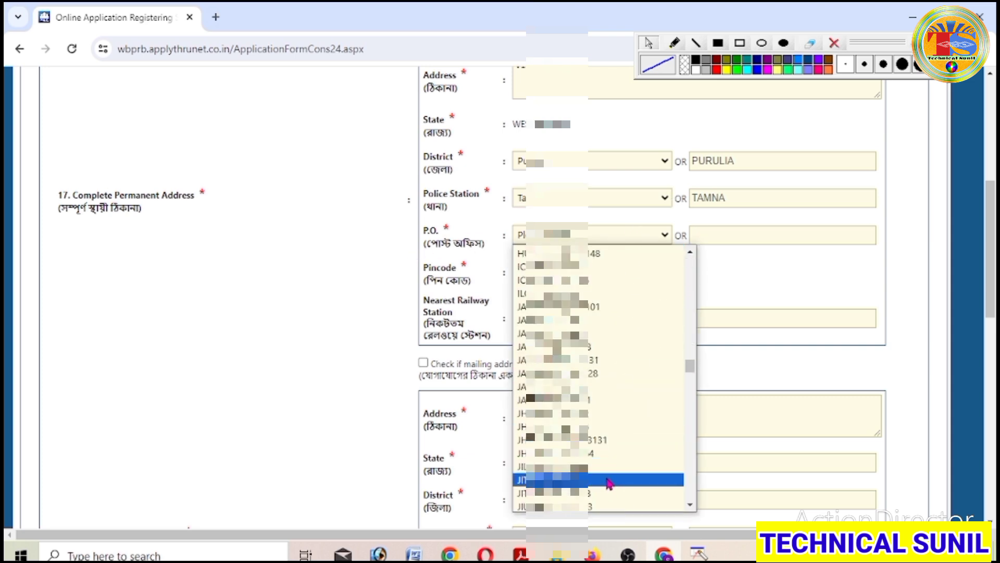
click(592, 449)
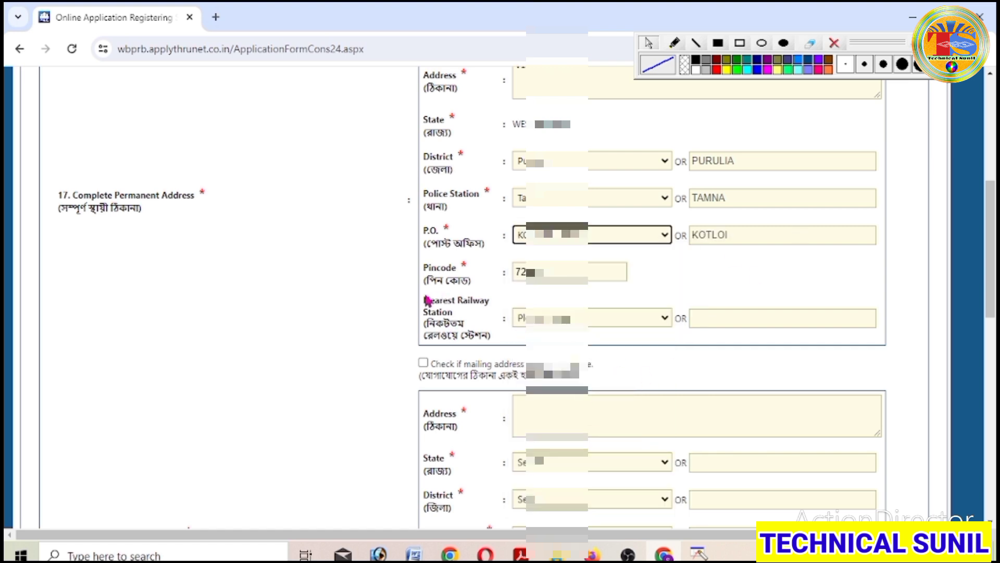
click(661, 319)
scroll(599, 197, down, 3)
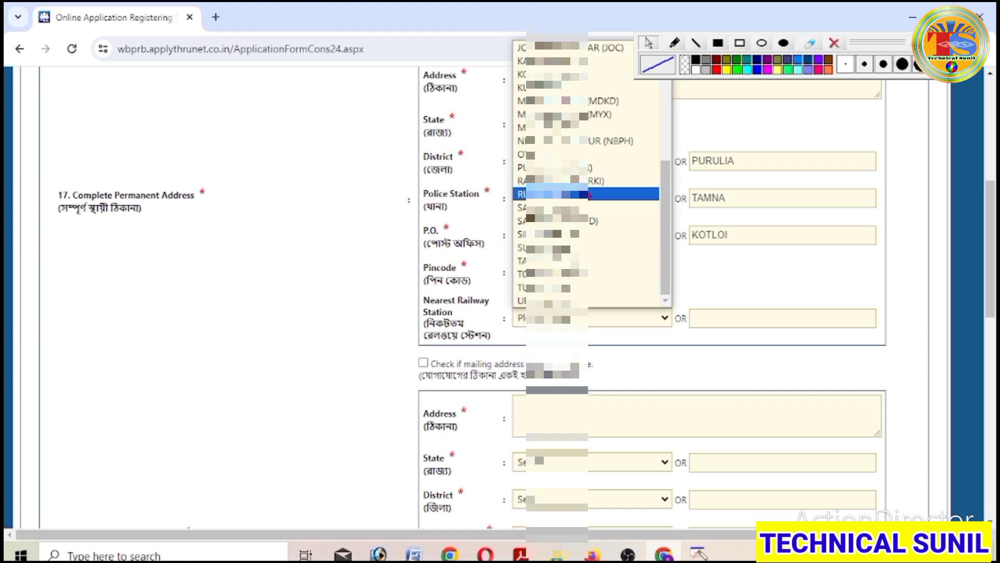
click(573, 167)
- Make the mailing address the same as the permanent address
scroll(484, 371, down, 2)
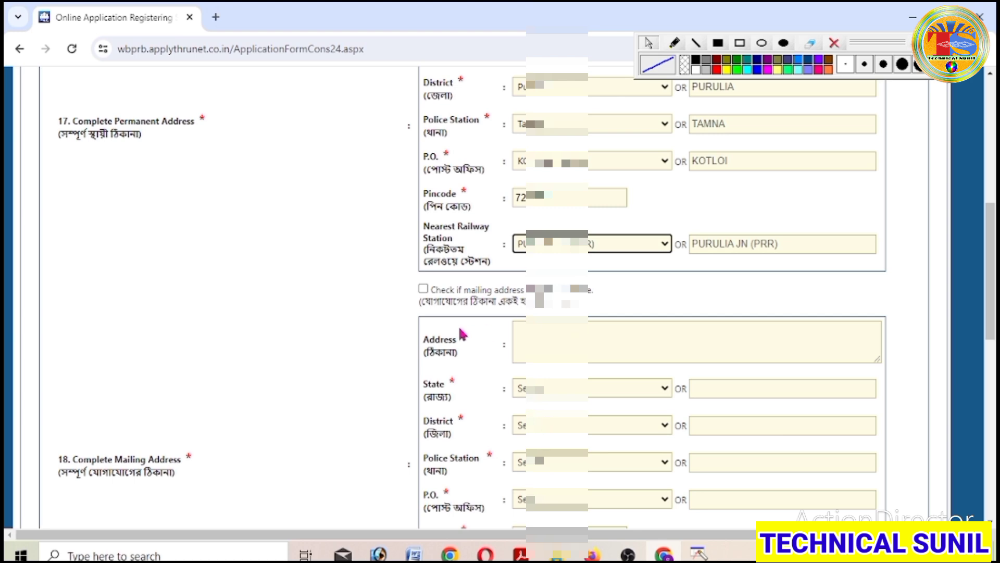
click(423, 289)
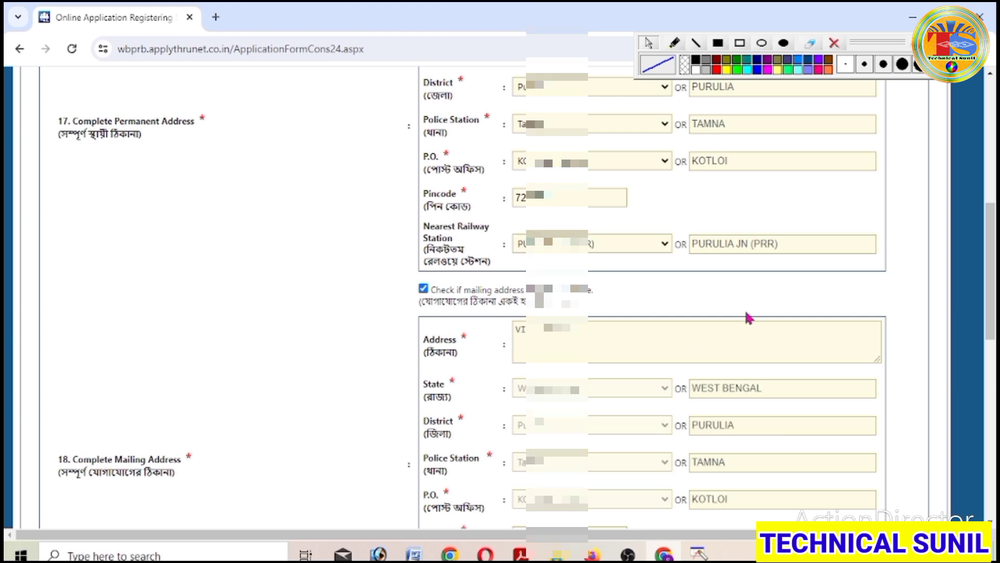
scroll(749, 317, down, 7)
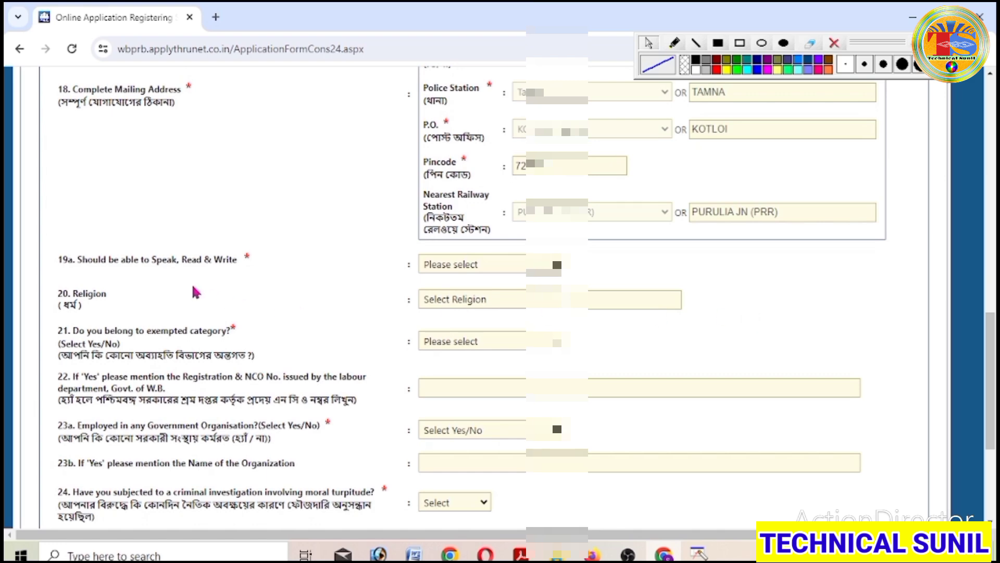
drag(51, 256, 320, 279)
- Choose BENGALI for question 19a and HINDUISM as the religion
click(320, 279)
click(523, 275)
click(501, 292)
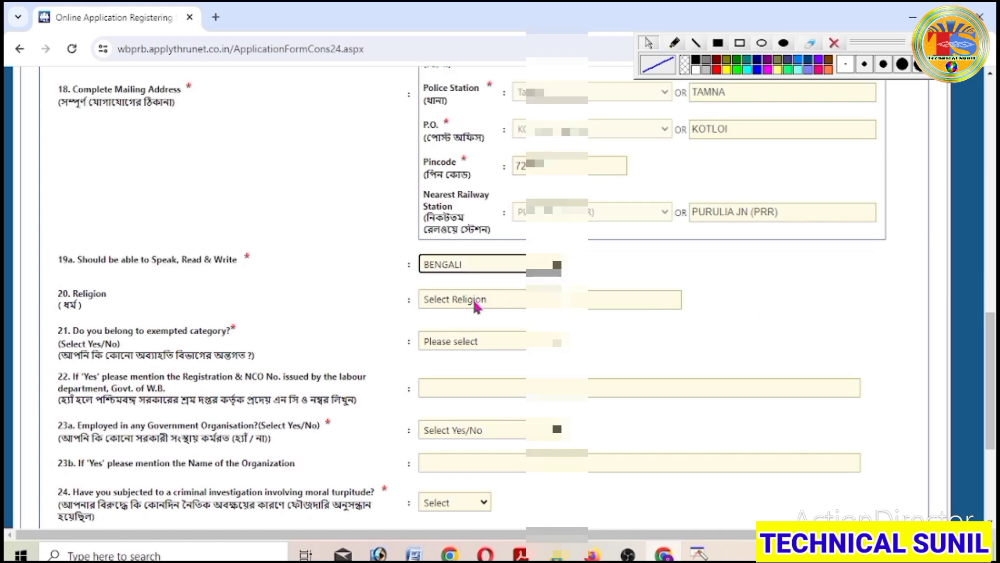
click(547, 302)
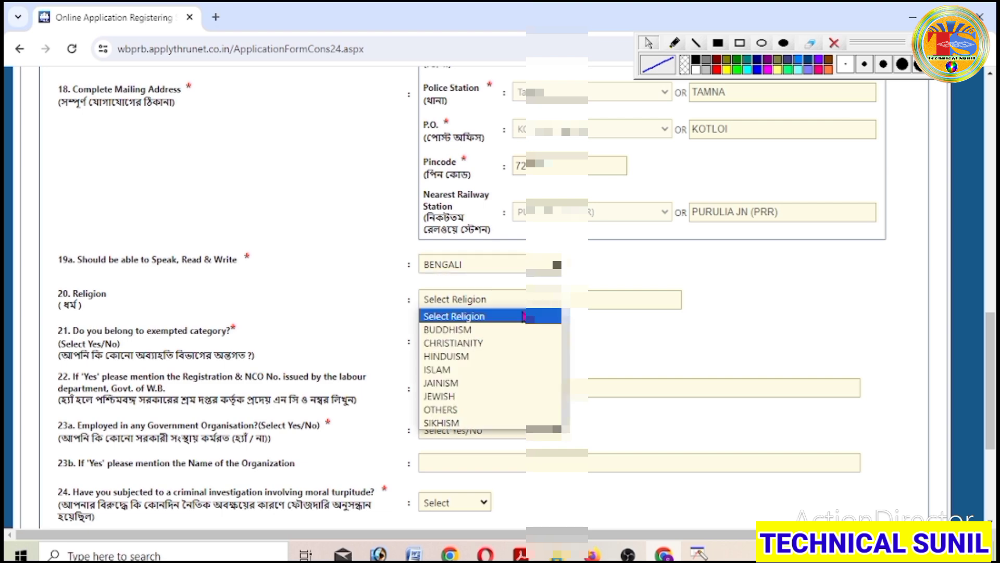
click(482, 360)
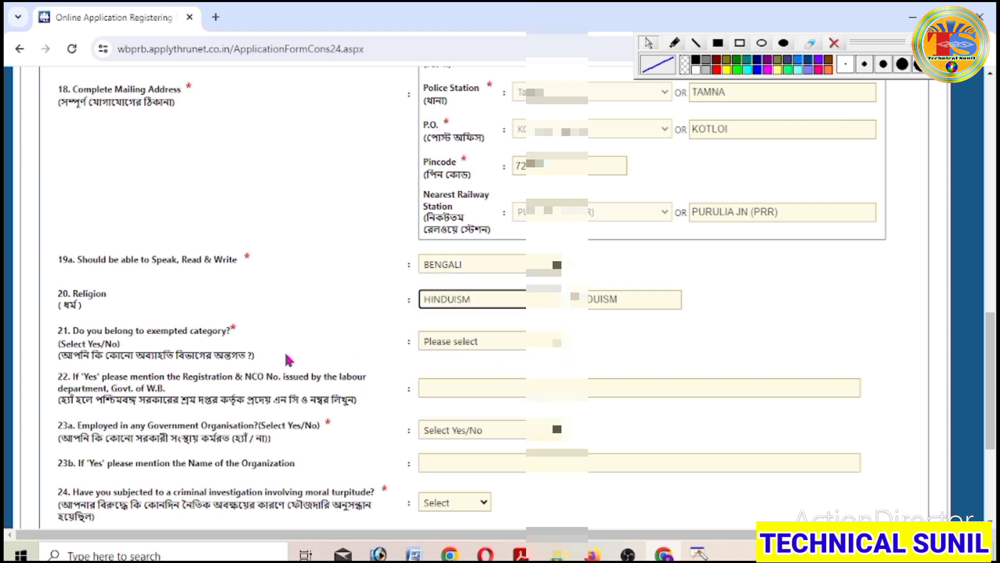
- Answer No to exempted category, government employment and criminal investigation questions (21, 23a, 24)
click(546, 342)
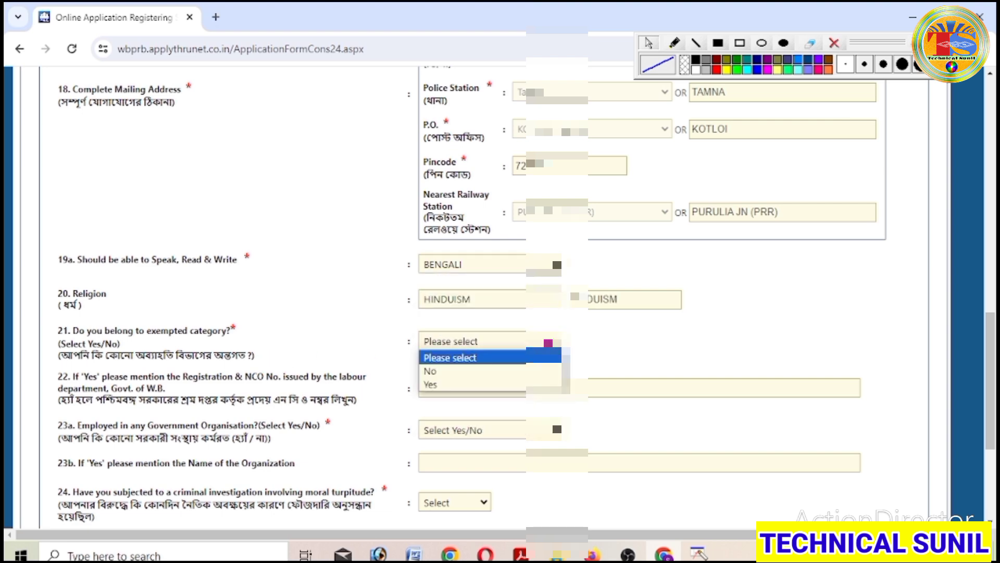
click(478, 371)
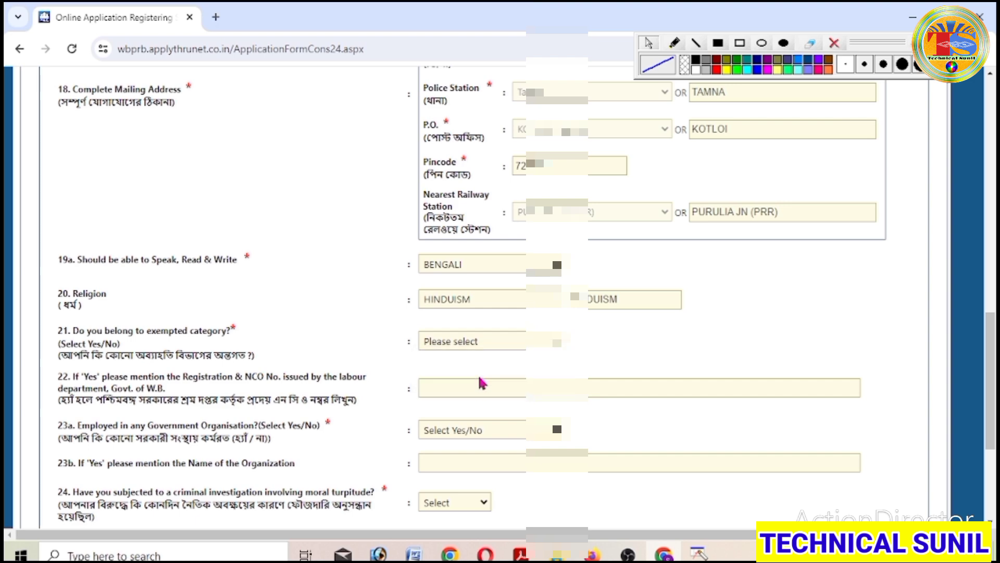
click(556, 432)
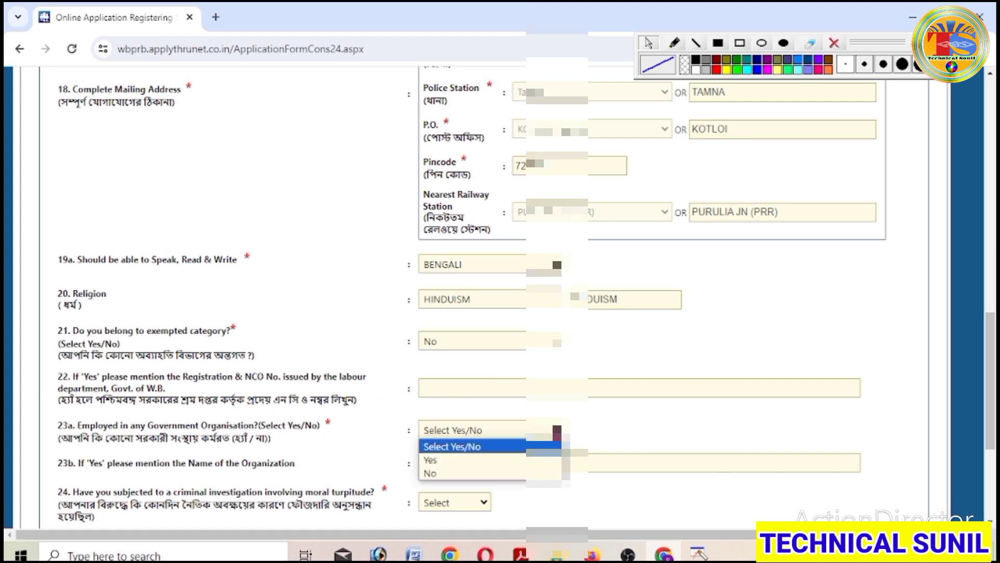
click(495, 474)
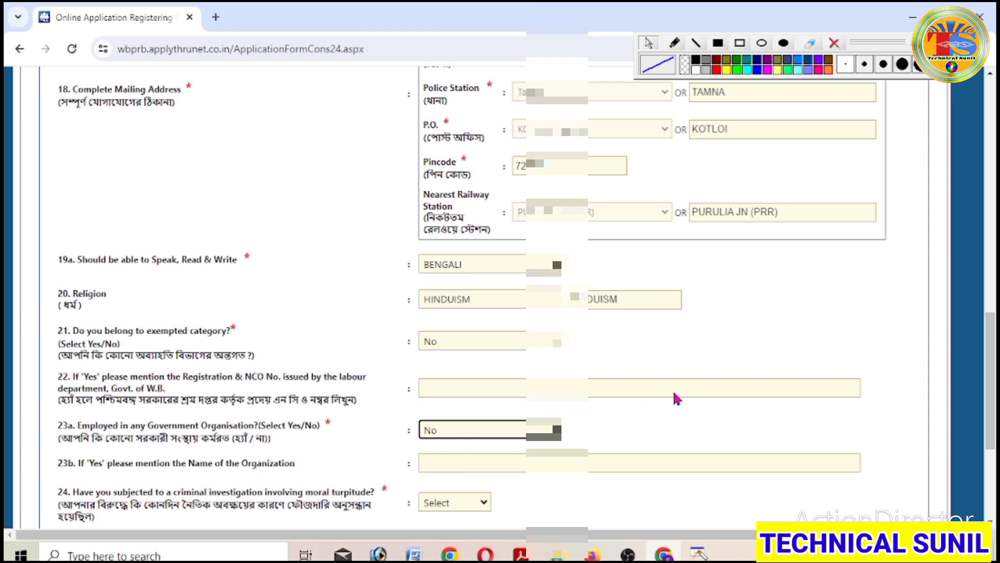
scroll(675, 395, down, 1)
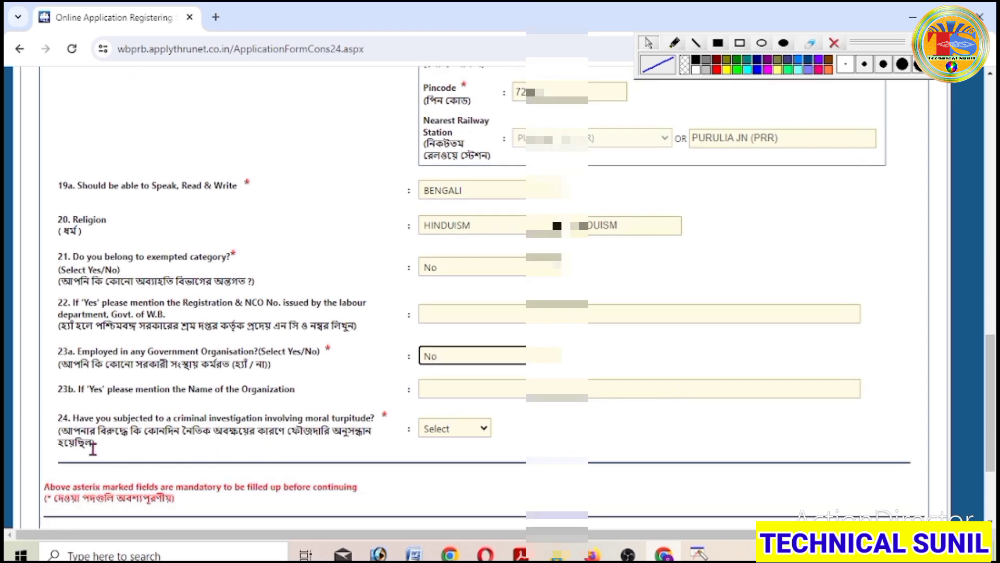
click(476, 428)
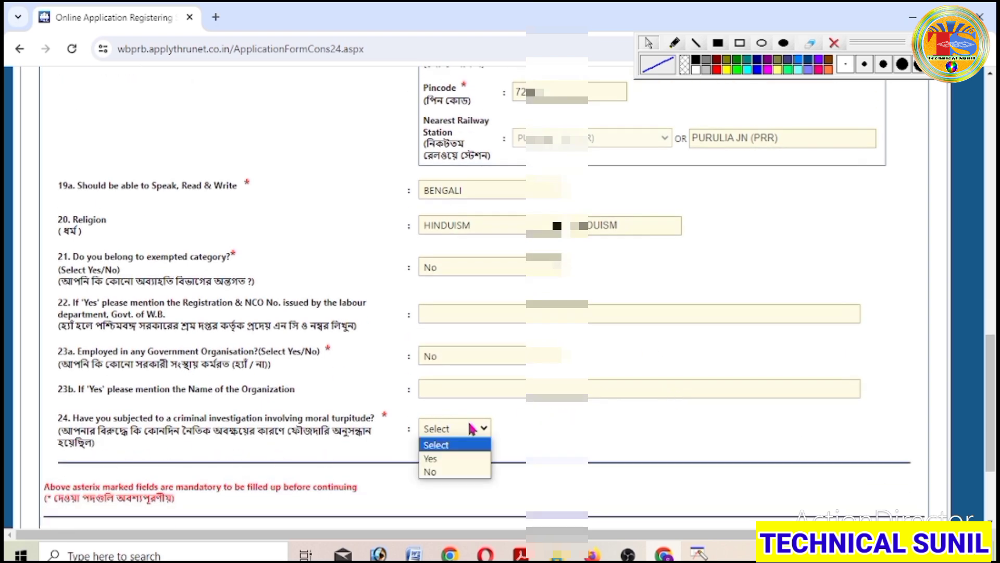
click(455, 473)
scroll(657, 388, down, 2)
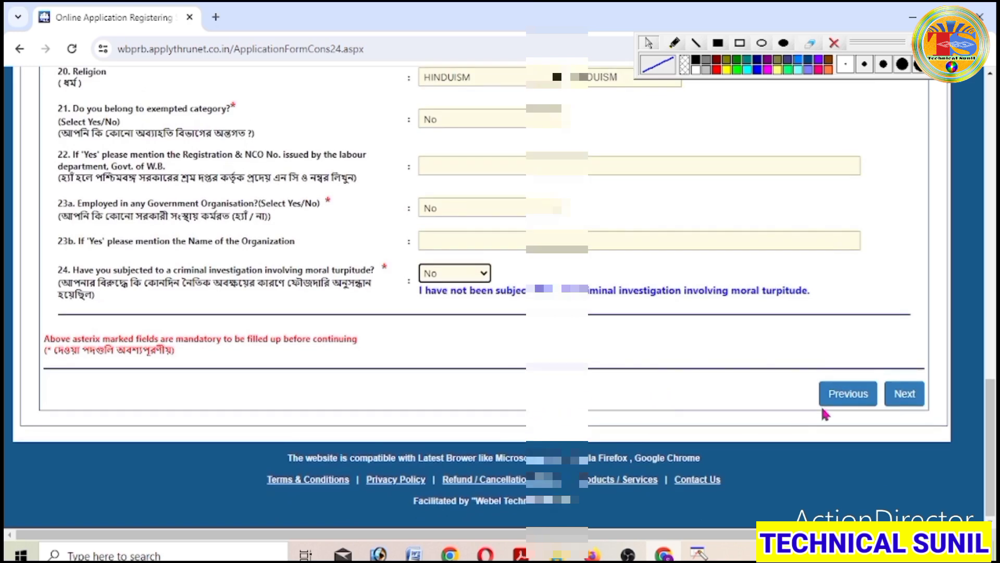
- Confirm the communication details and review the photo and signature size requirements
click(909, 398)
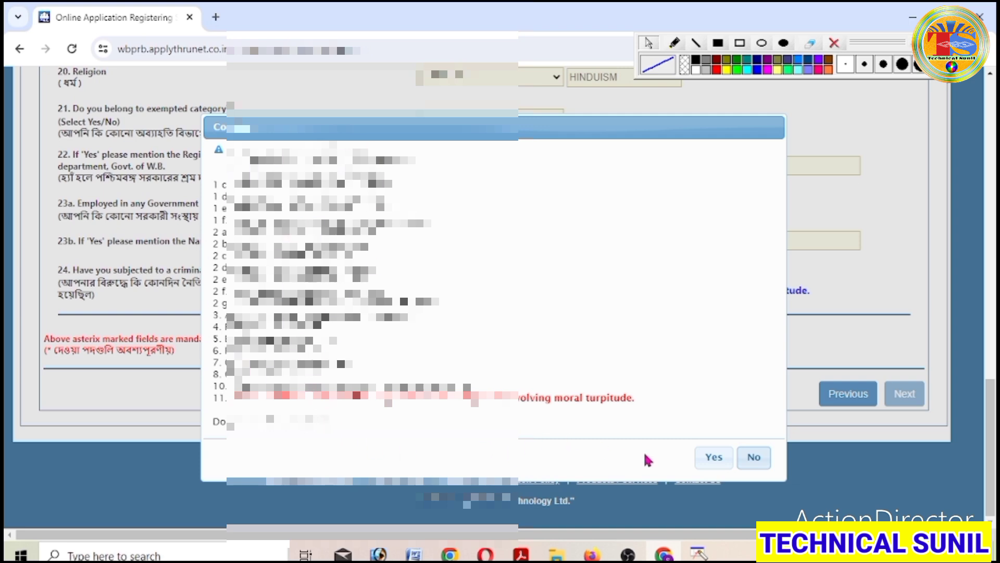
click(712, 458)
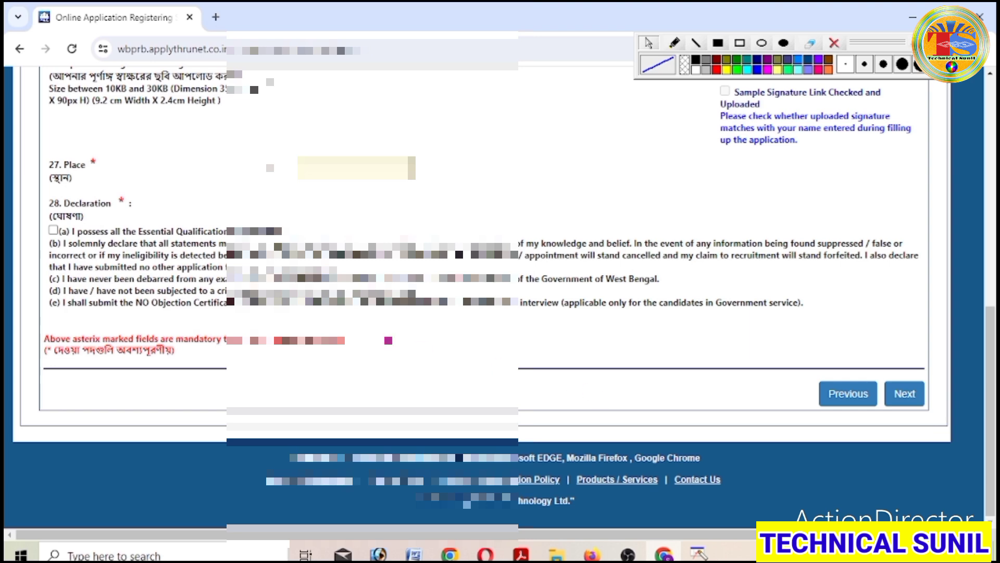
scroll(381, 329, up, 5)
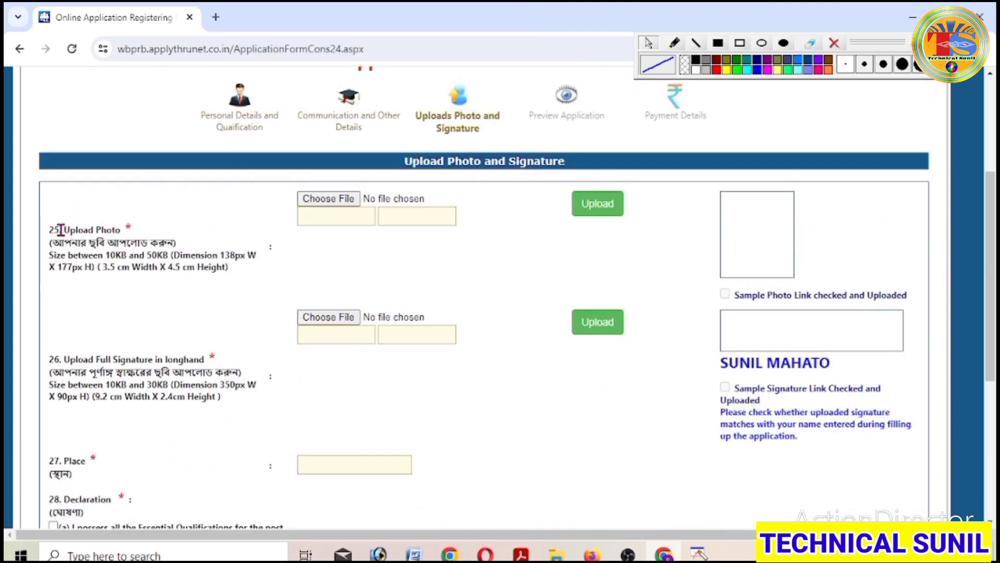
drag(54, 227, 248, 276)
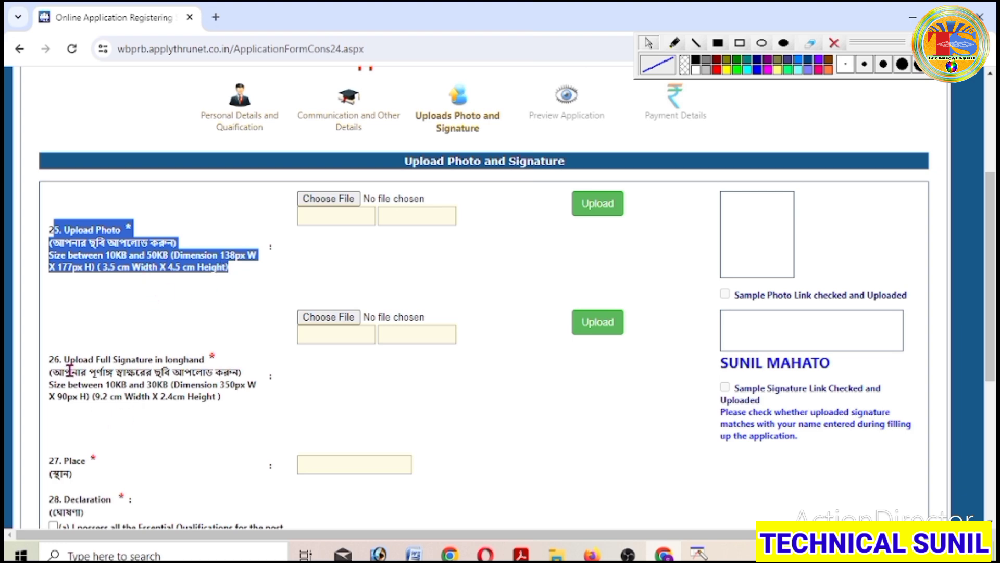
drag(55, 358, 239, 408)
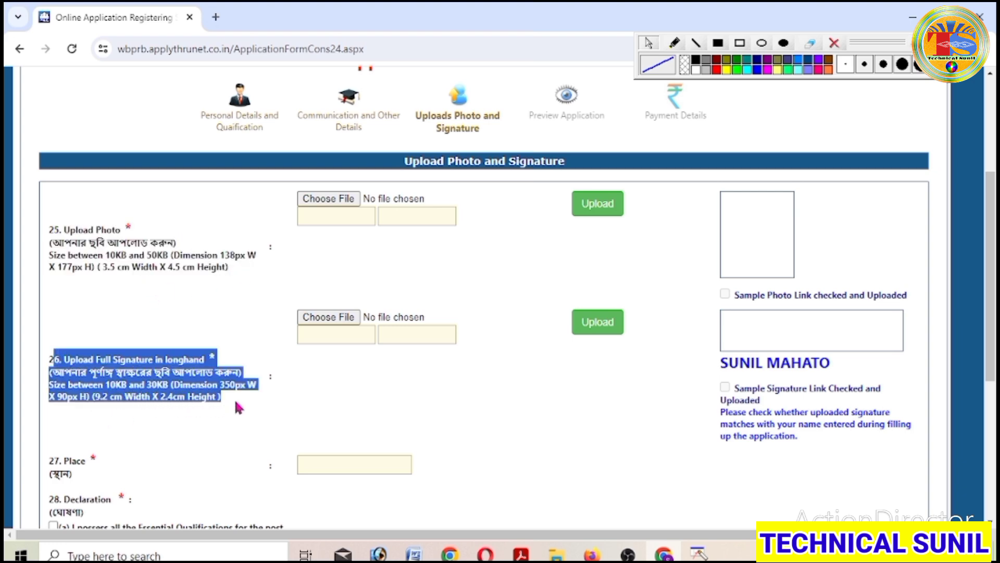
click(280, 424)
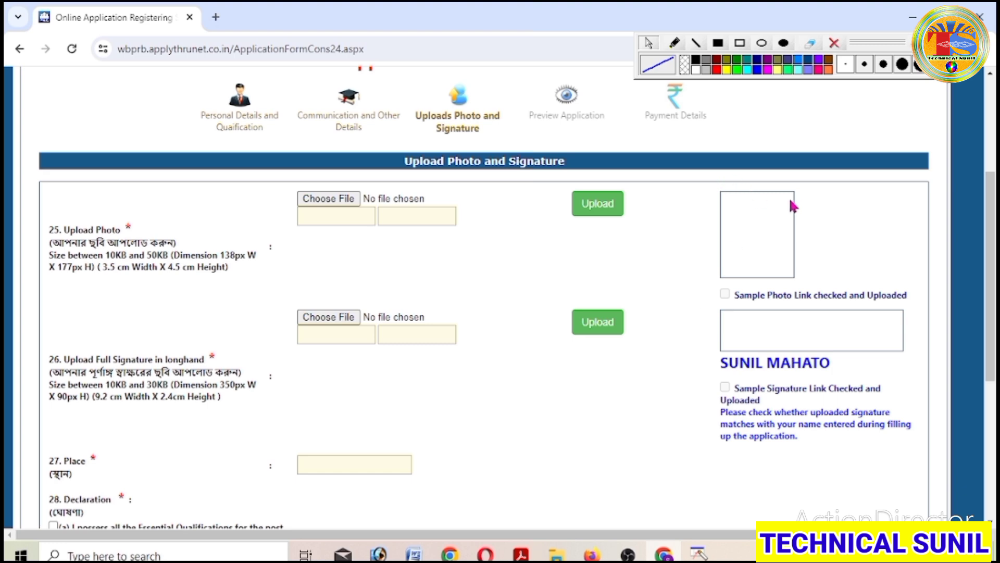
- Select the passport photo file and upload it for cropping
click(338, 201)
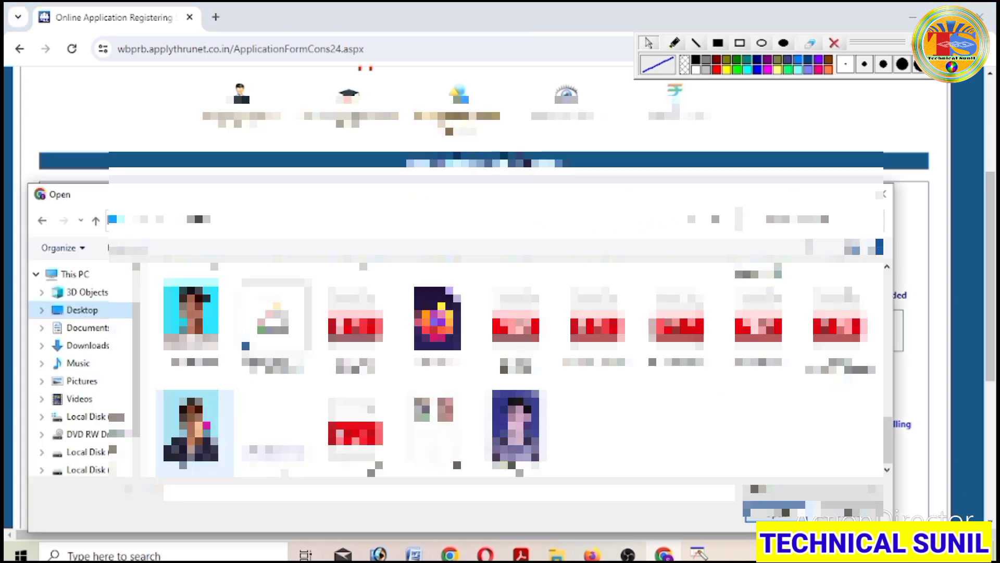
click(205, 432)
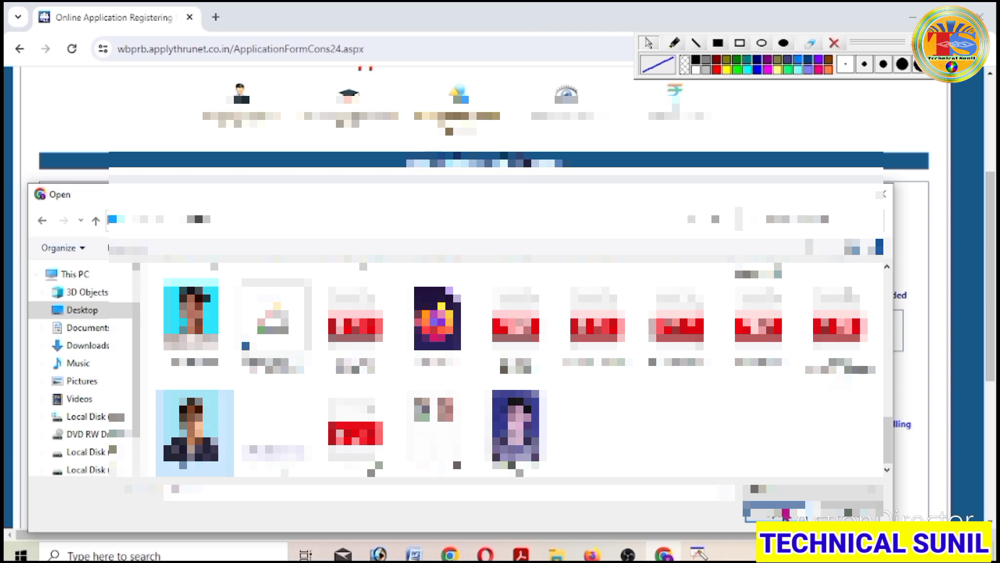
click(781, 509)
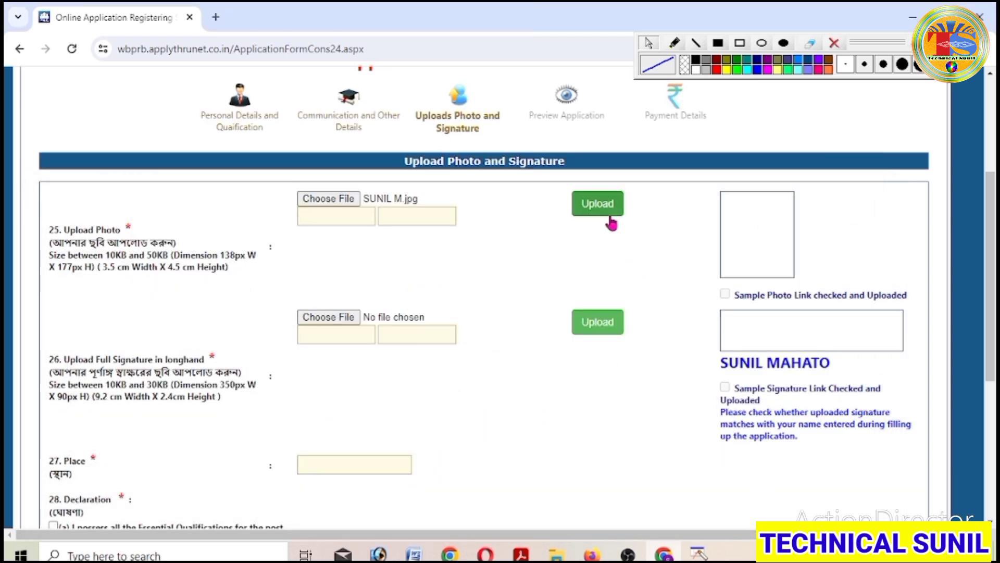
click(599, 204)
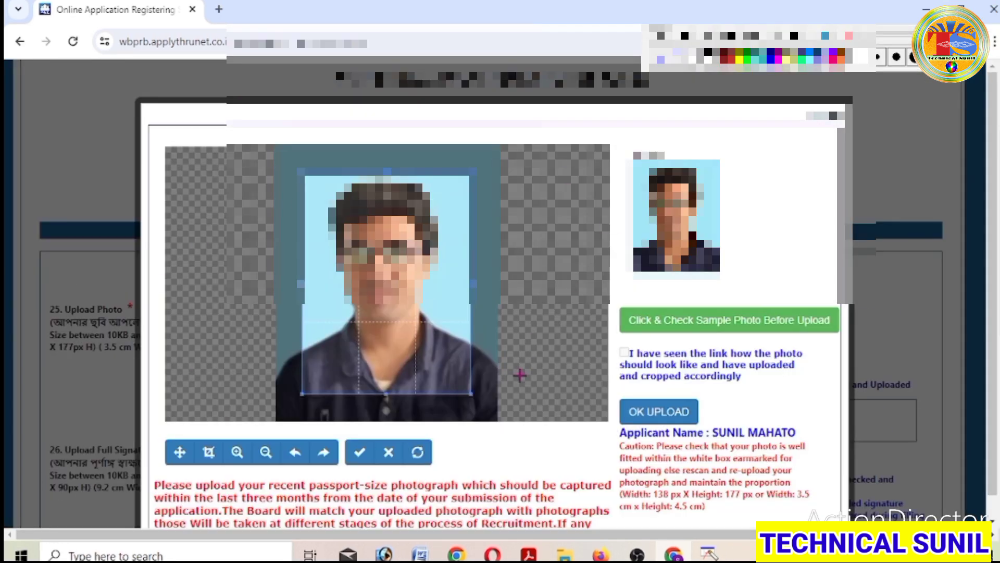
- Adjust the photo crop, confirm the sample-photo check, and finish the upload
mouse_move(401, 252)
mouse_down()
mouse_move(402, 227)
mouse_move(388, 255)
mouse_move(397, 250)
mouse_up()
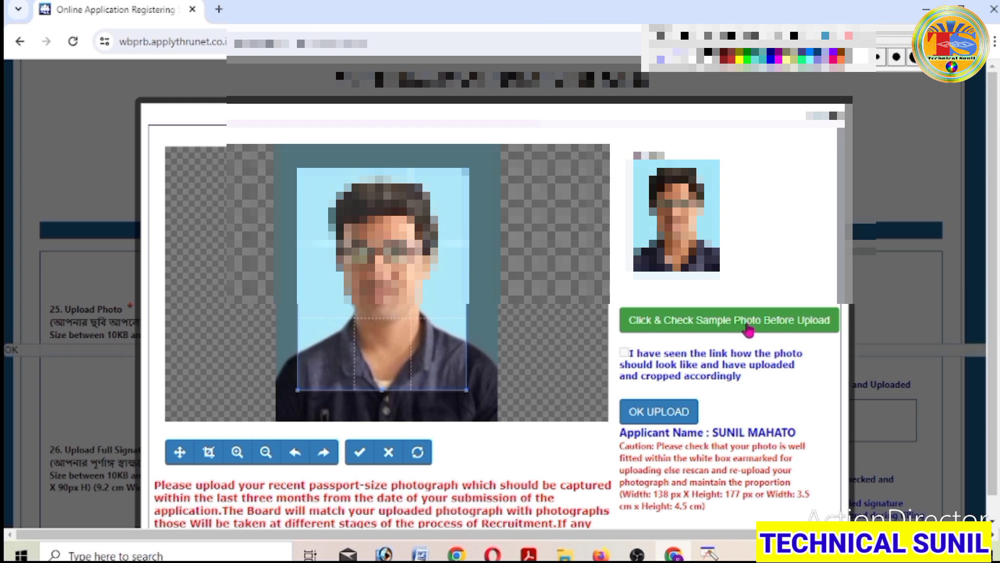
click(748, 329)
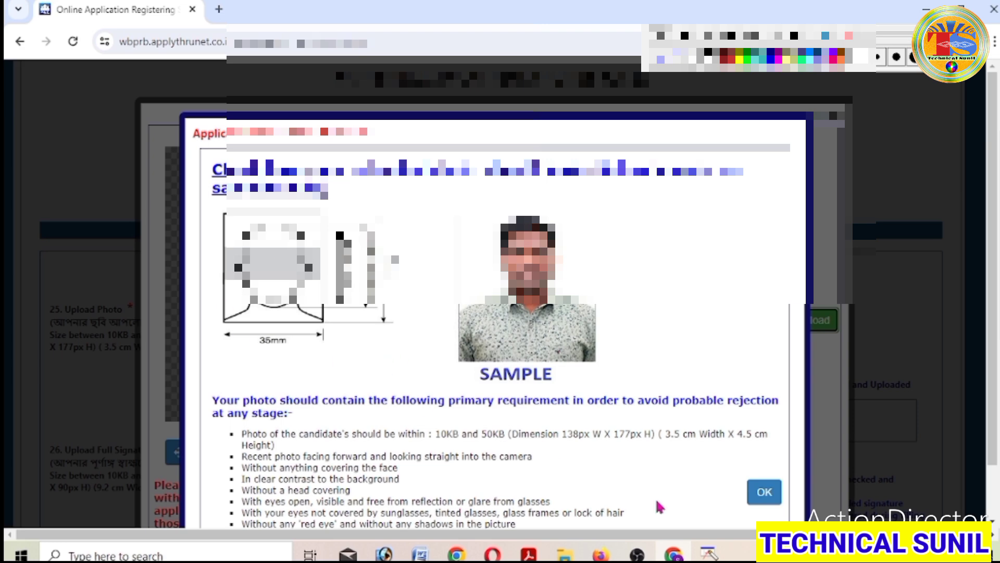
click(764, 491)
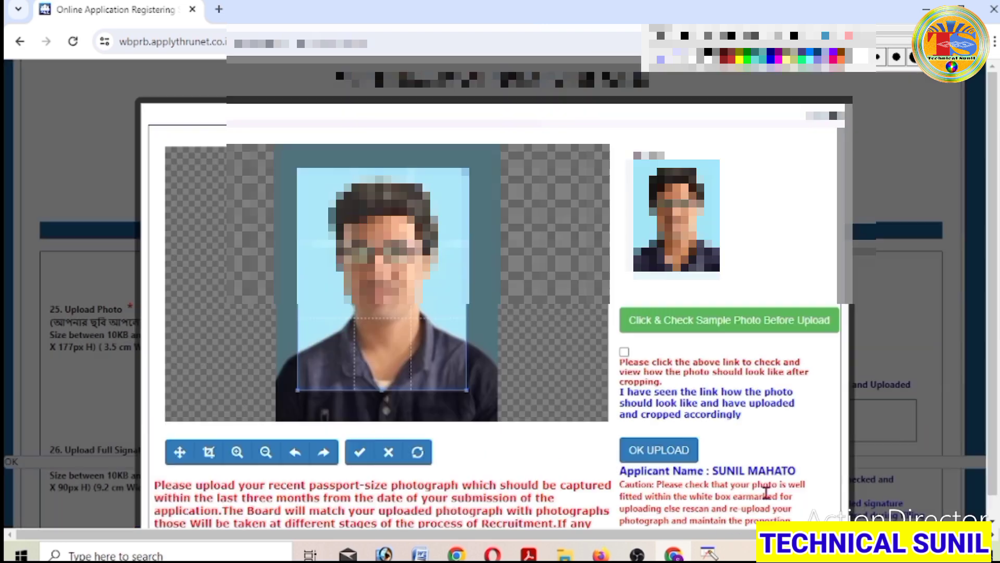
click(624, 352)
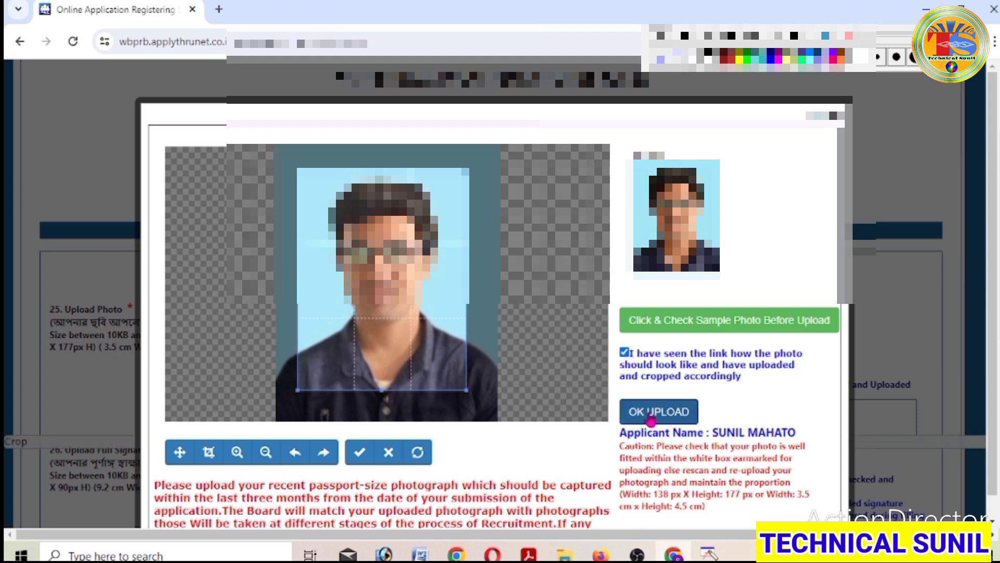
click(652, 415)
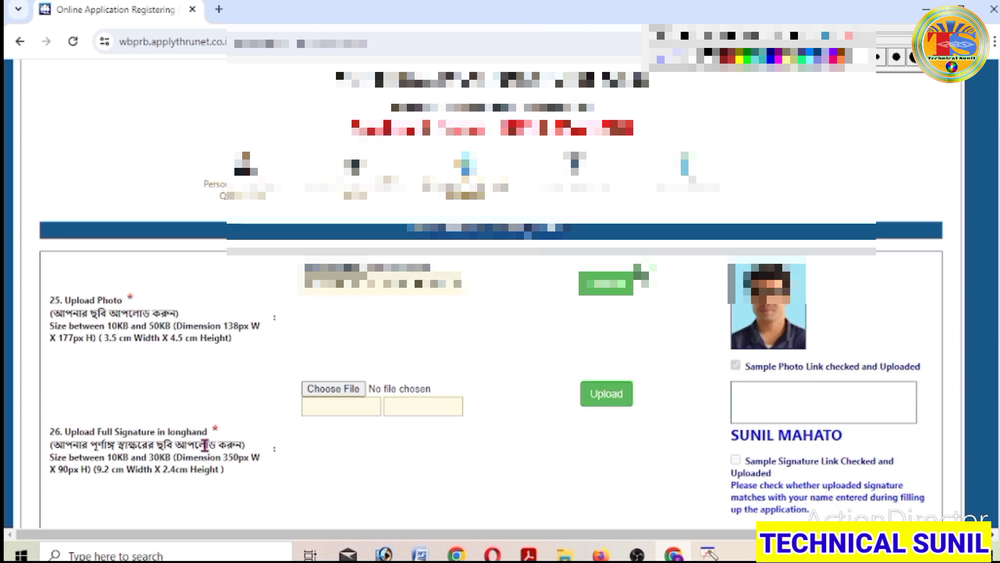
- Select the signature image file and upload it for cropping
click(333, 392)
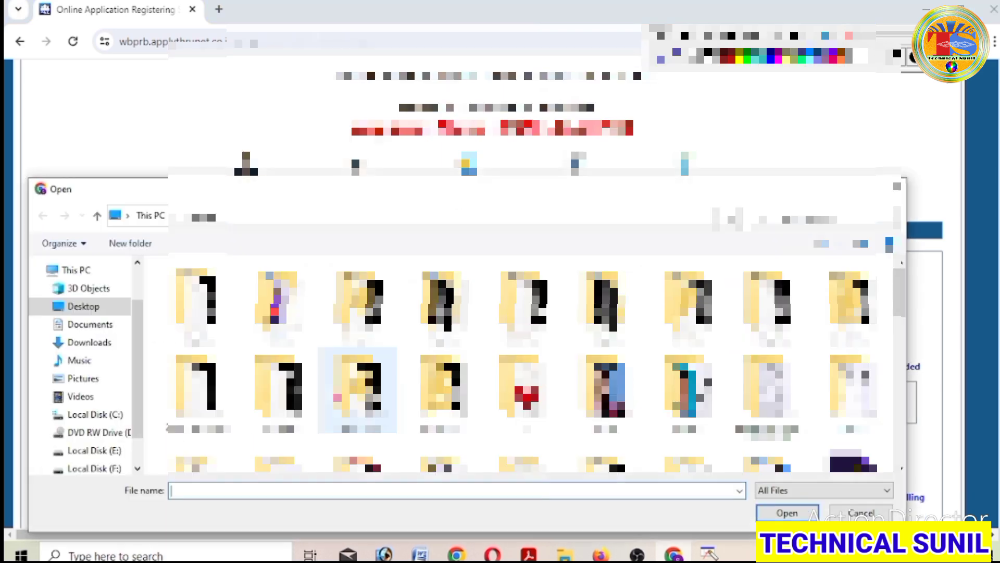
scroll(416, 386, down, 5)
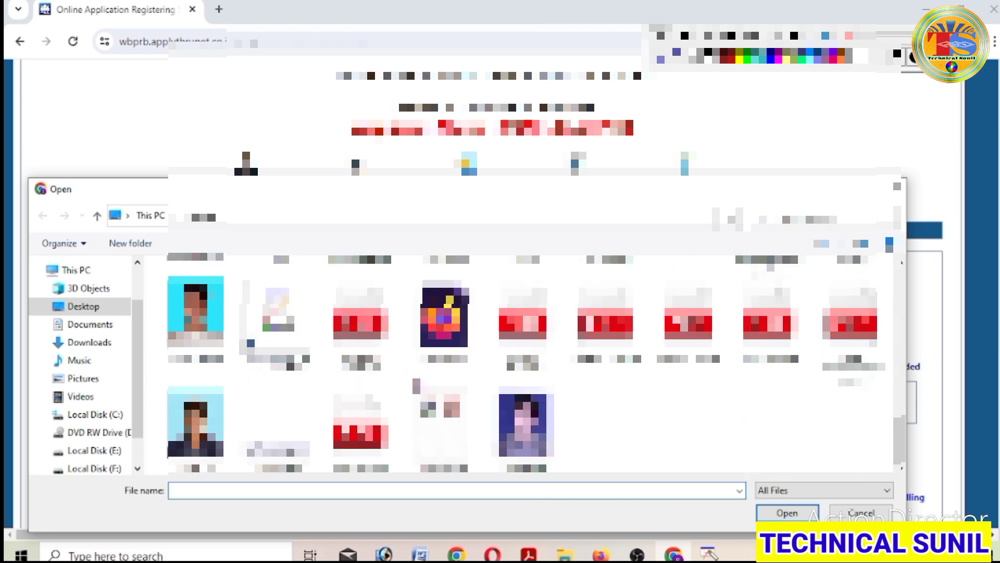
click(283, 468)
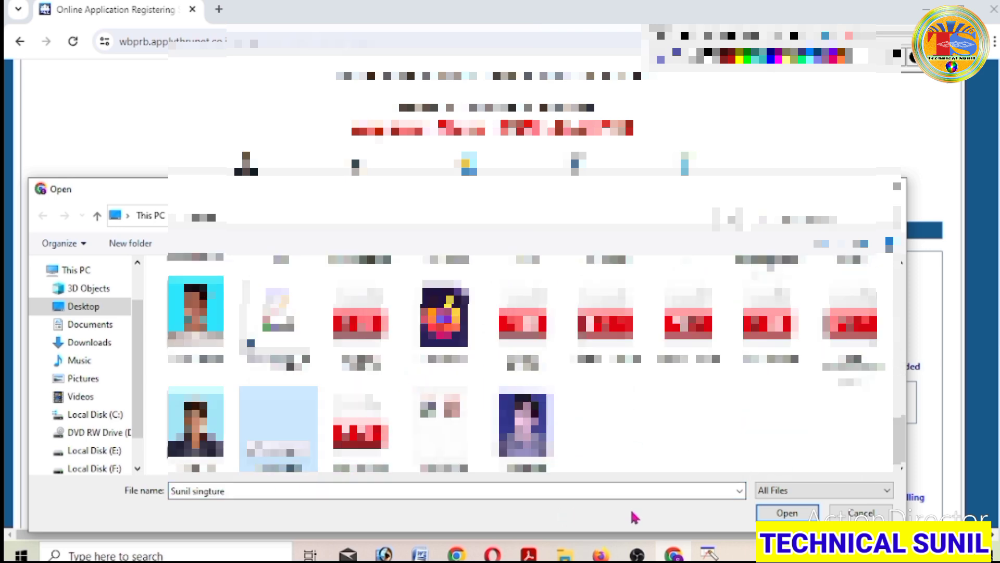
click(785, 513)
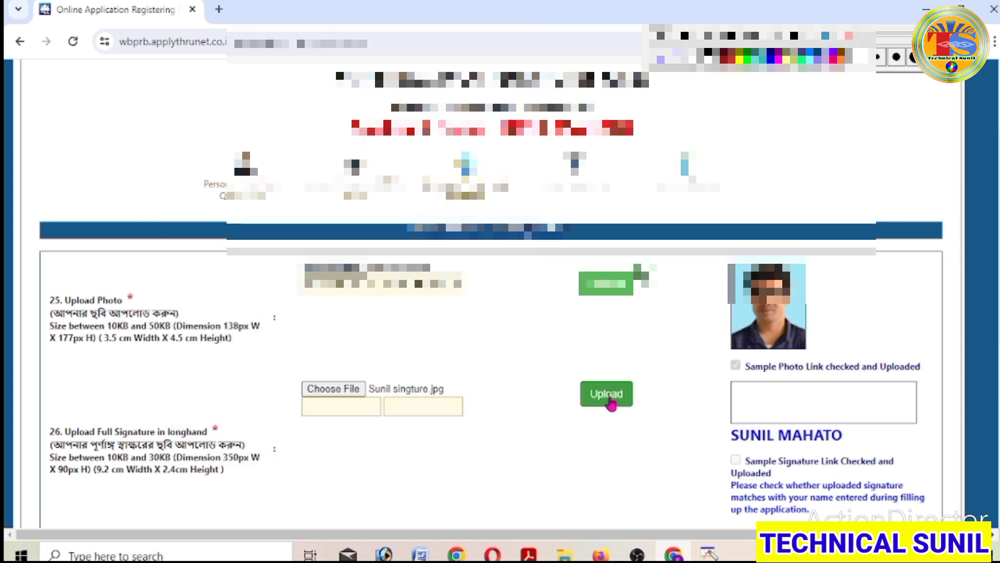
click(607, 395)
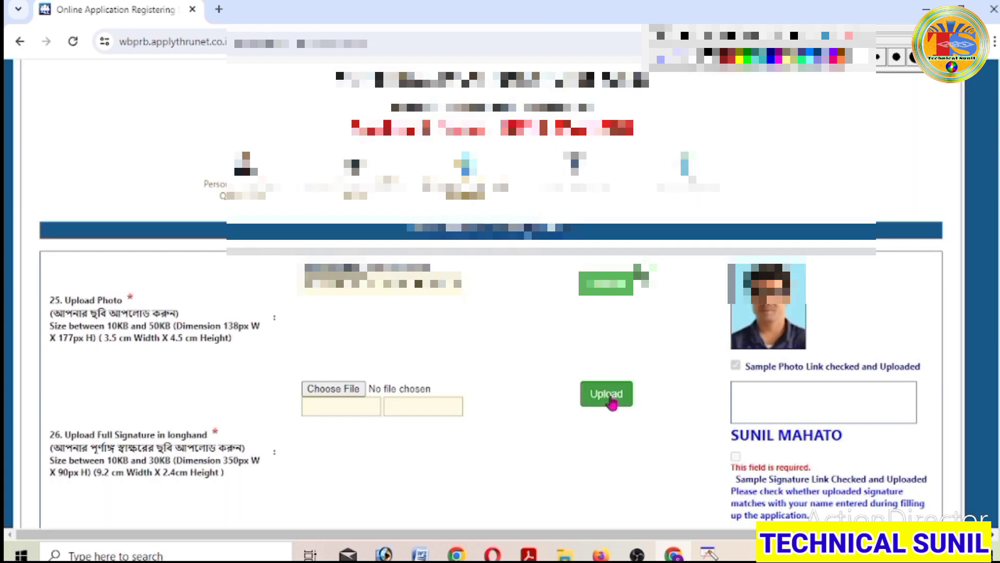
click(610, 399)
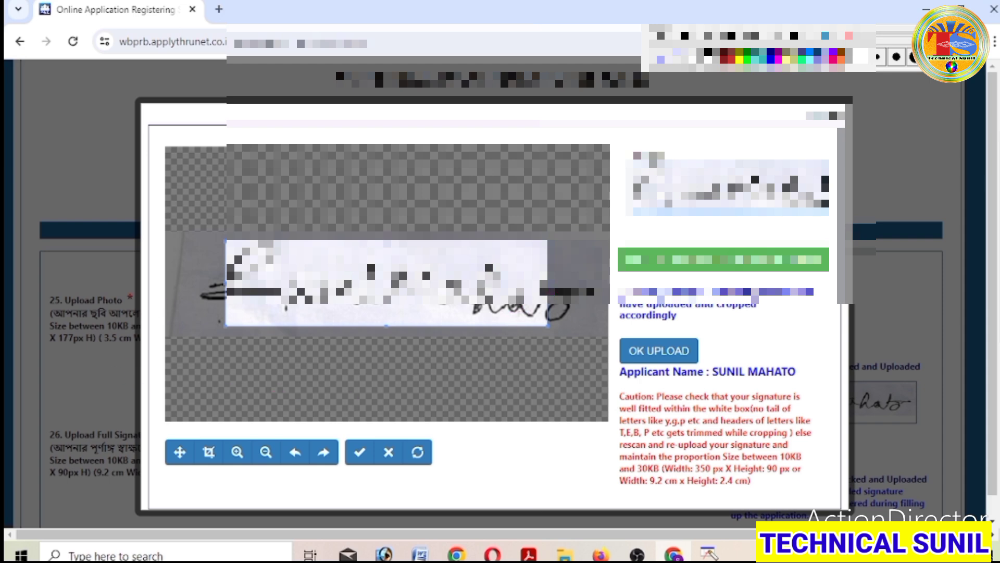
- Widen the crop to the whole signature, confirm the sample check, and finish the upload
drag(547, 282, 596, 283)
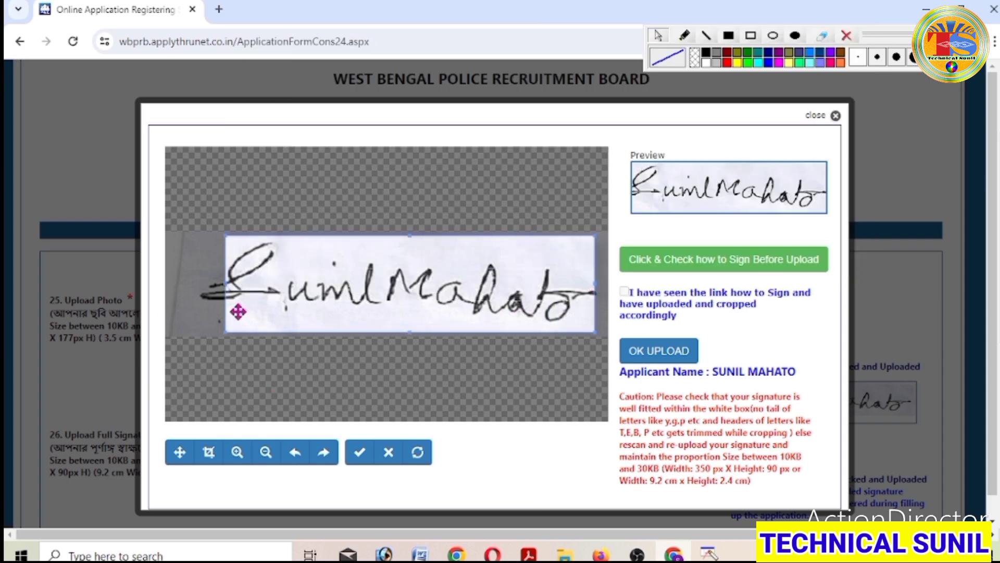
drag(226, 284, 193, 292)
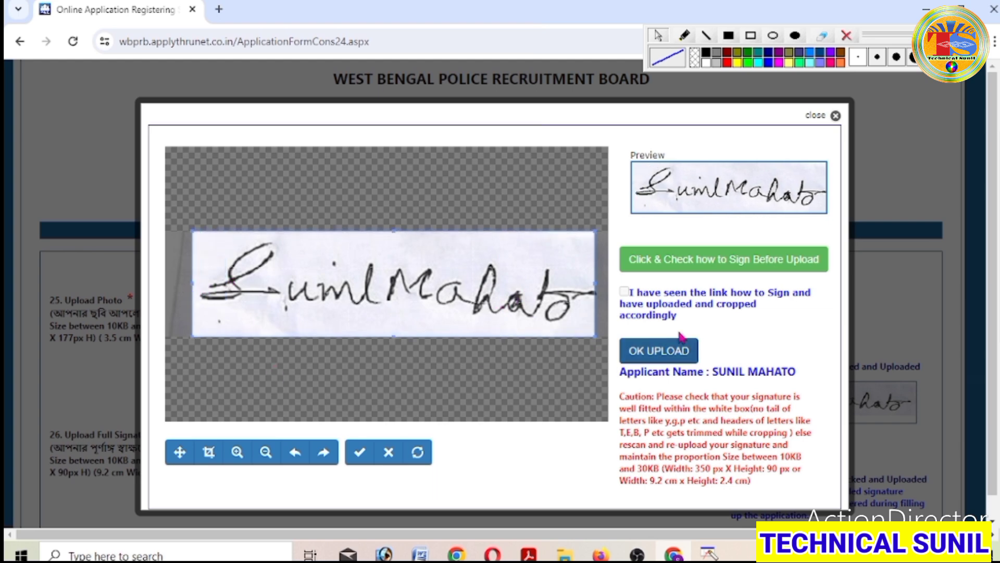
click(759, 267)
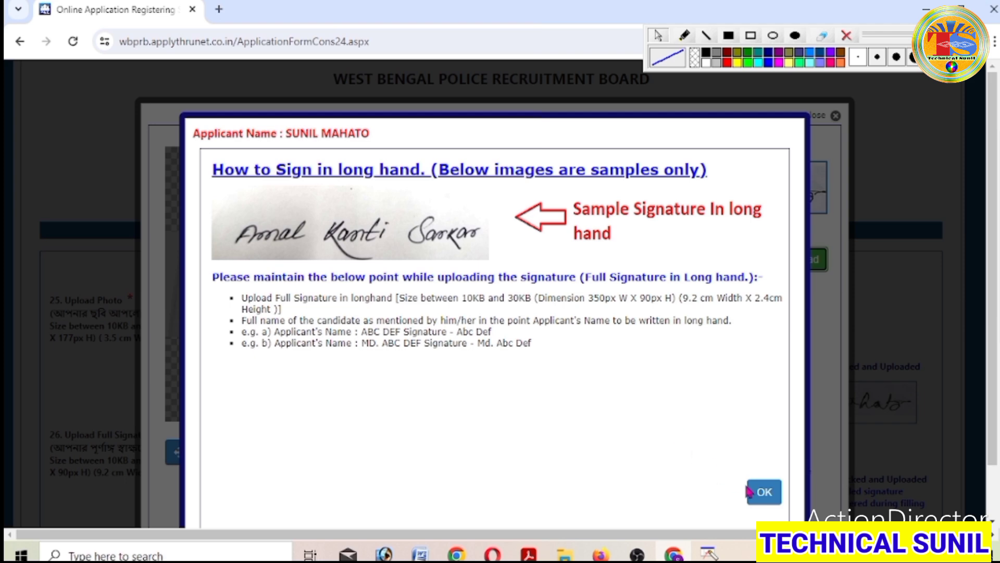
click(764, 491)
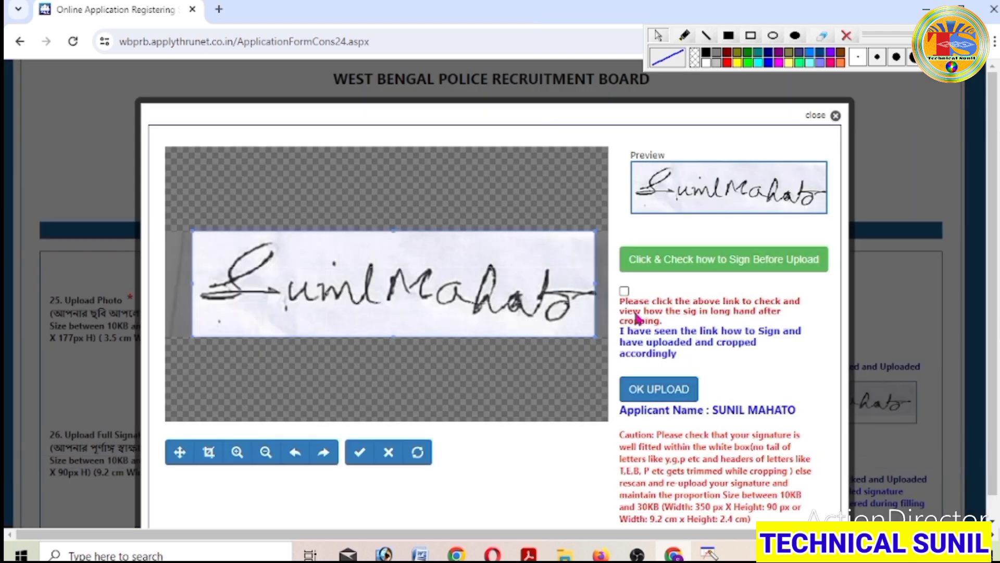
click(624, 291)
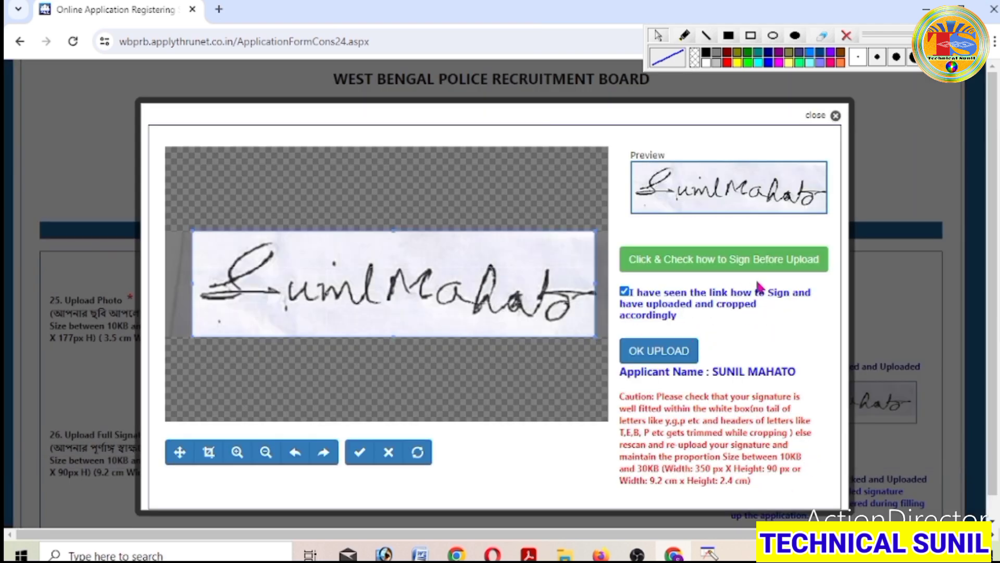
click(670, 356)
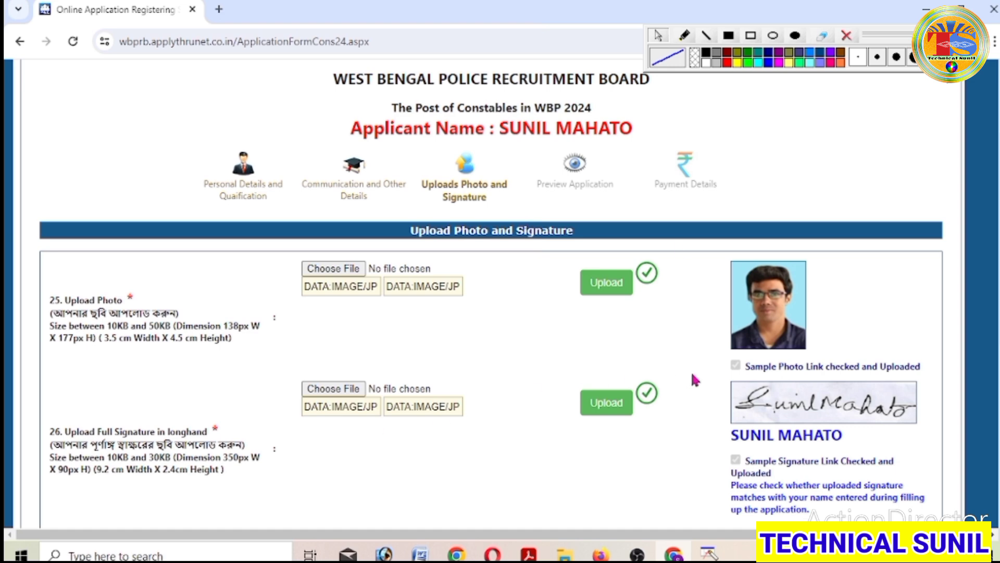
- Fill Place as PURULIA, accept declaration (a), and confirm to proceed
scroll(704, 426, down, 7)
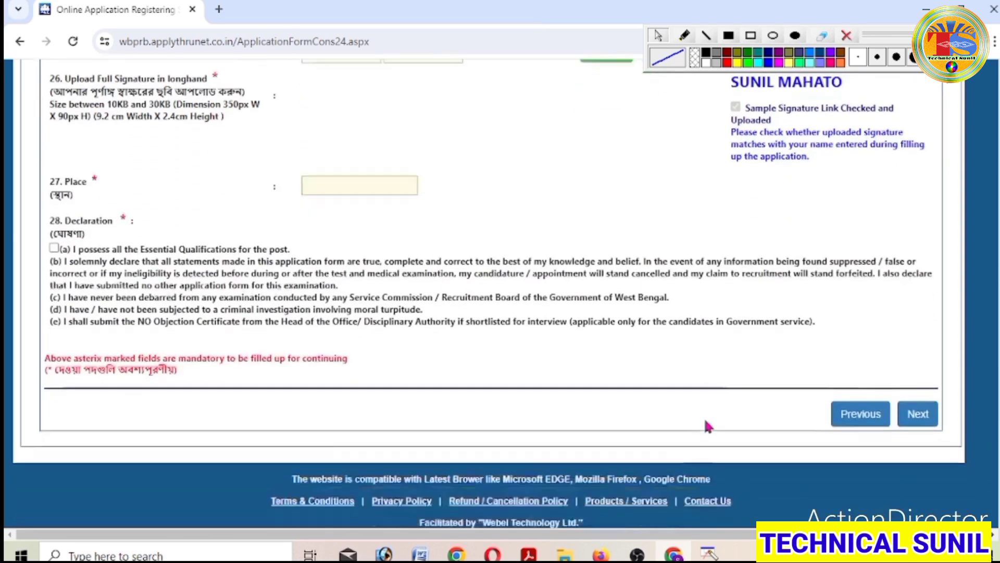
click(318, 165)
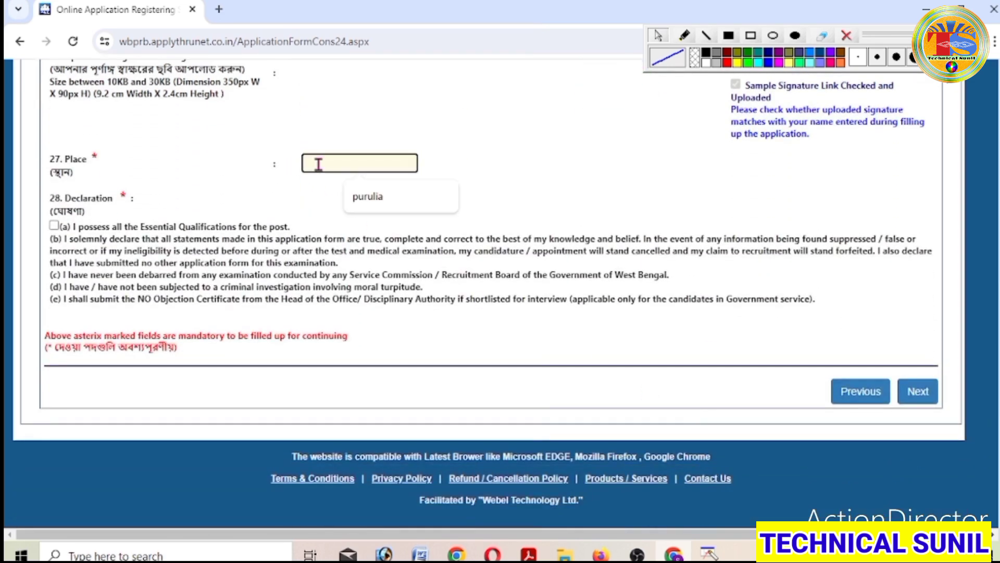
click(385, 195)
scroll(488, 202, up, 1)
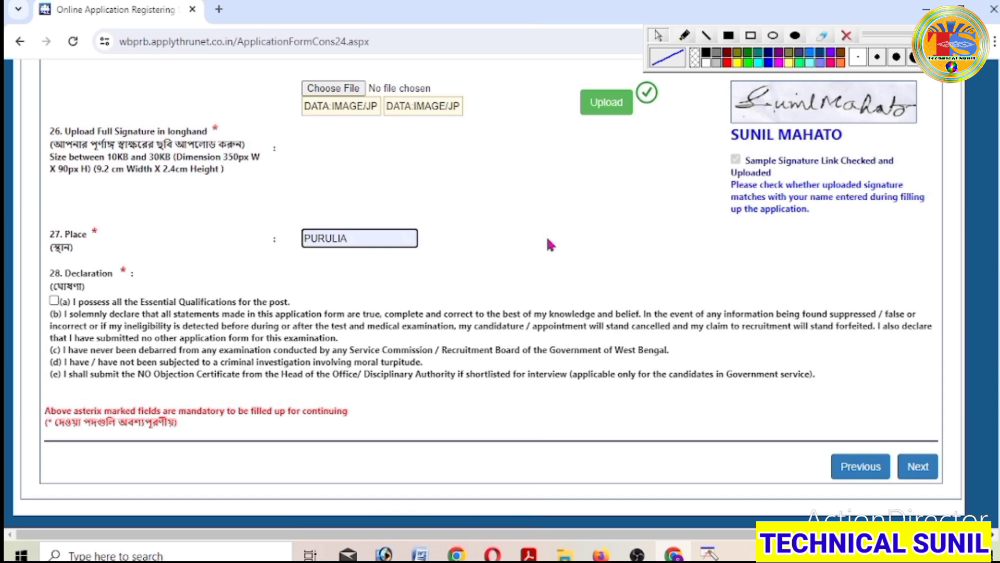
click(55, 302)
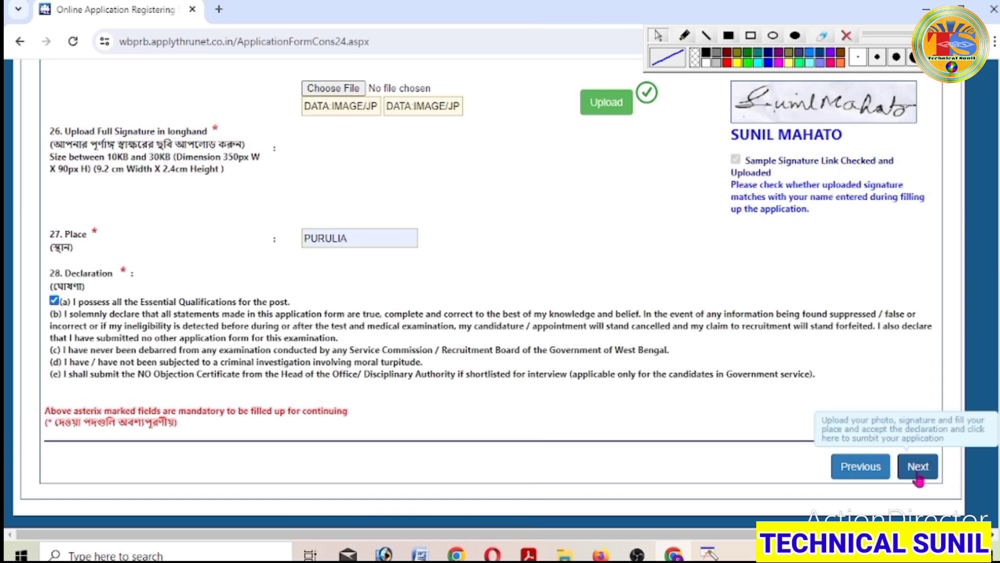
scroll(918, 479, down, 2)
click(917, 399)
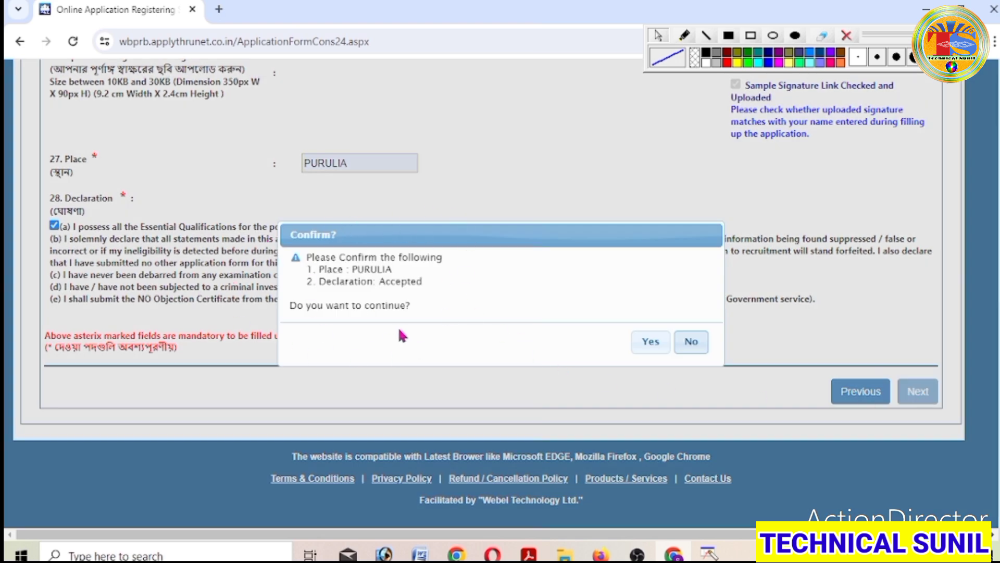
click(651, 342)
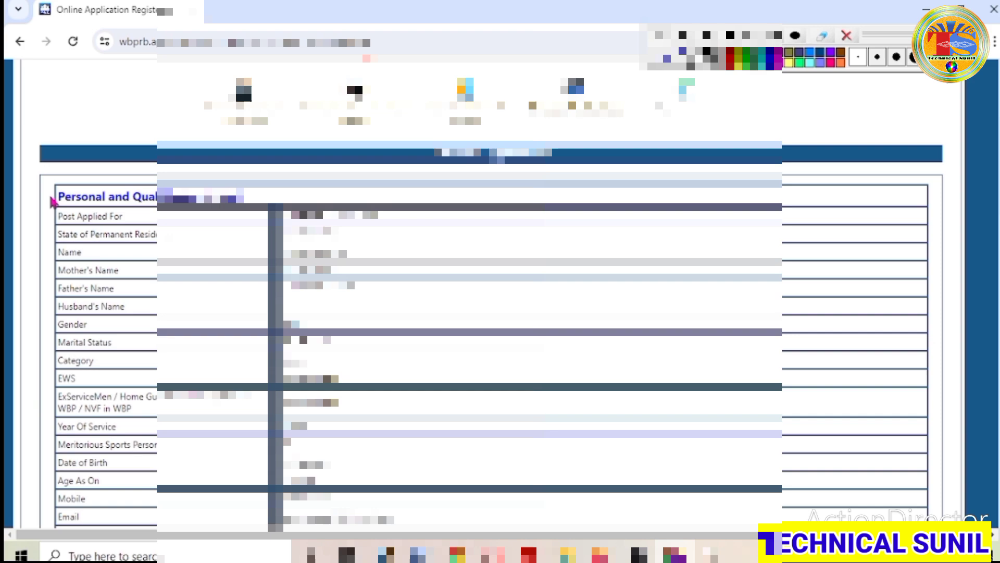
- Read the preview instructions and verify the applicant's name, mother's name and social category
drag(53, 199, 269, 200)
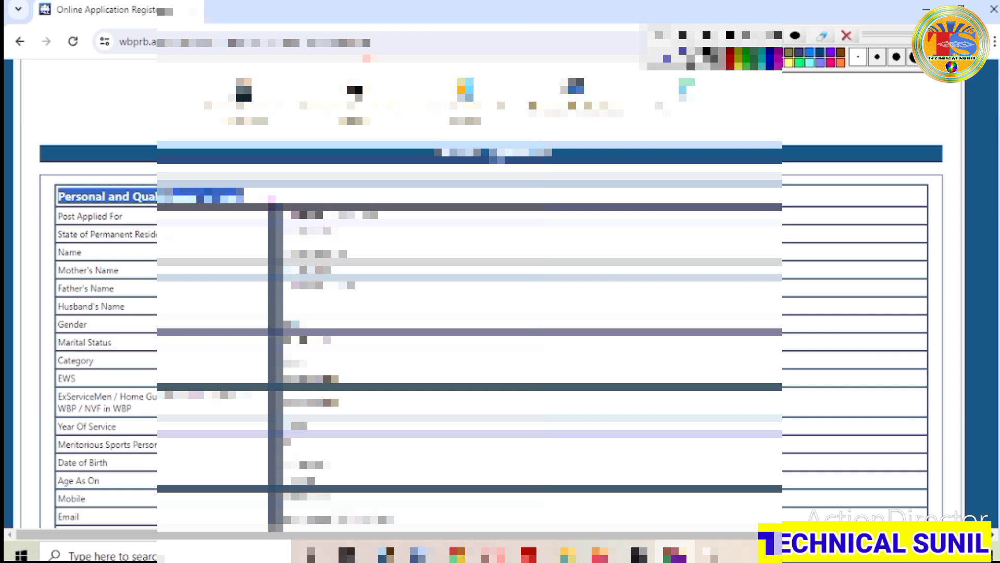
scroll(500, 254, down, 15)
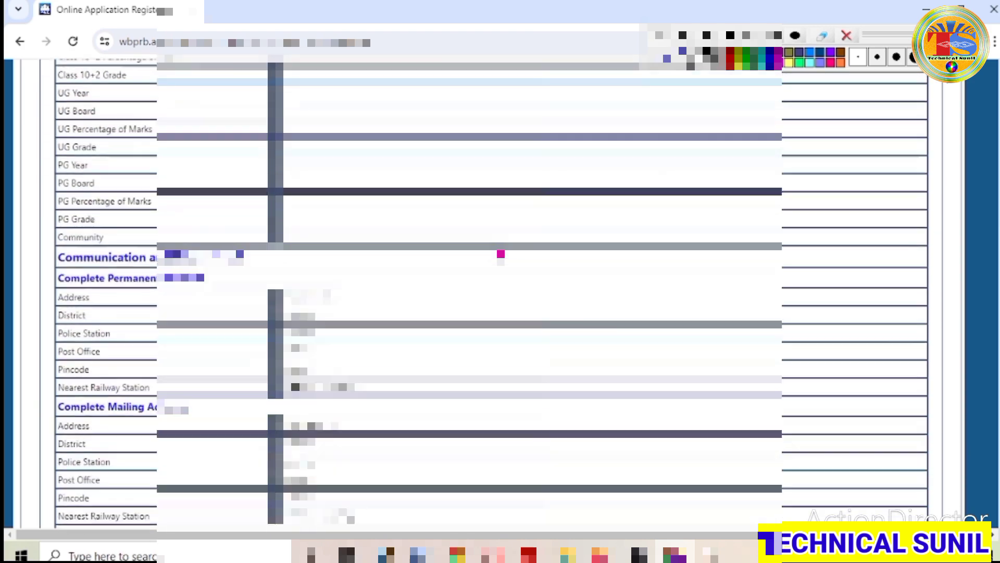
scroll(500, 253, down, 10)
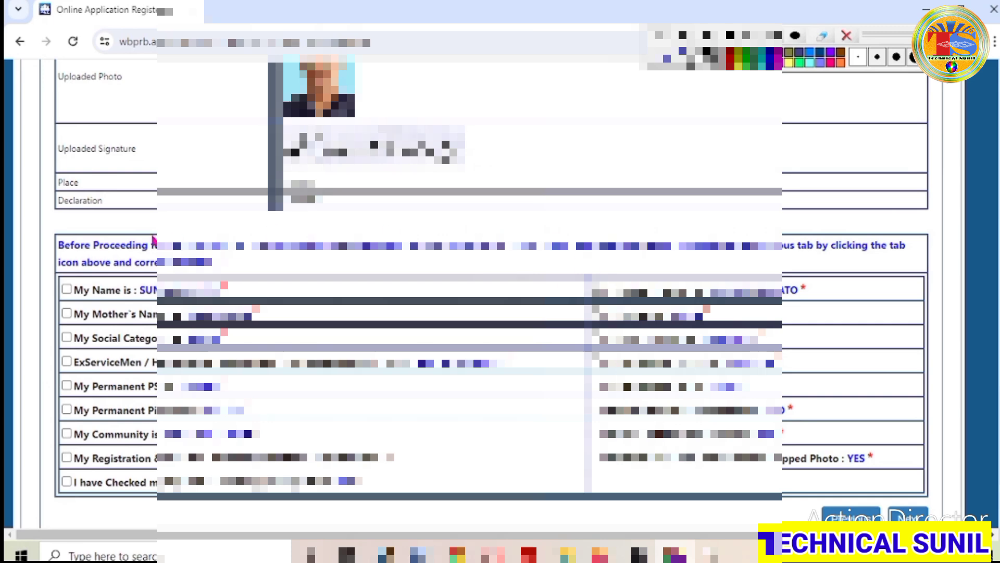
drag(65, 245, 242, 273)
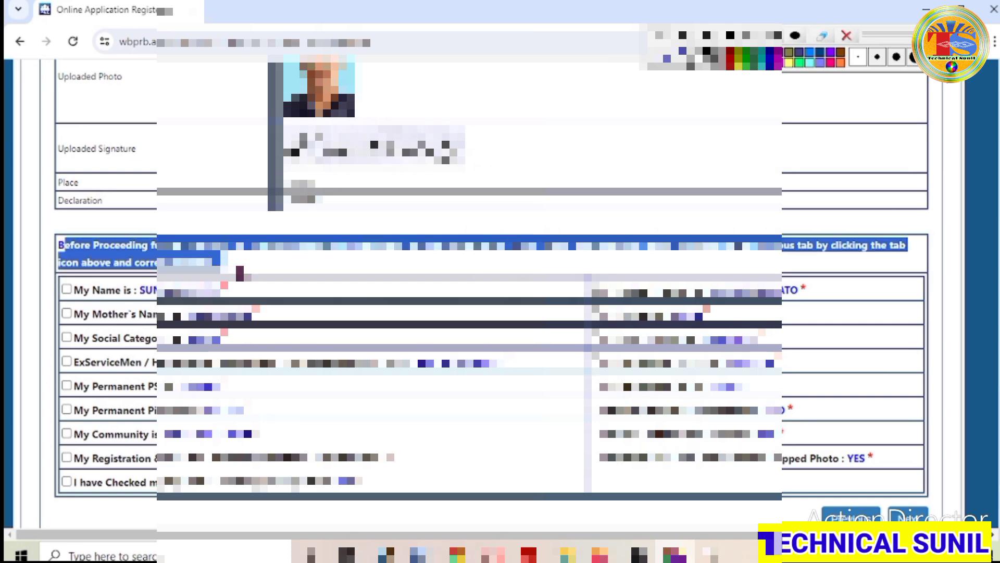
click(563, 396)
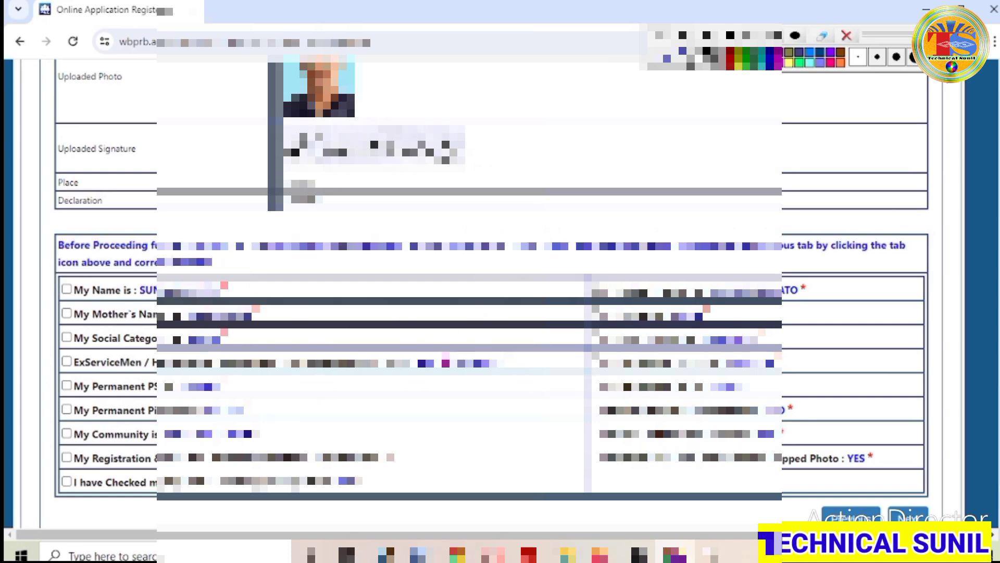
click(67, 290)
click(67, 313)
click(67, 337)
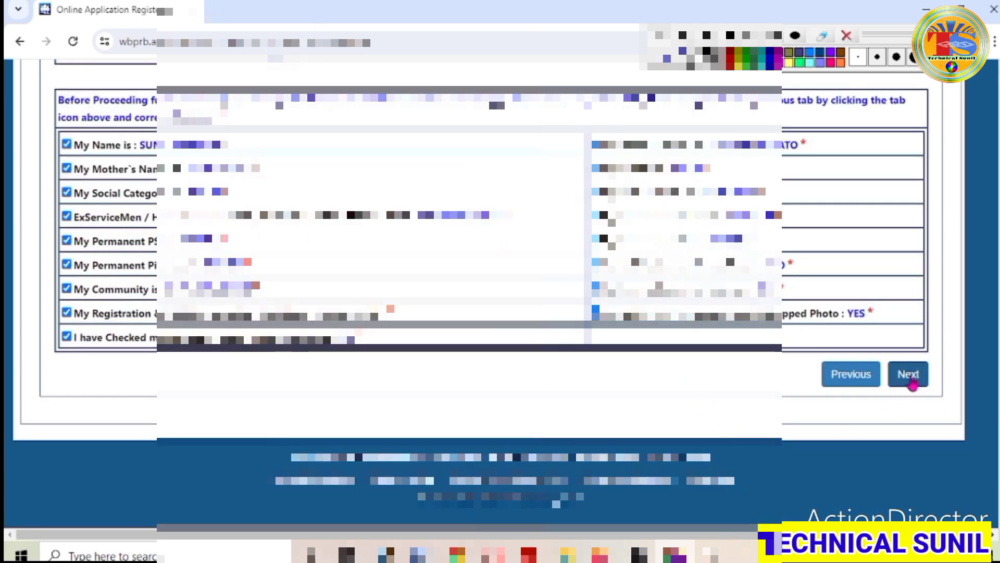
- Proceed from the preview and accept the confirmation message
click(909, 377)
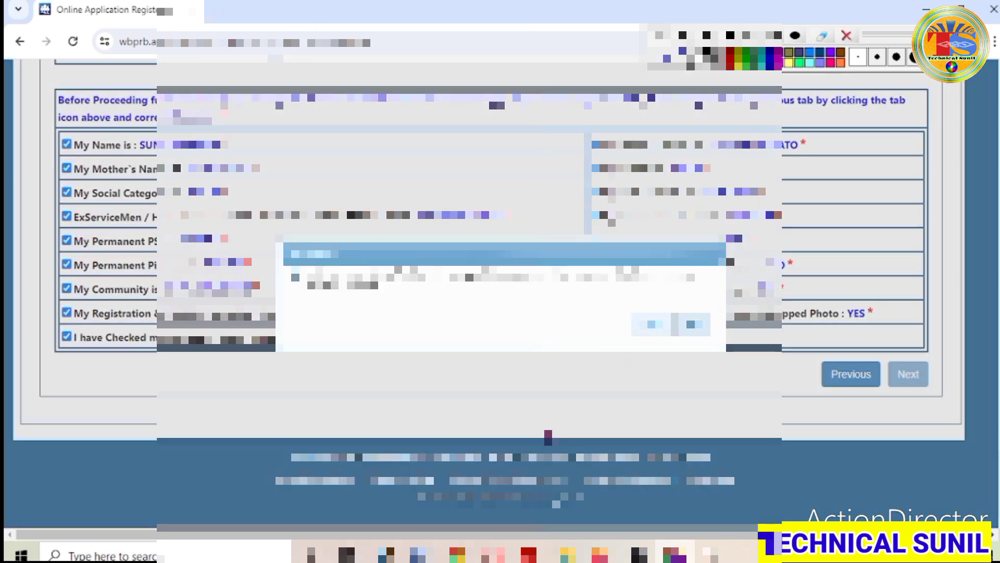
drag(307, 268, 482, 297)
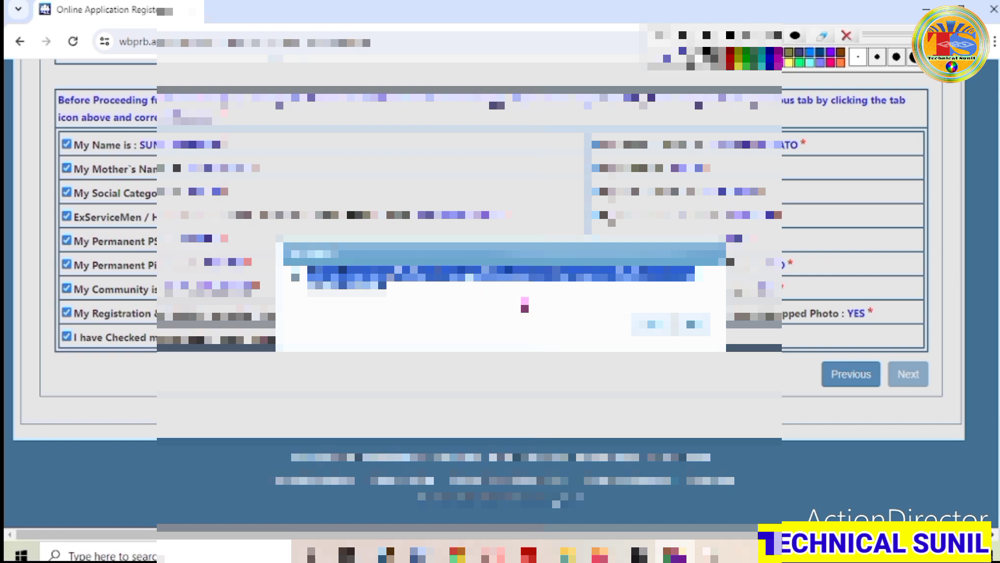
click(650, 324)
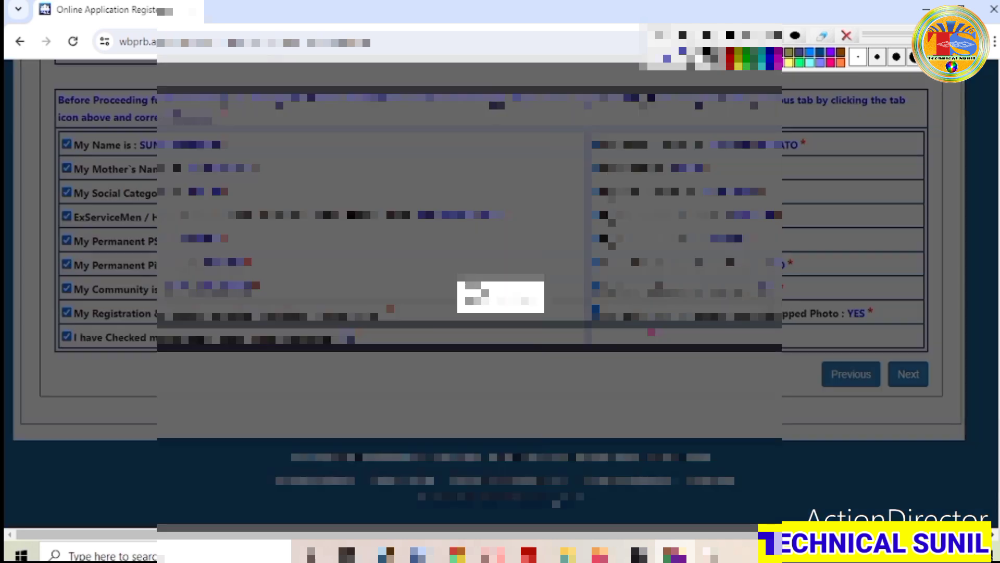
- Choose Online Payment through HDFC PAYU | Bill Desk as the payment mode
scroll(651, 332, up, 10)
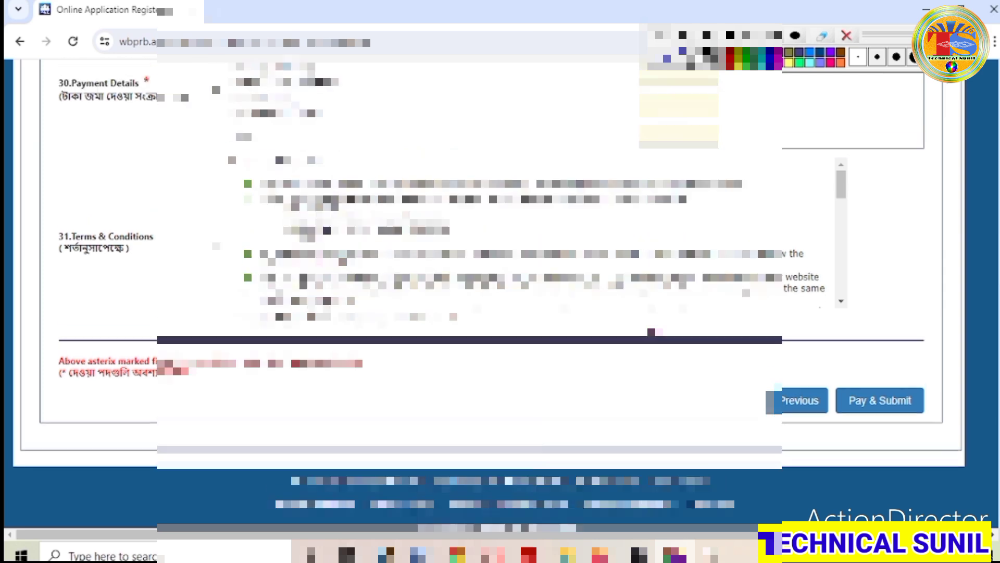
scroll(649, 324, down, 1)
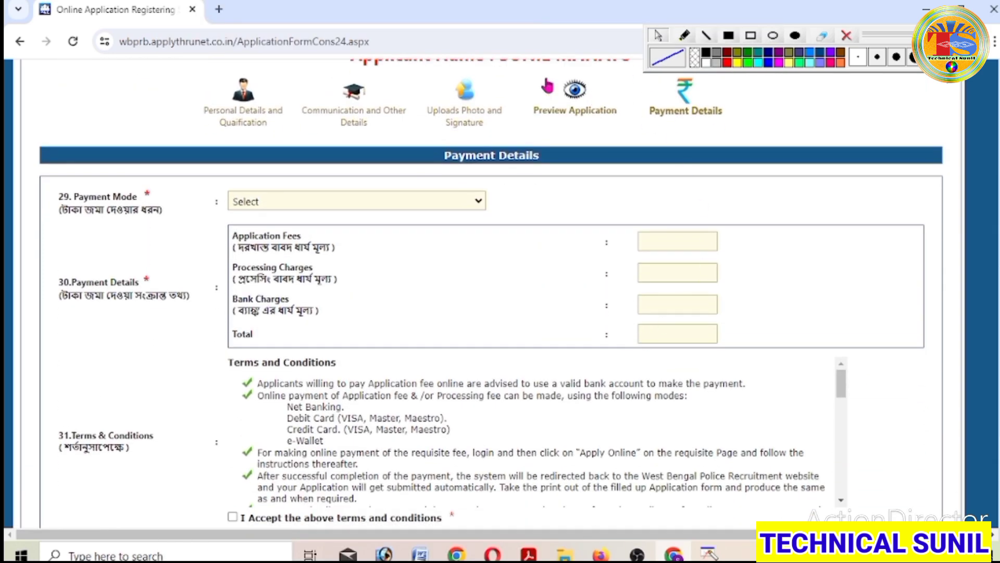
drag(58, 194, 178, 228)
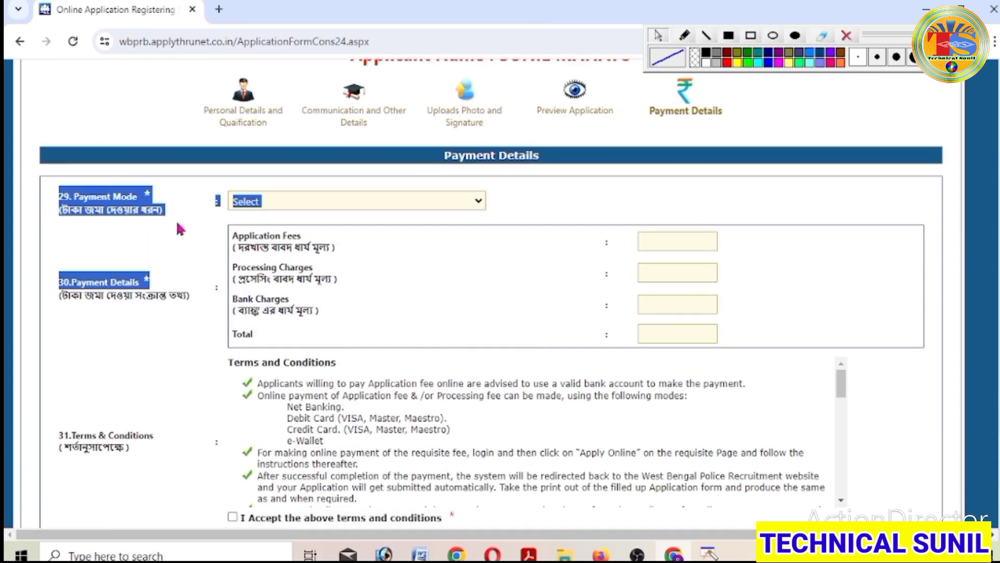
click(177, 221)
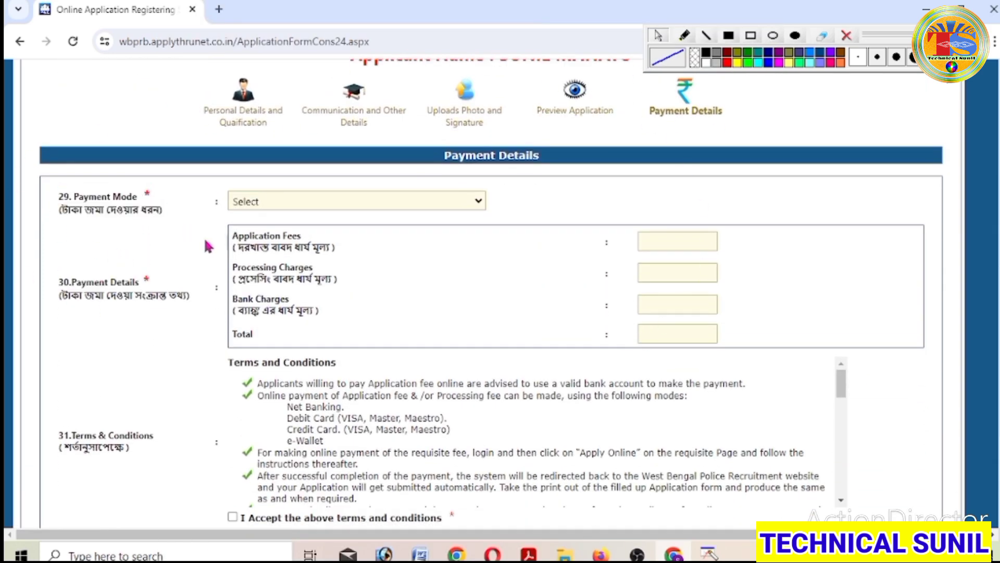
click(478, 201)
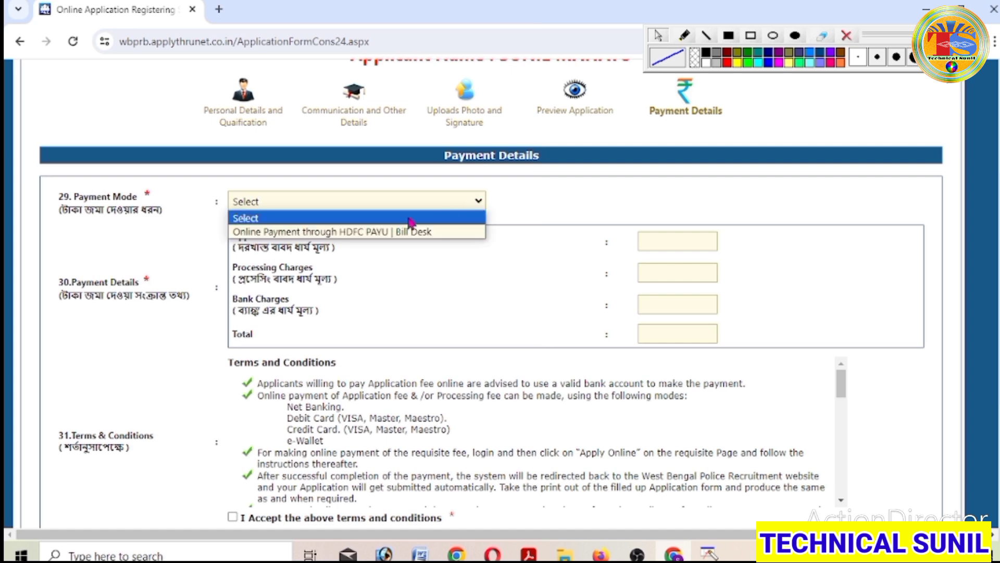
click(385, 232)
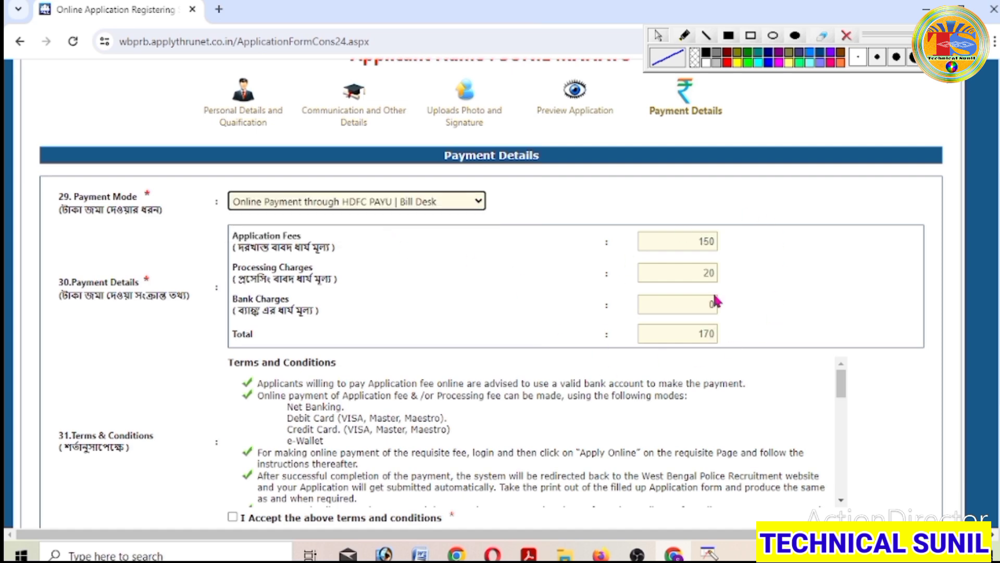
- Accept the terms and conditions and confirm Pay & Submit for the Rs. 170 fee
scroll(765, 339, down, 1)
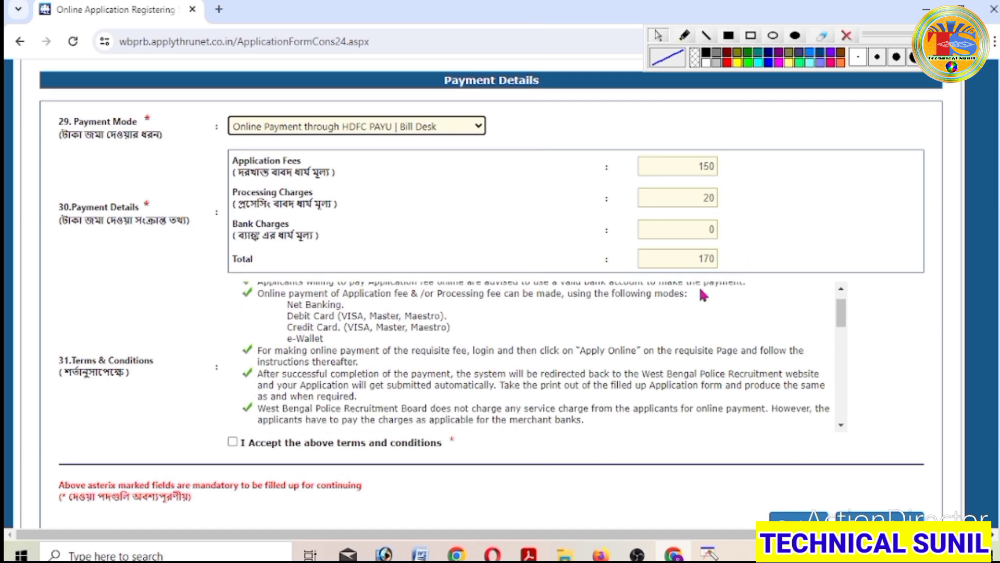
scroll(701, 290, down, 3)
scroll(703, 294, up, 3)
scroll(701, 291, down, 1)
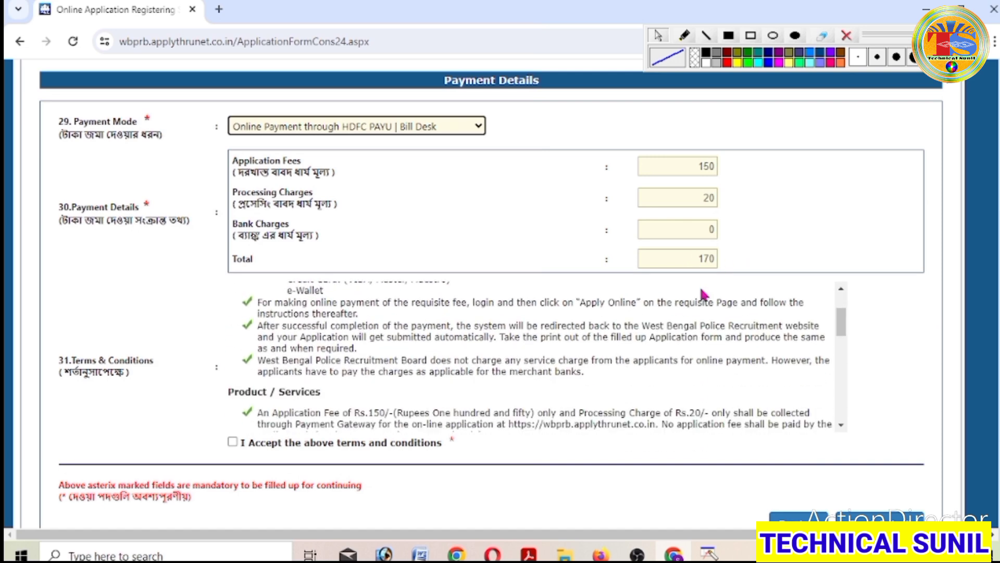
scroll(632, 423, down, 2)
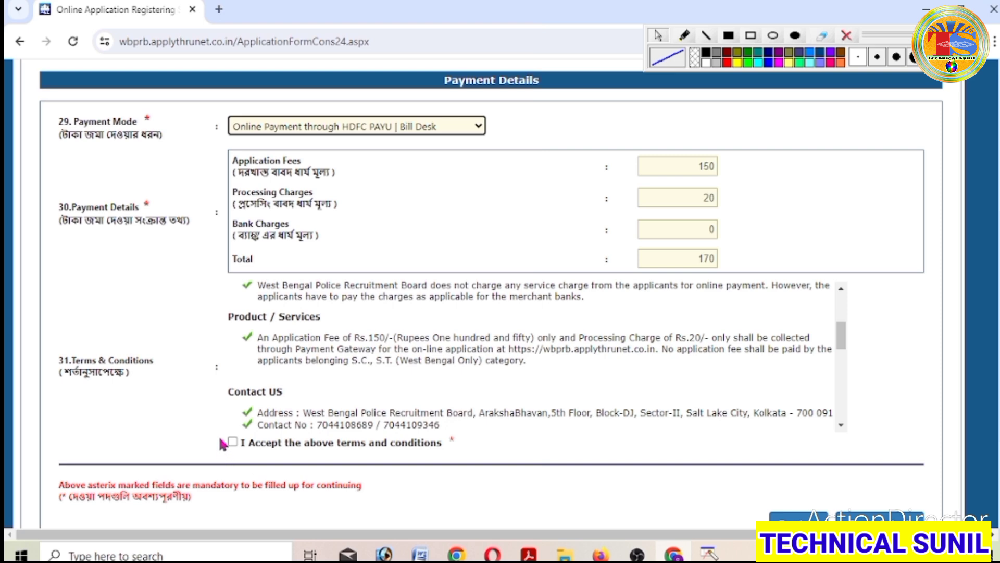
drag(223, 447, 461, 458)
click(497, 459)
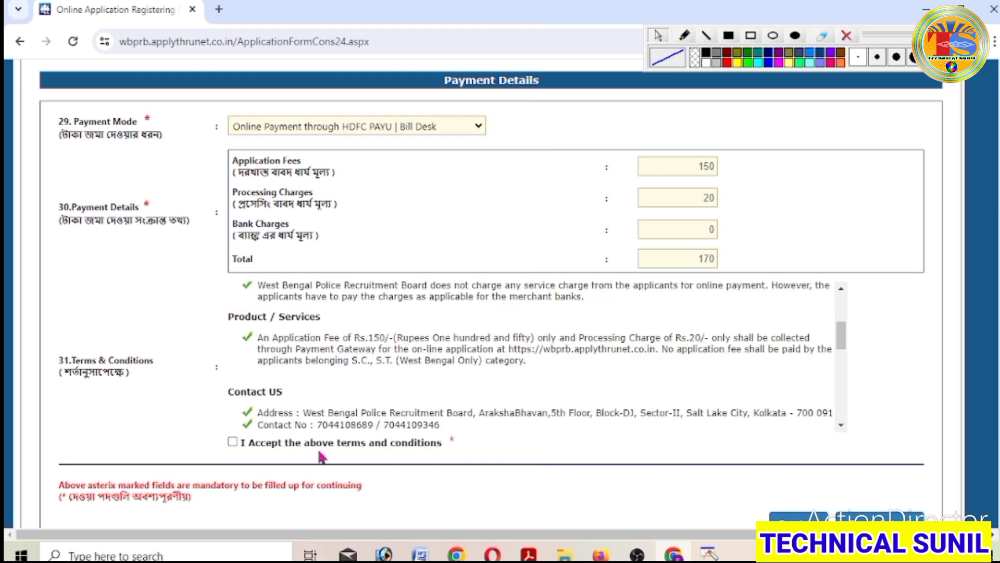
click(233, 441)
scroll(931, 347, down, 3)
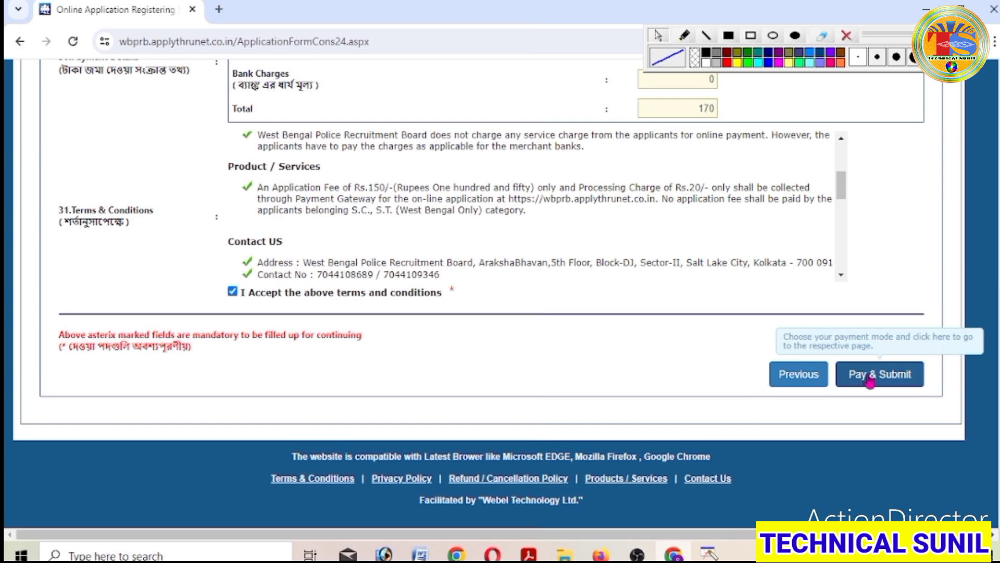
click(862, 384)
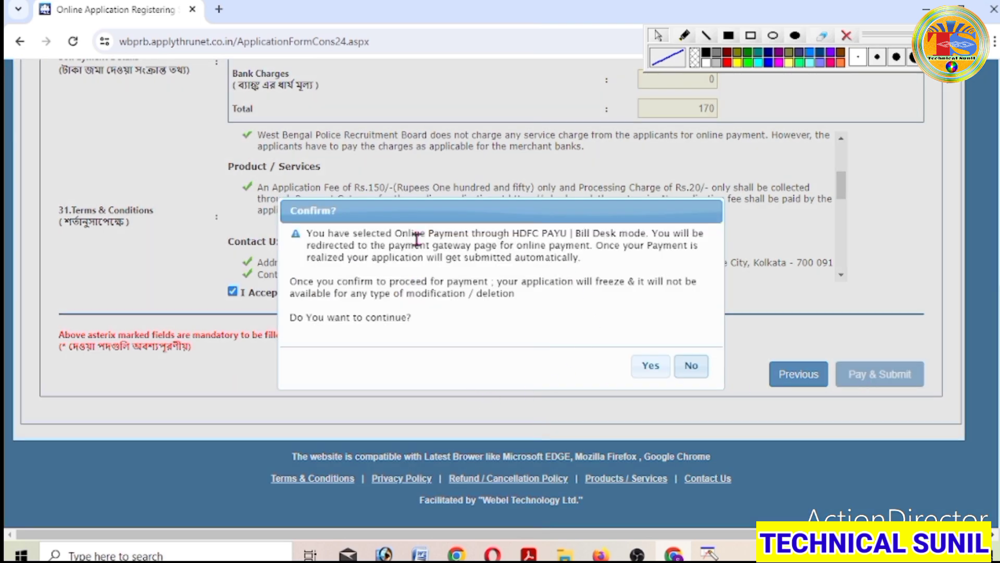
click(650, 366)
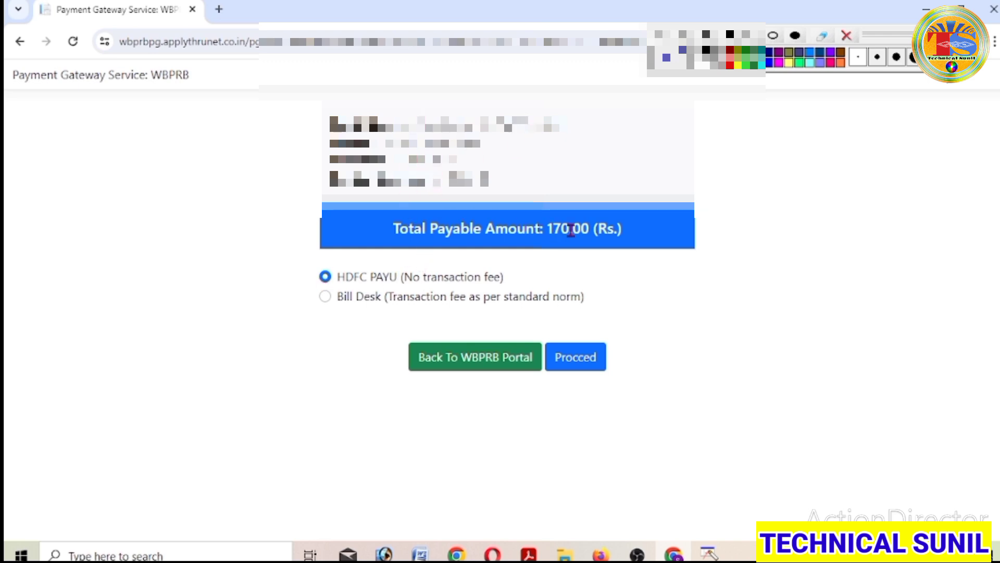
- Proceed with the HDFC PAYU gateway to the ₹170.00 payment page
click(576, 364)
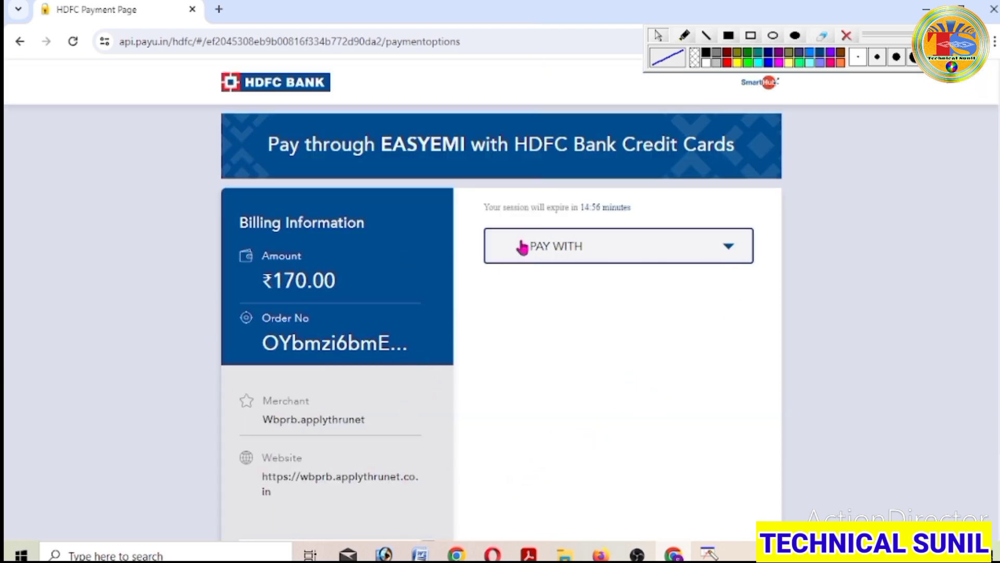
- Select UPI under PAY WITH and pick the Phone Pe UPI ID option
click(730, 251)
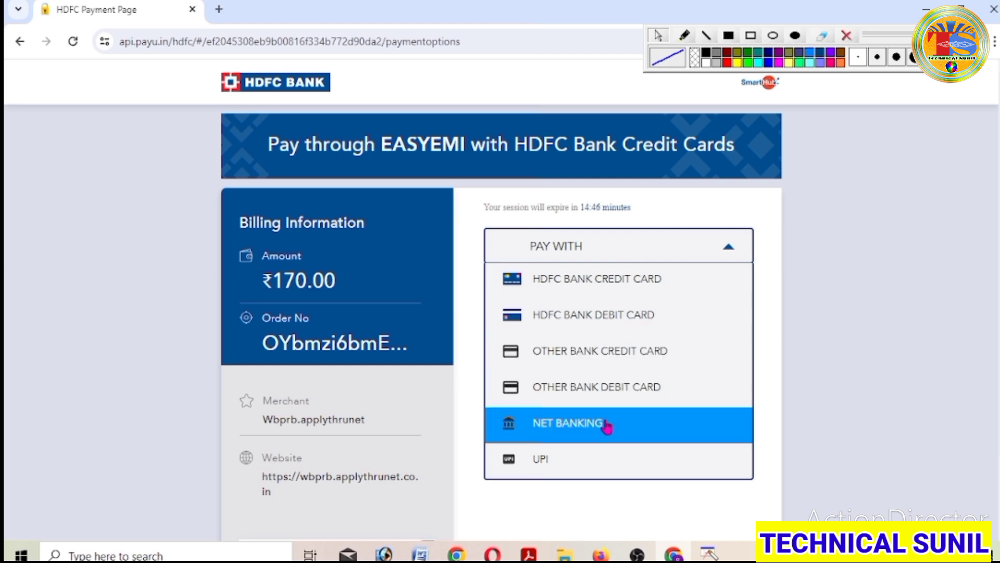
click(554, 467)
scroll(642, 349, down, 2)
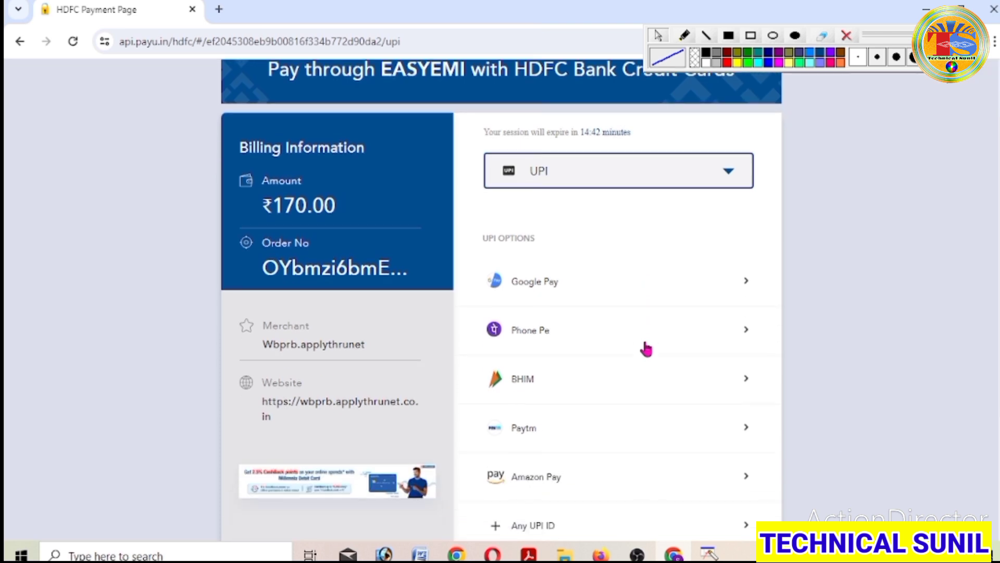
scroll(584, 485, down, 1)
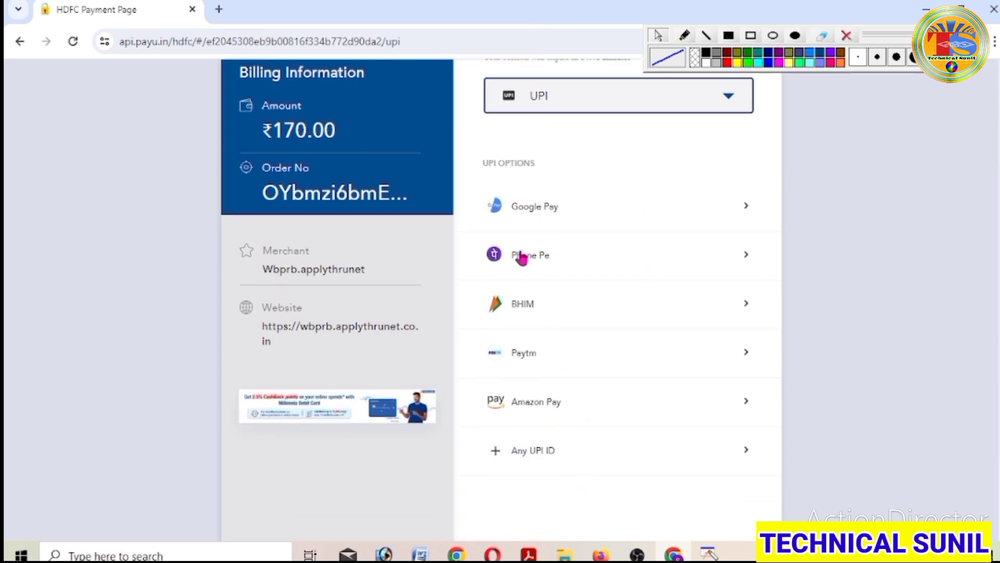
scroll(534, 193, up, 1)
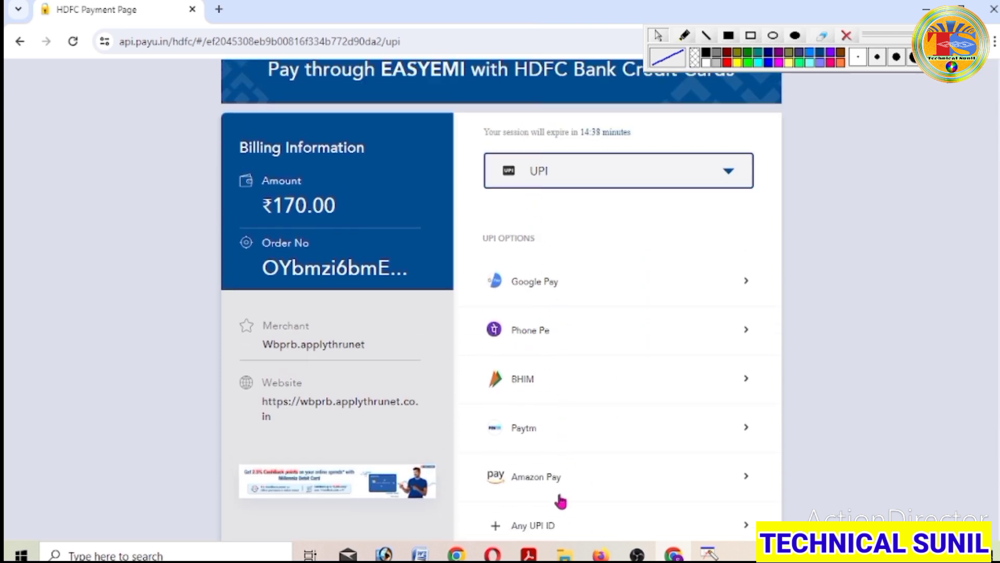
click(748, 333)
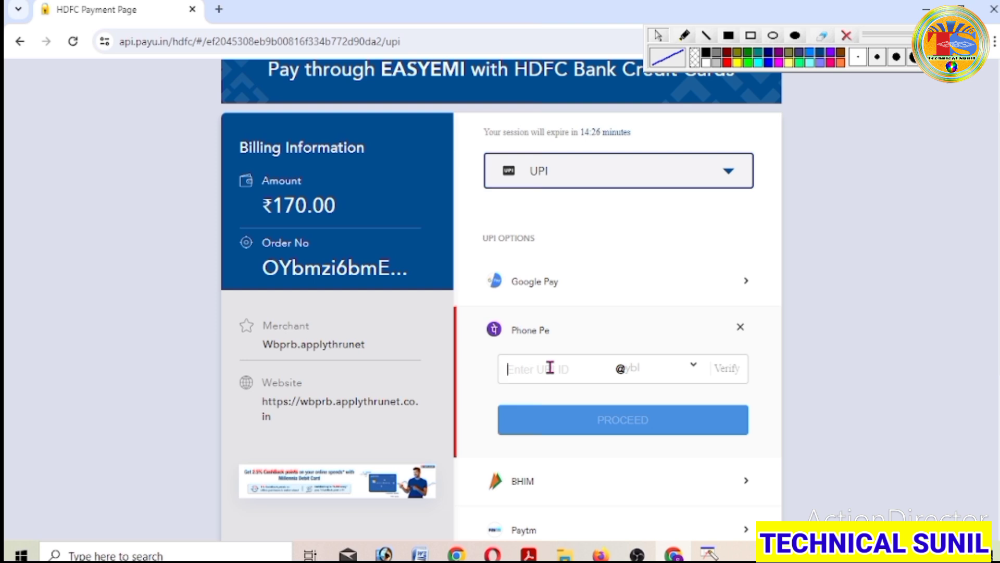
text(7)
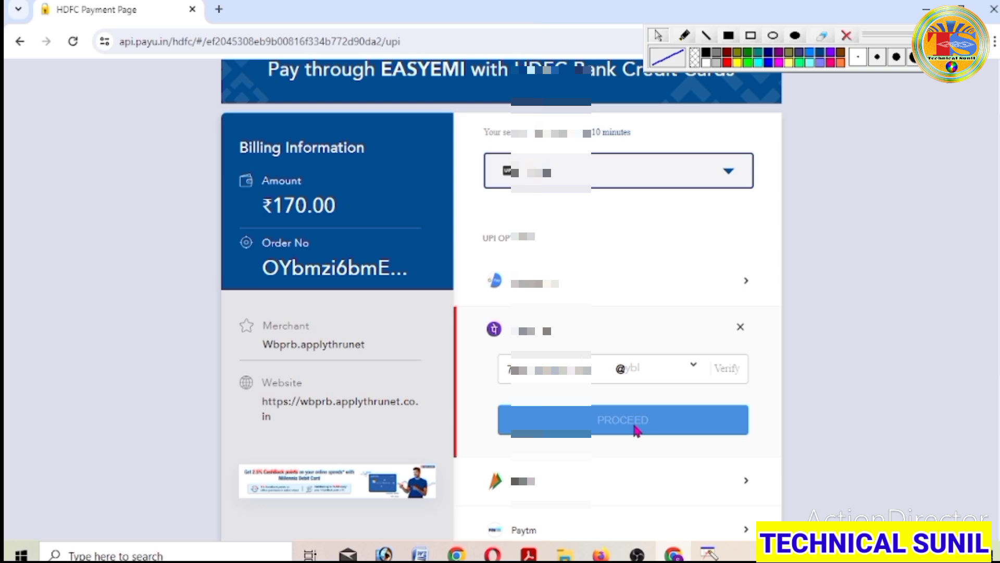
click(693, 369)
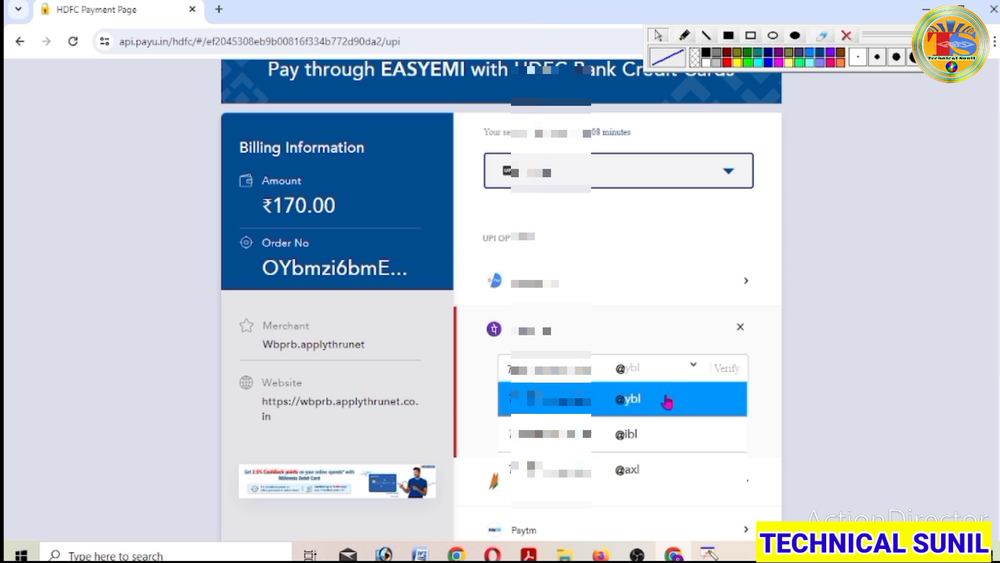
click(666, 401)
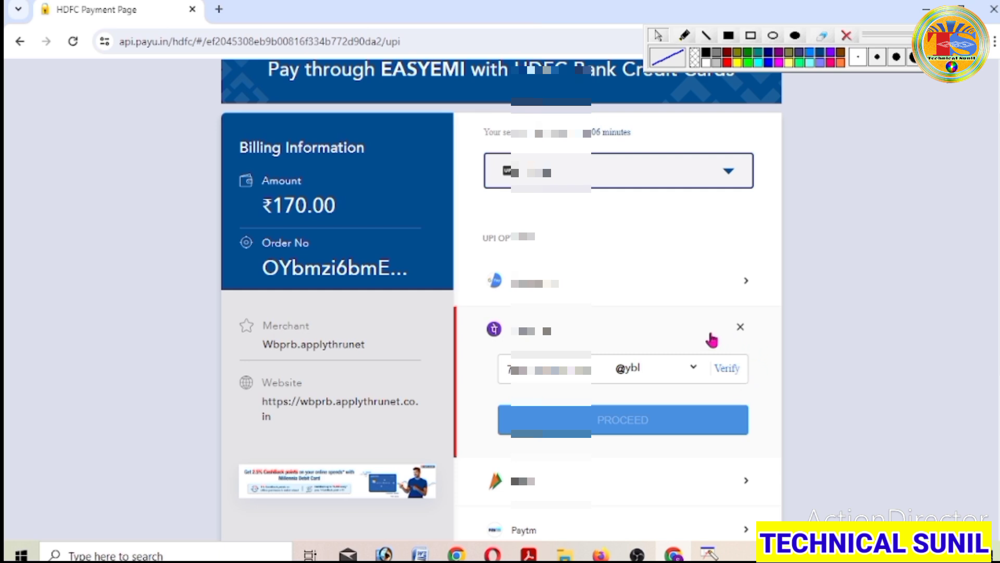
click(727, 371)
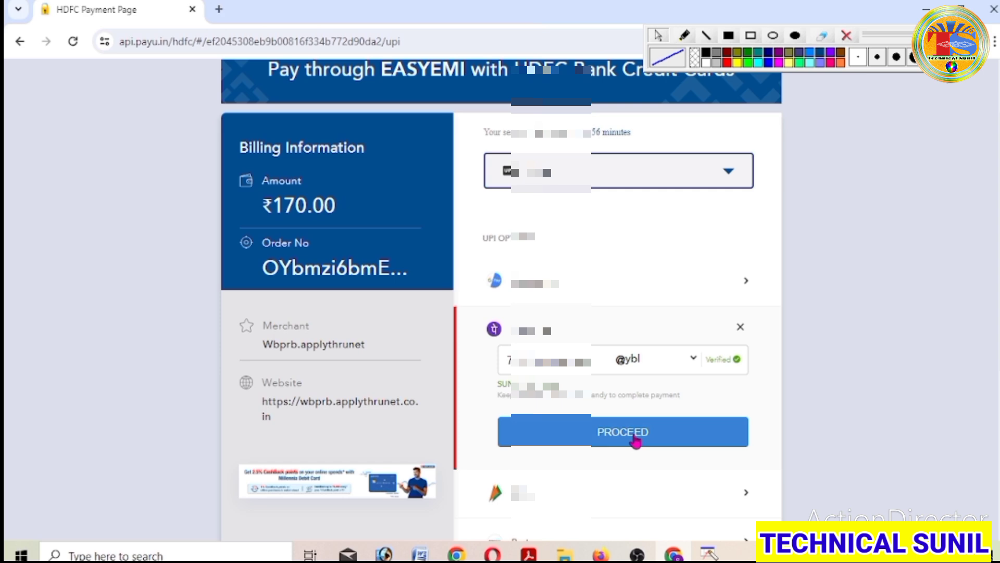
scroll(635, 440, up, 1)
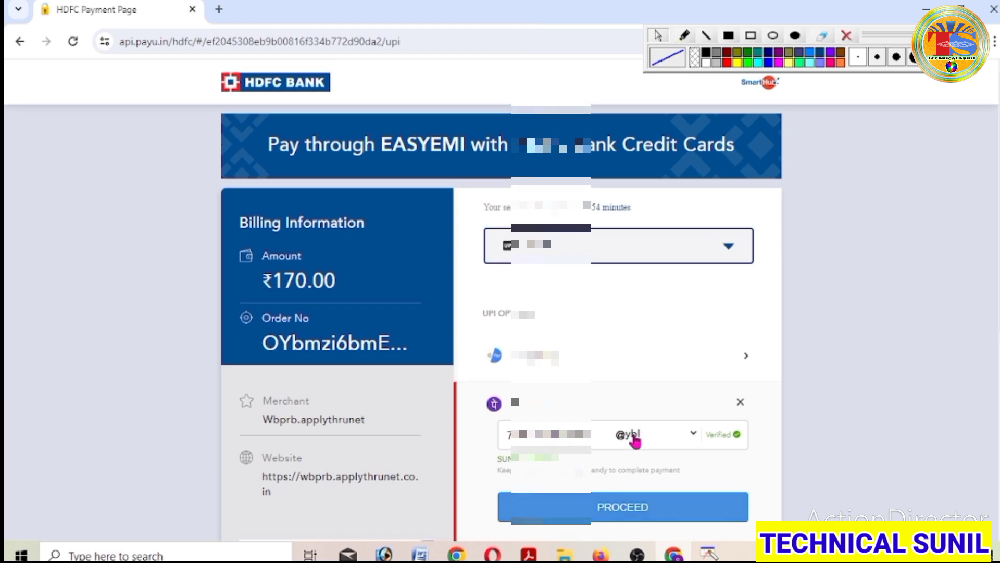
scroll(634, 440, down, 1)
scroll(634, 441, up, 1)
scroll(634, 441, down, 1)
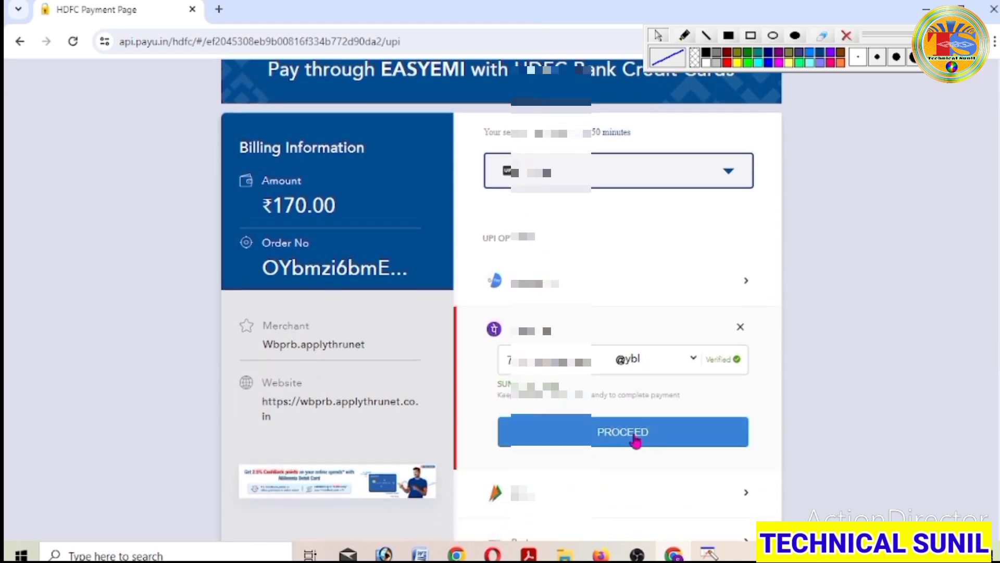
scroll(636, 440, up, 1)
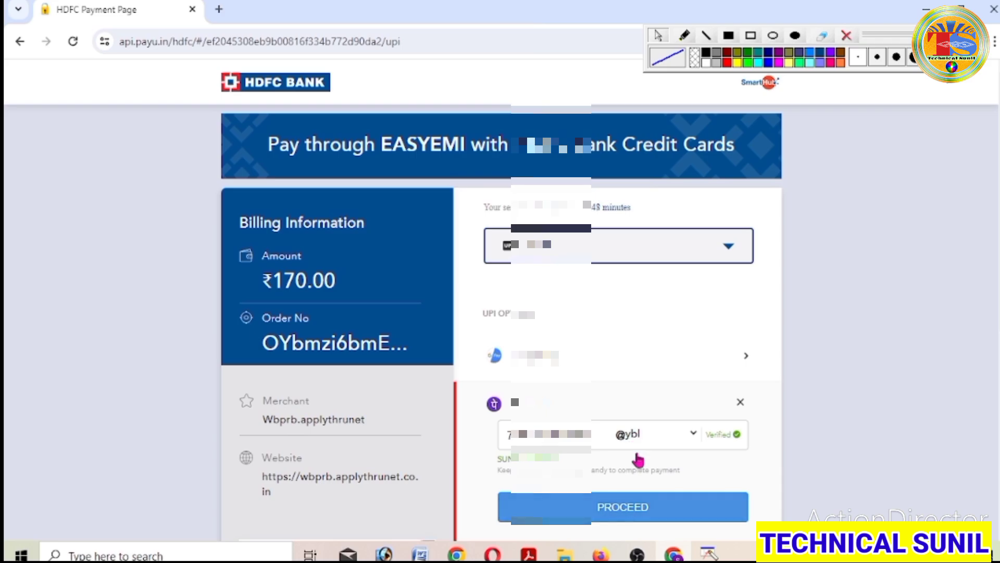